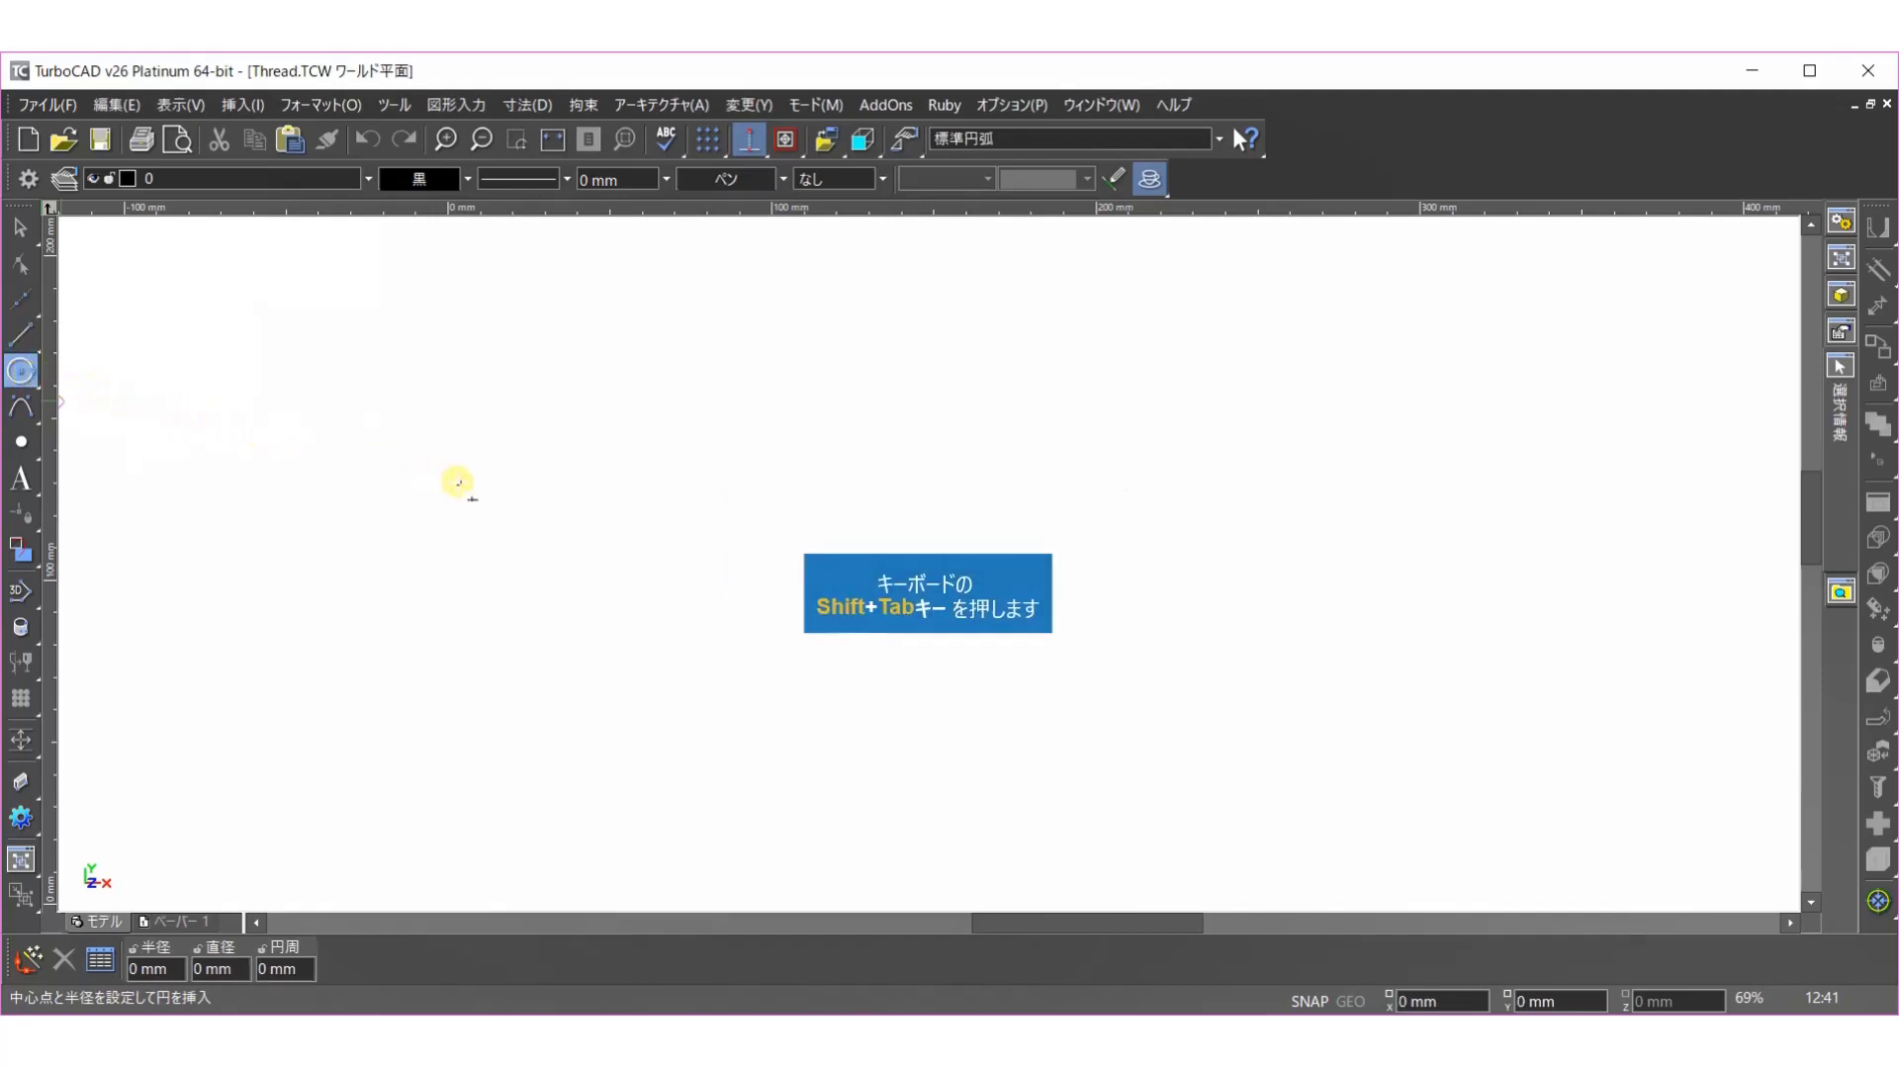
- Draw a circle centred at X 0, Y 0 with radius 10
key("shift+Tab")
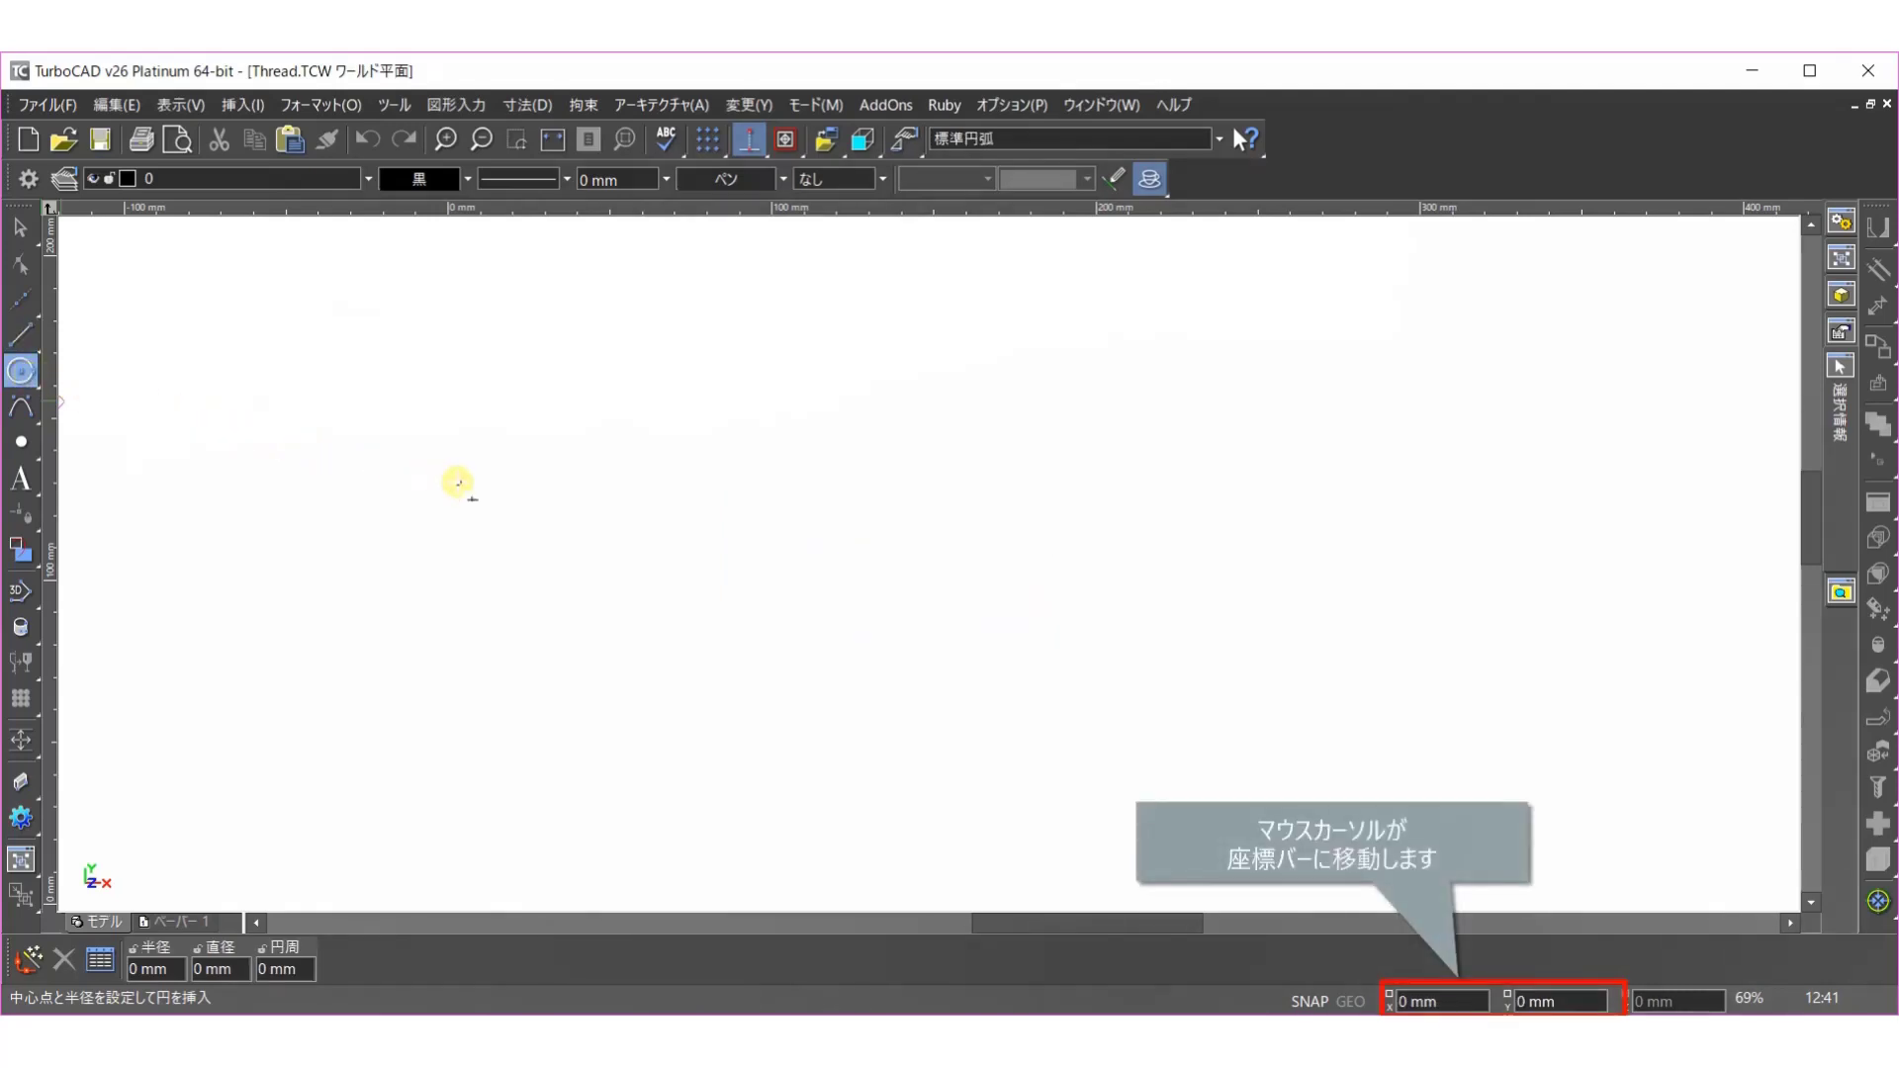
type("0")
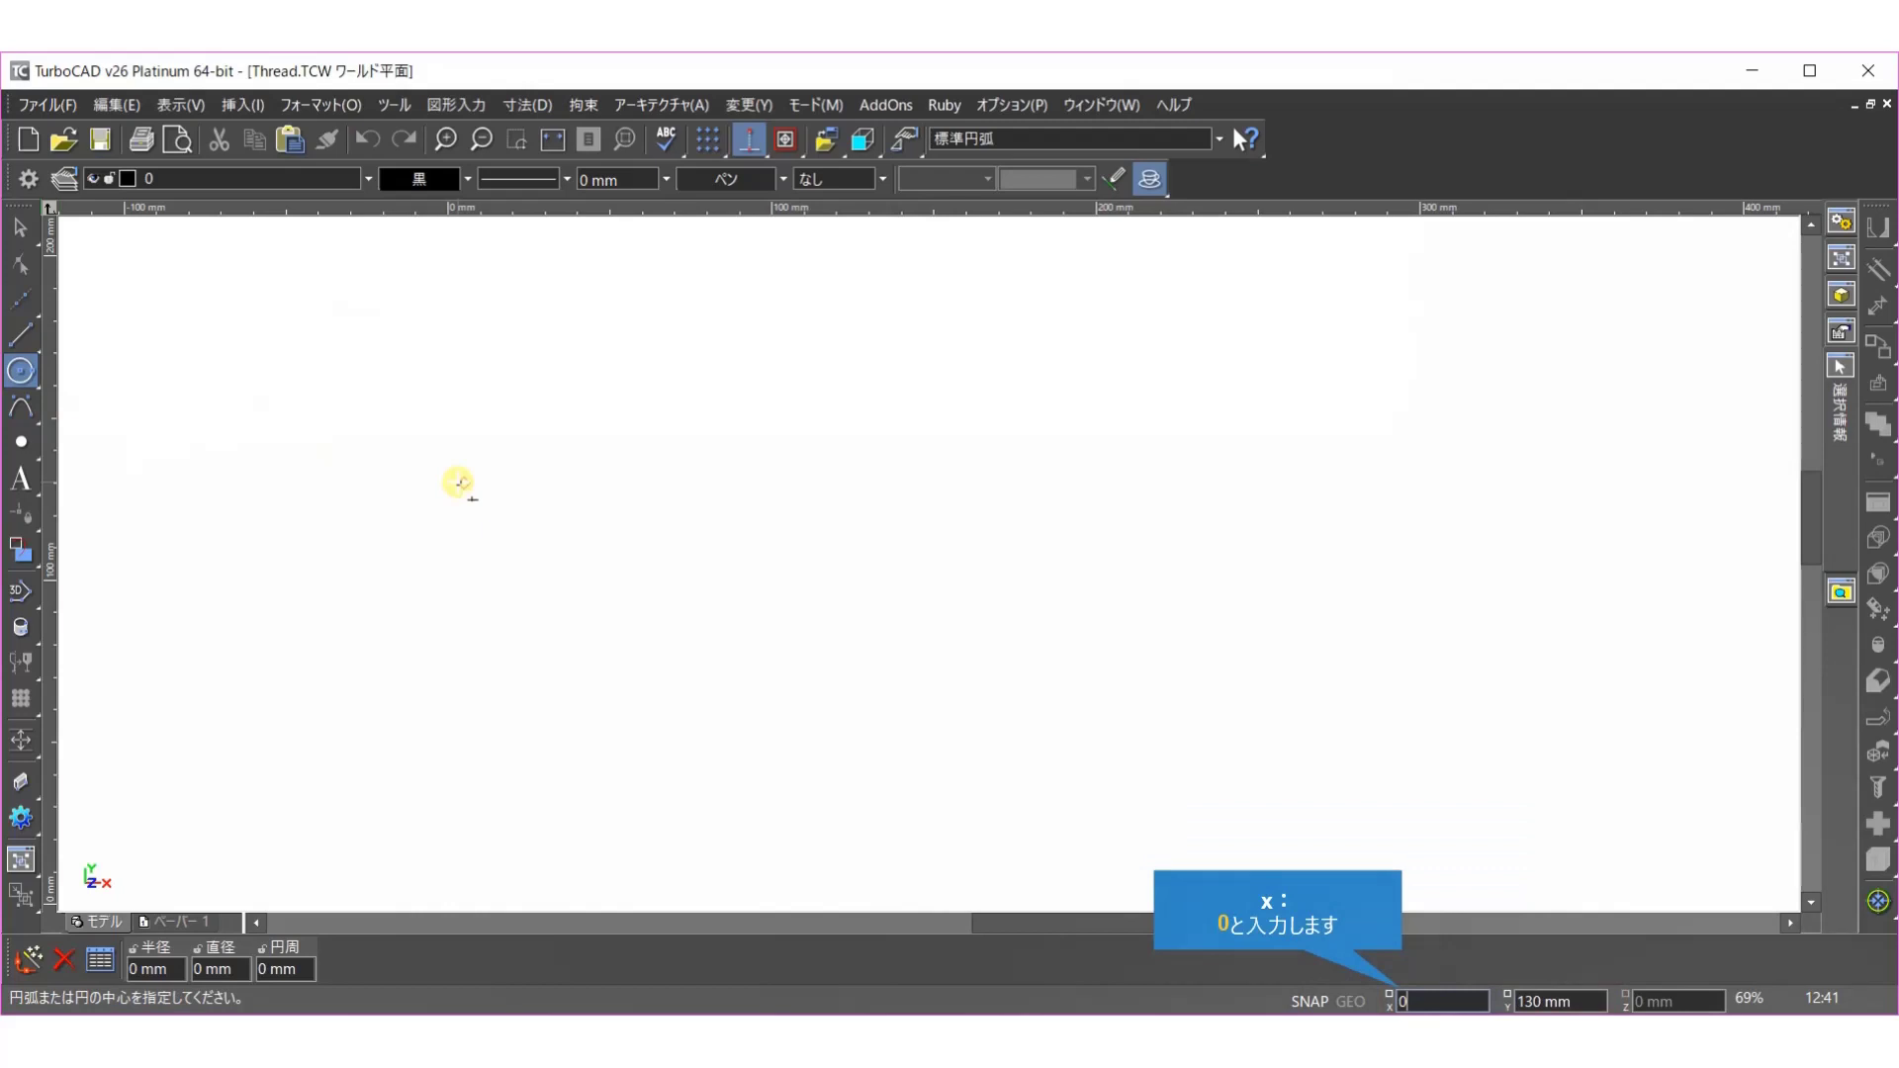
key("Tab")
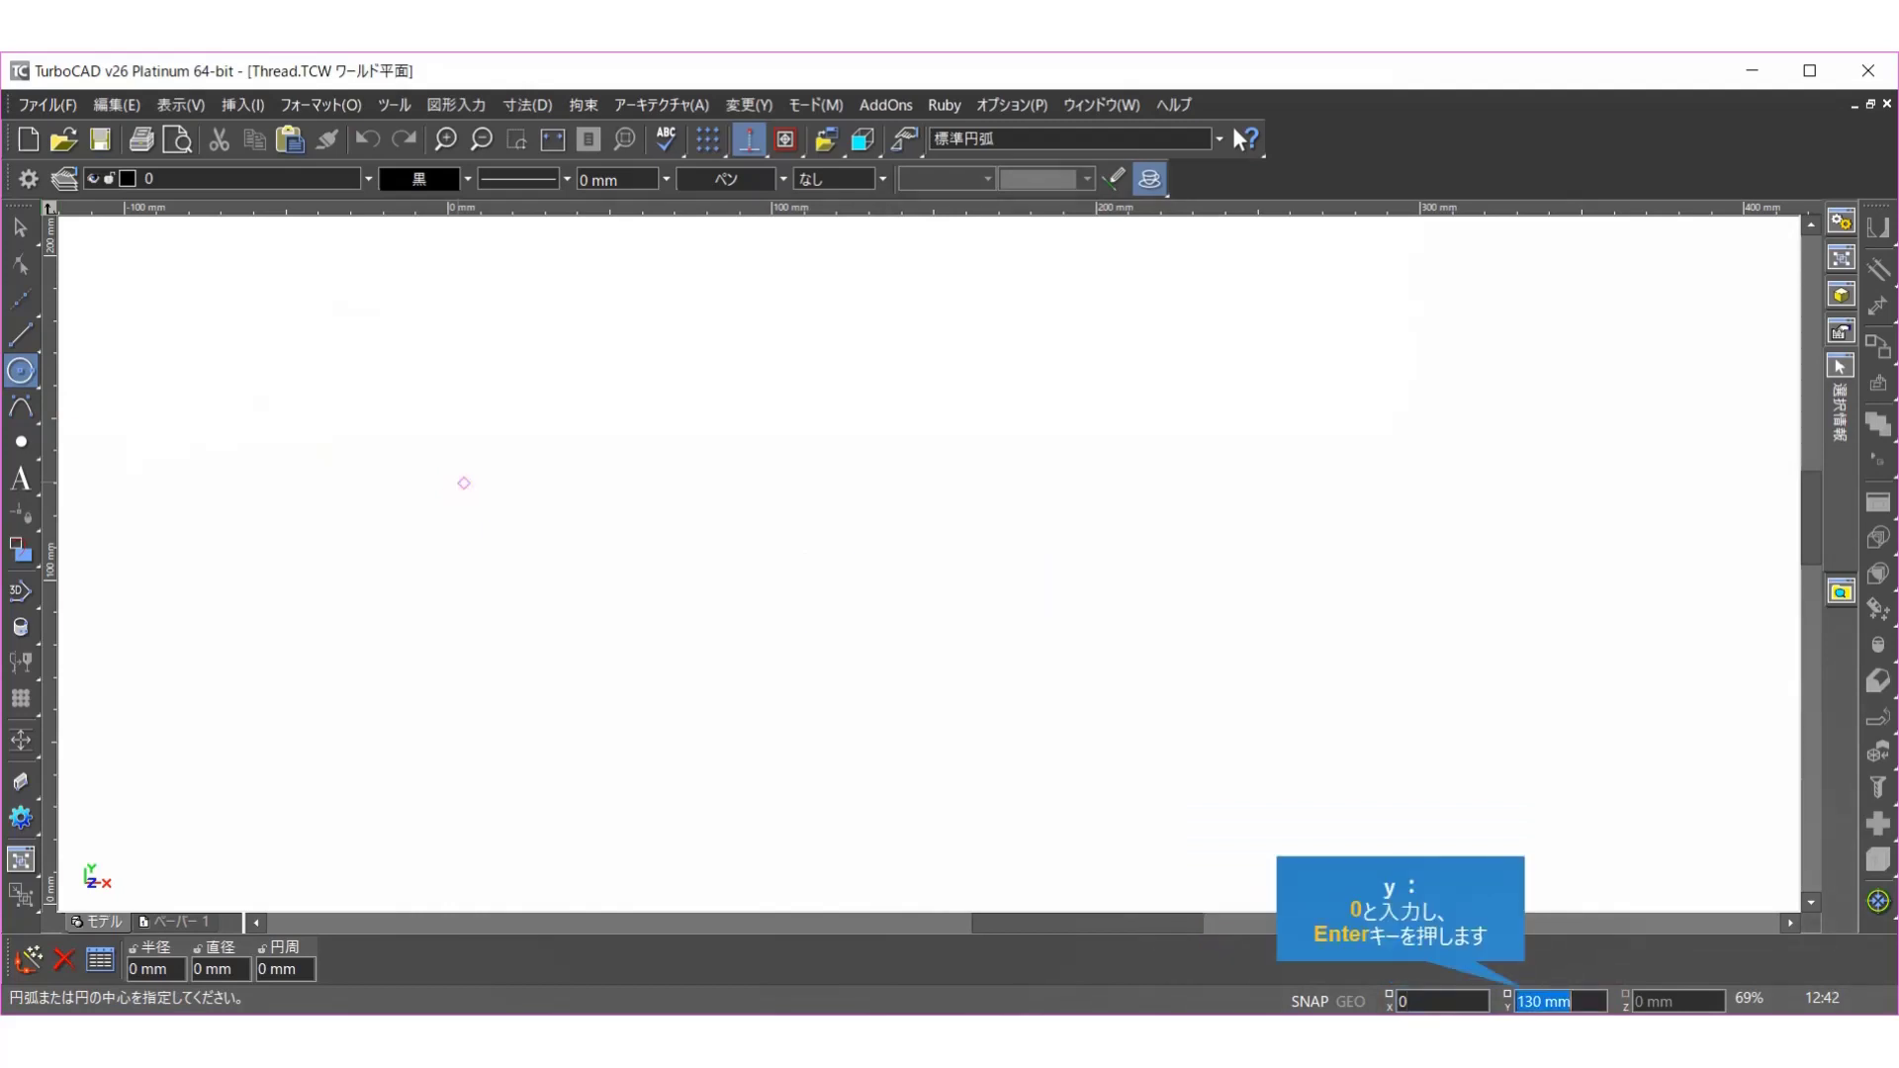
type("0")
key("Return")
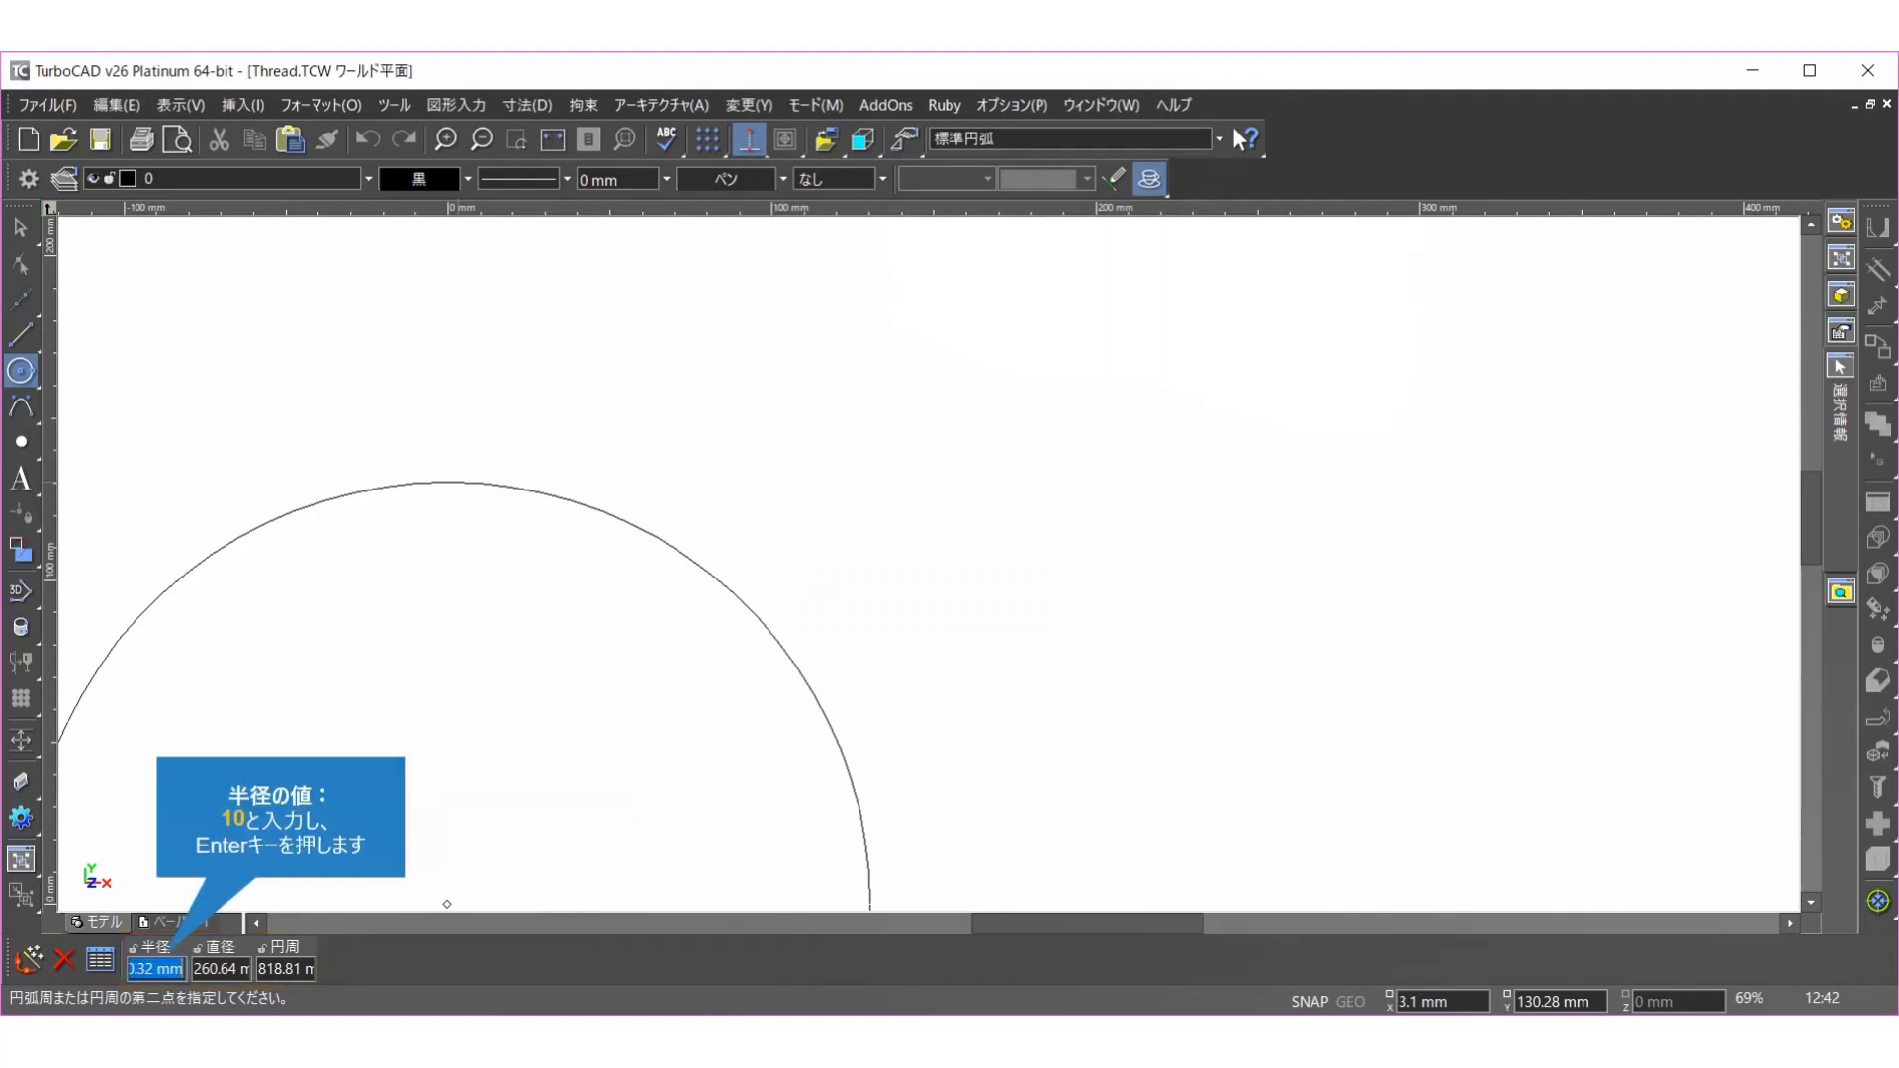
type("10")
key("Return")
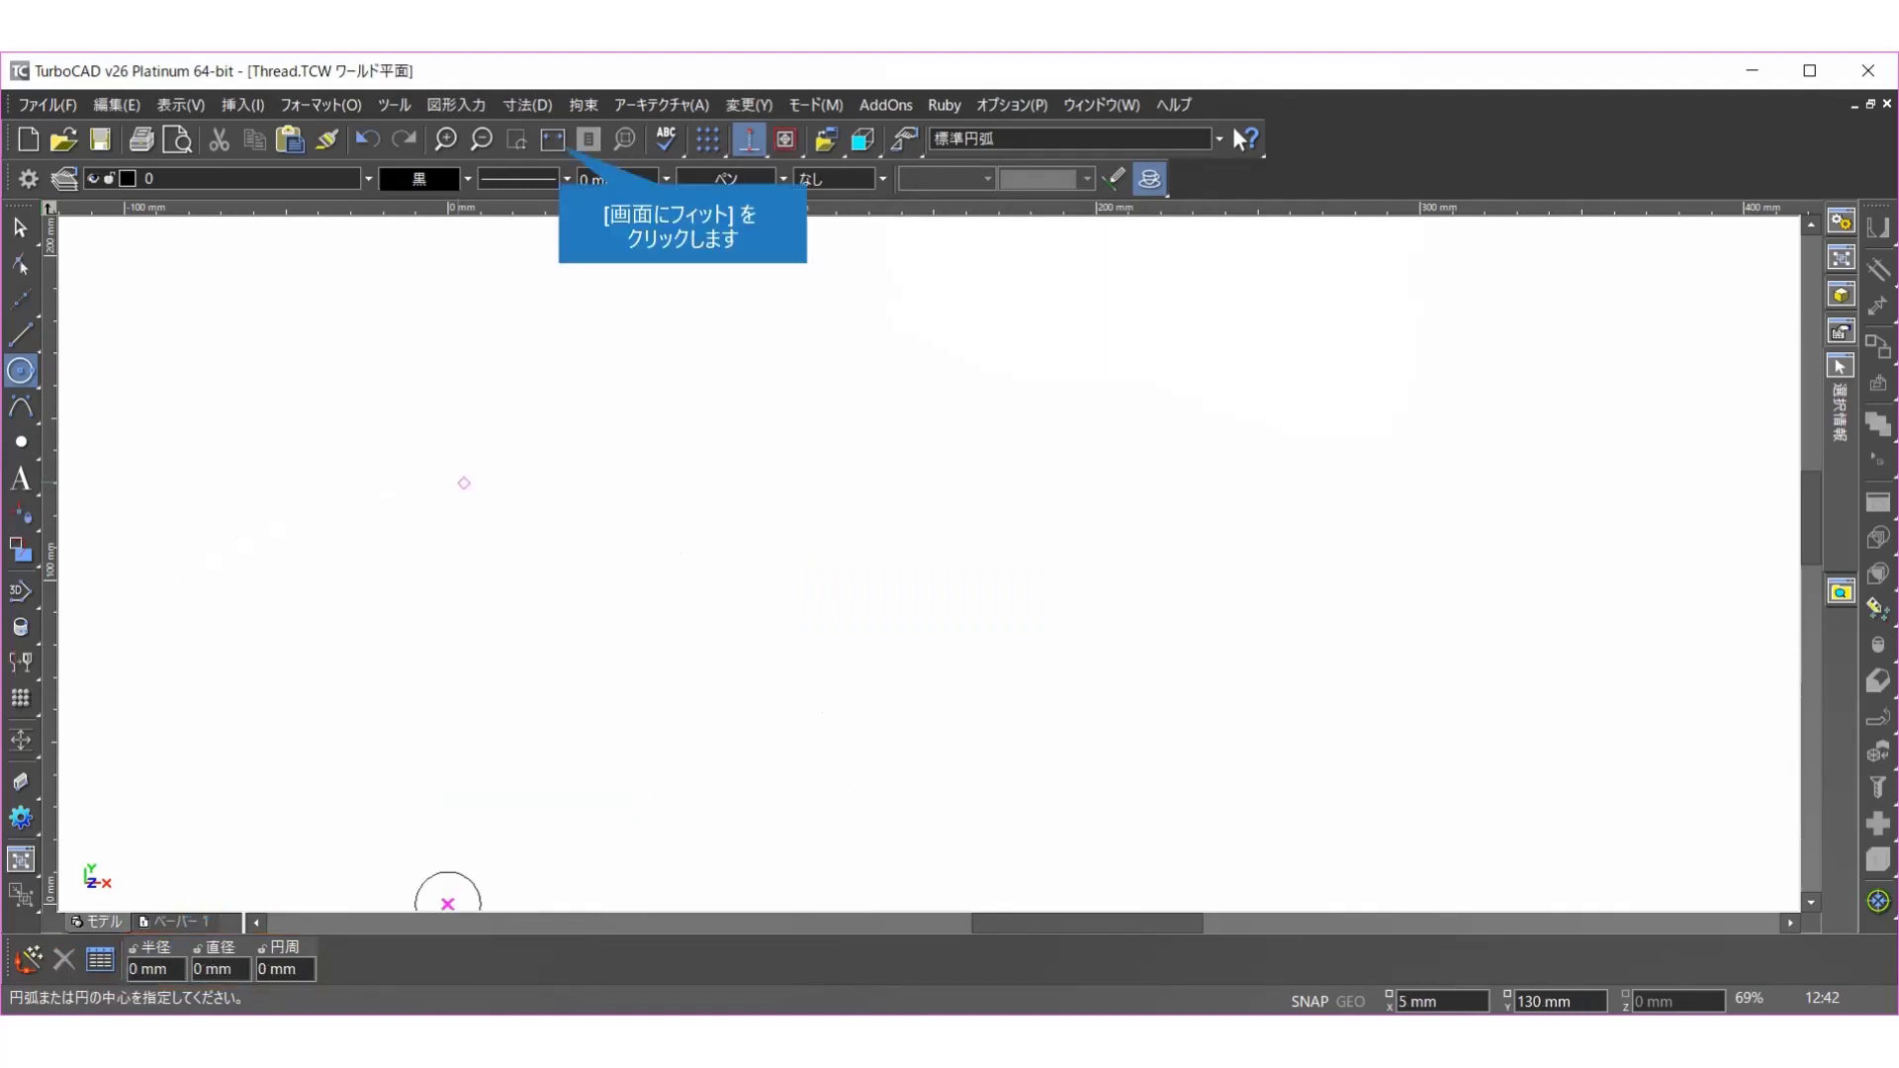
- Simple-extrude the radius-10 circle to a height of 100, forming a cylinder
left_click(553, 138)
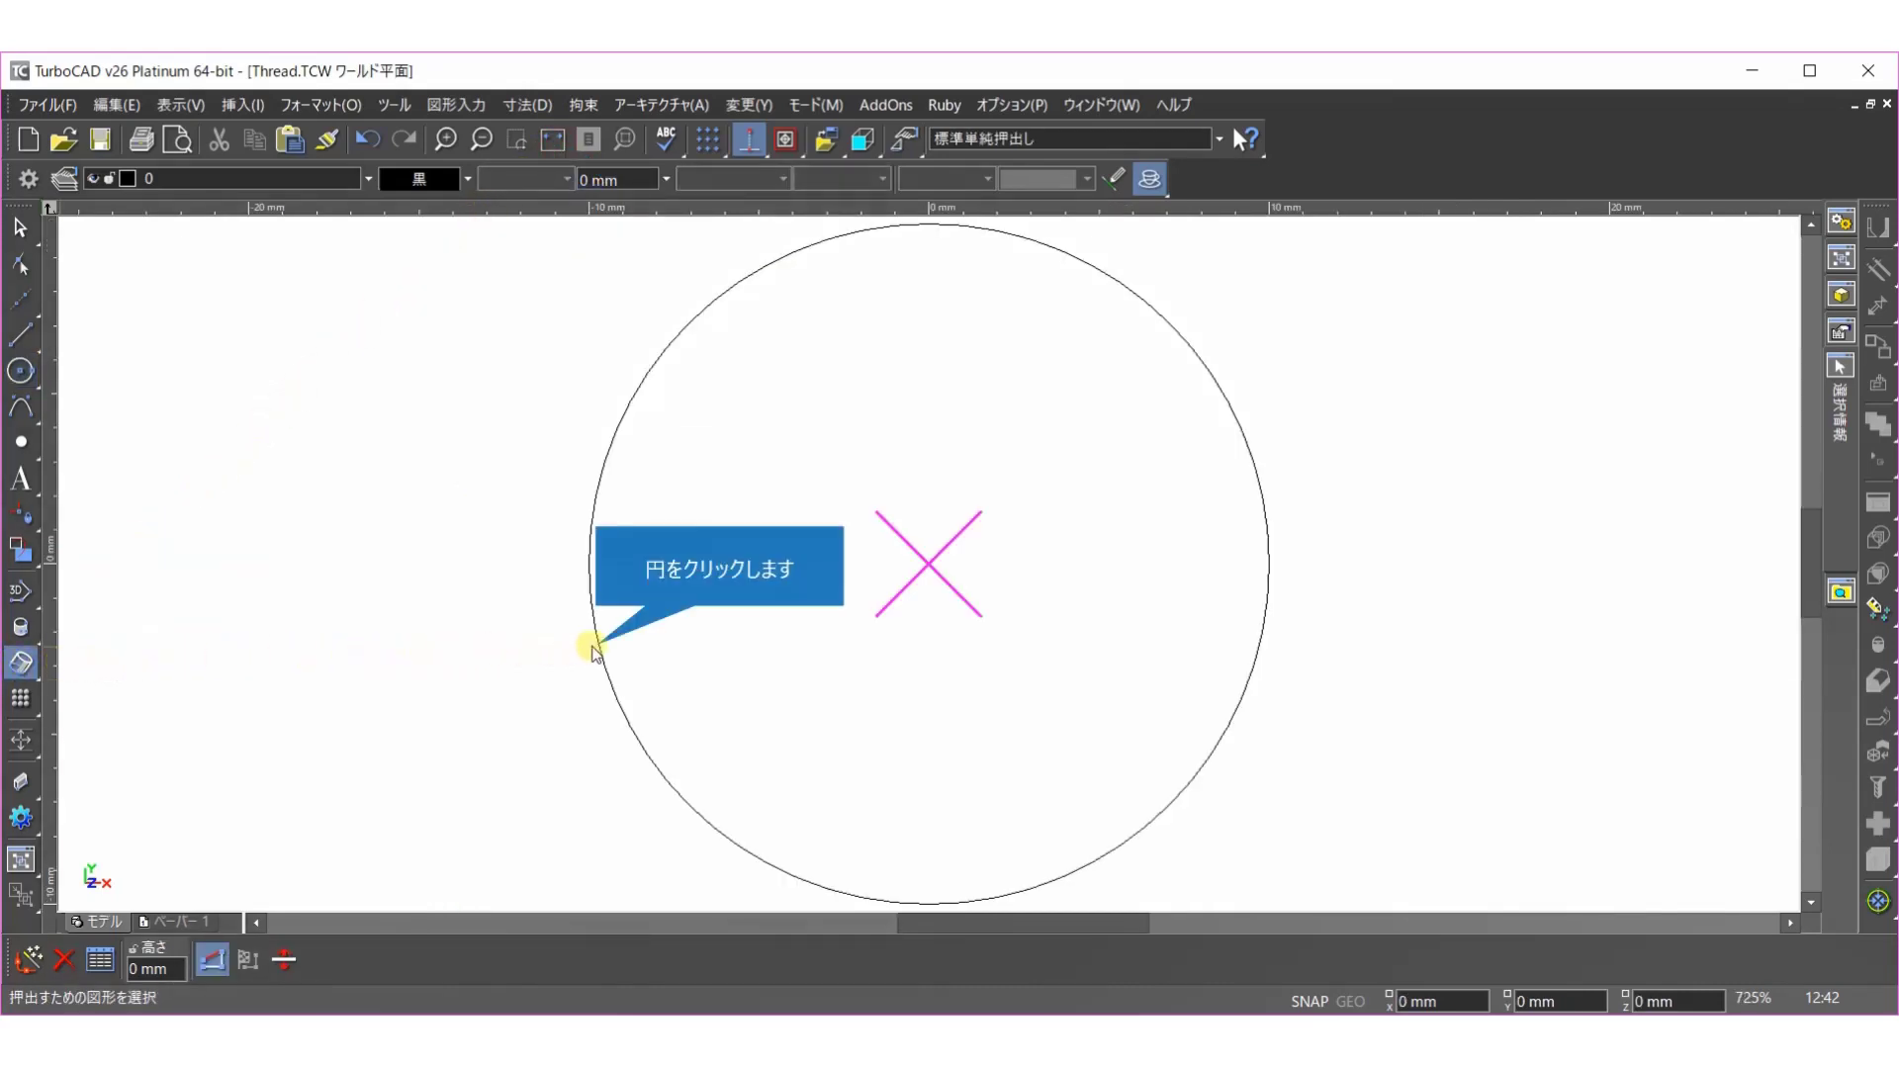
left_click(592, 649)
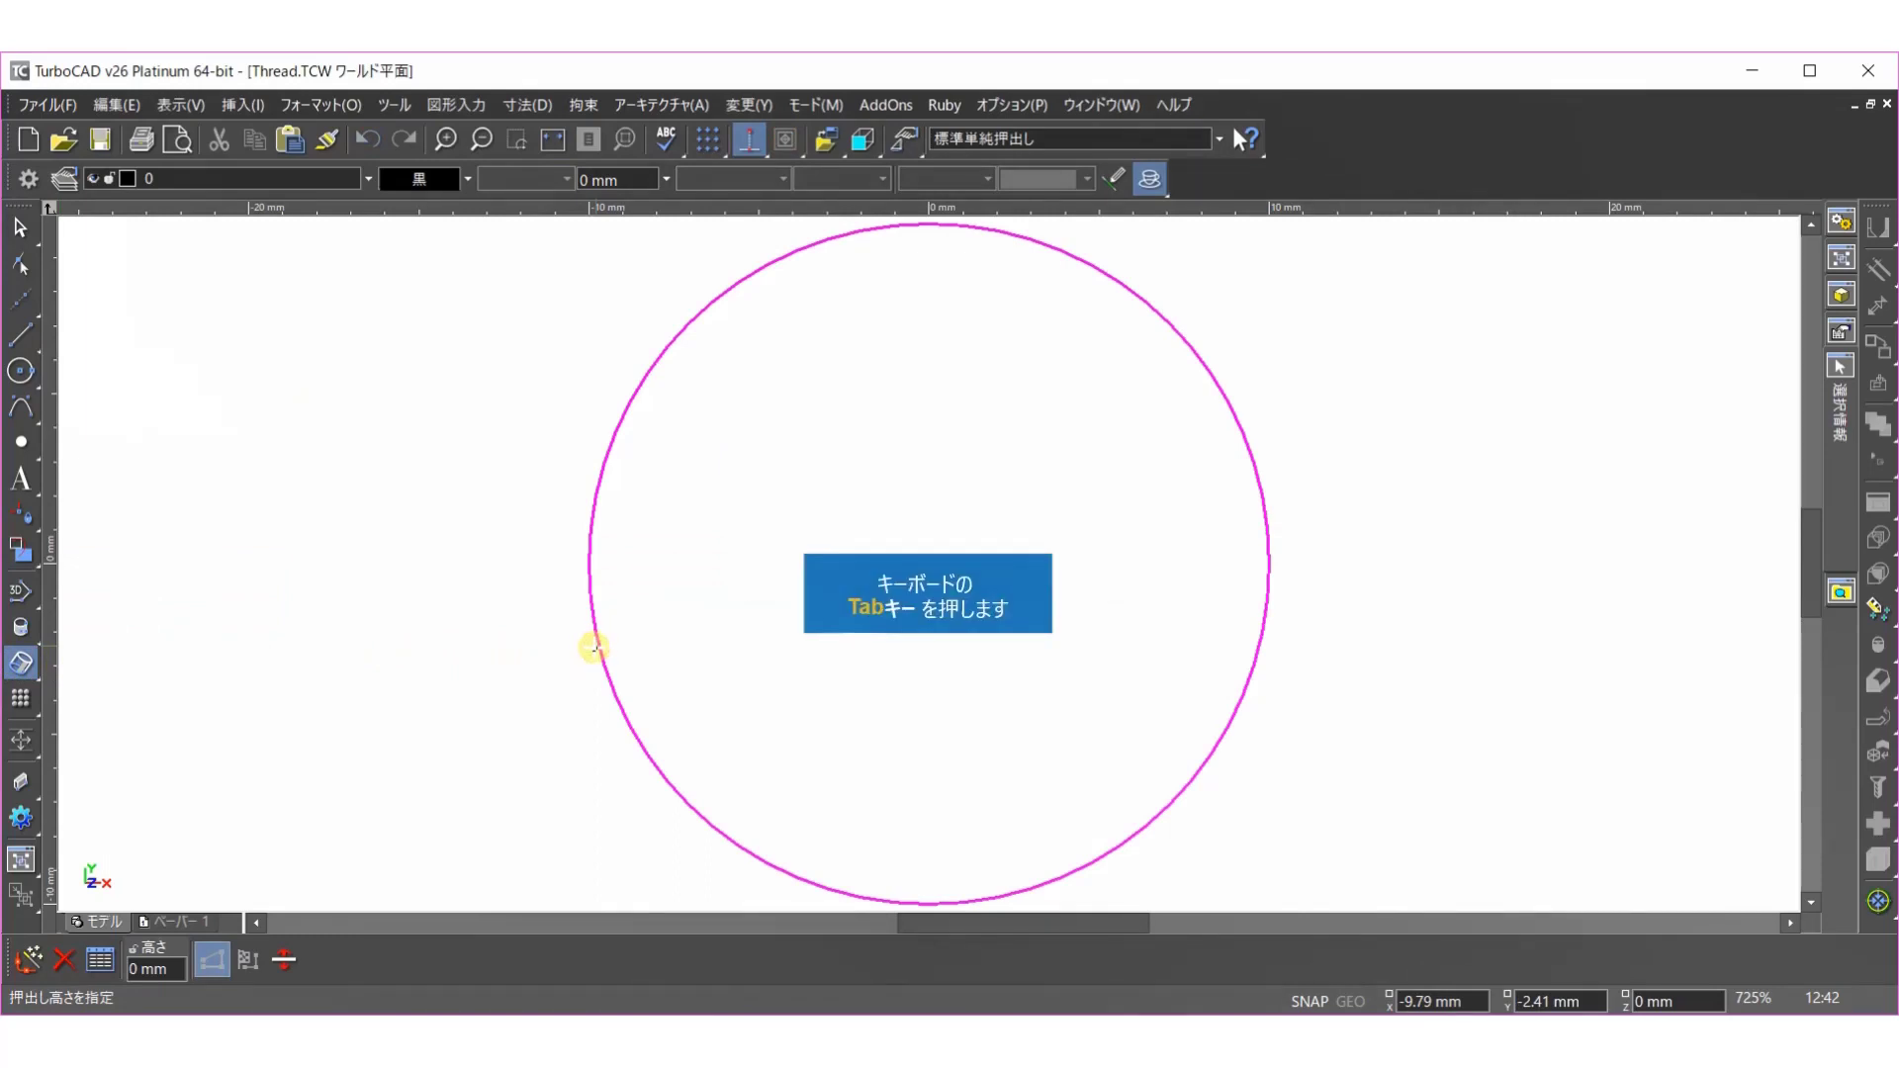
key("Tab")
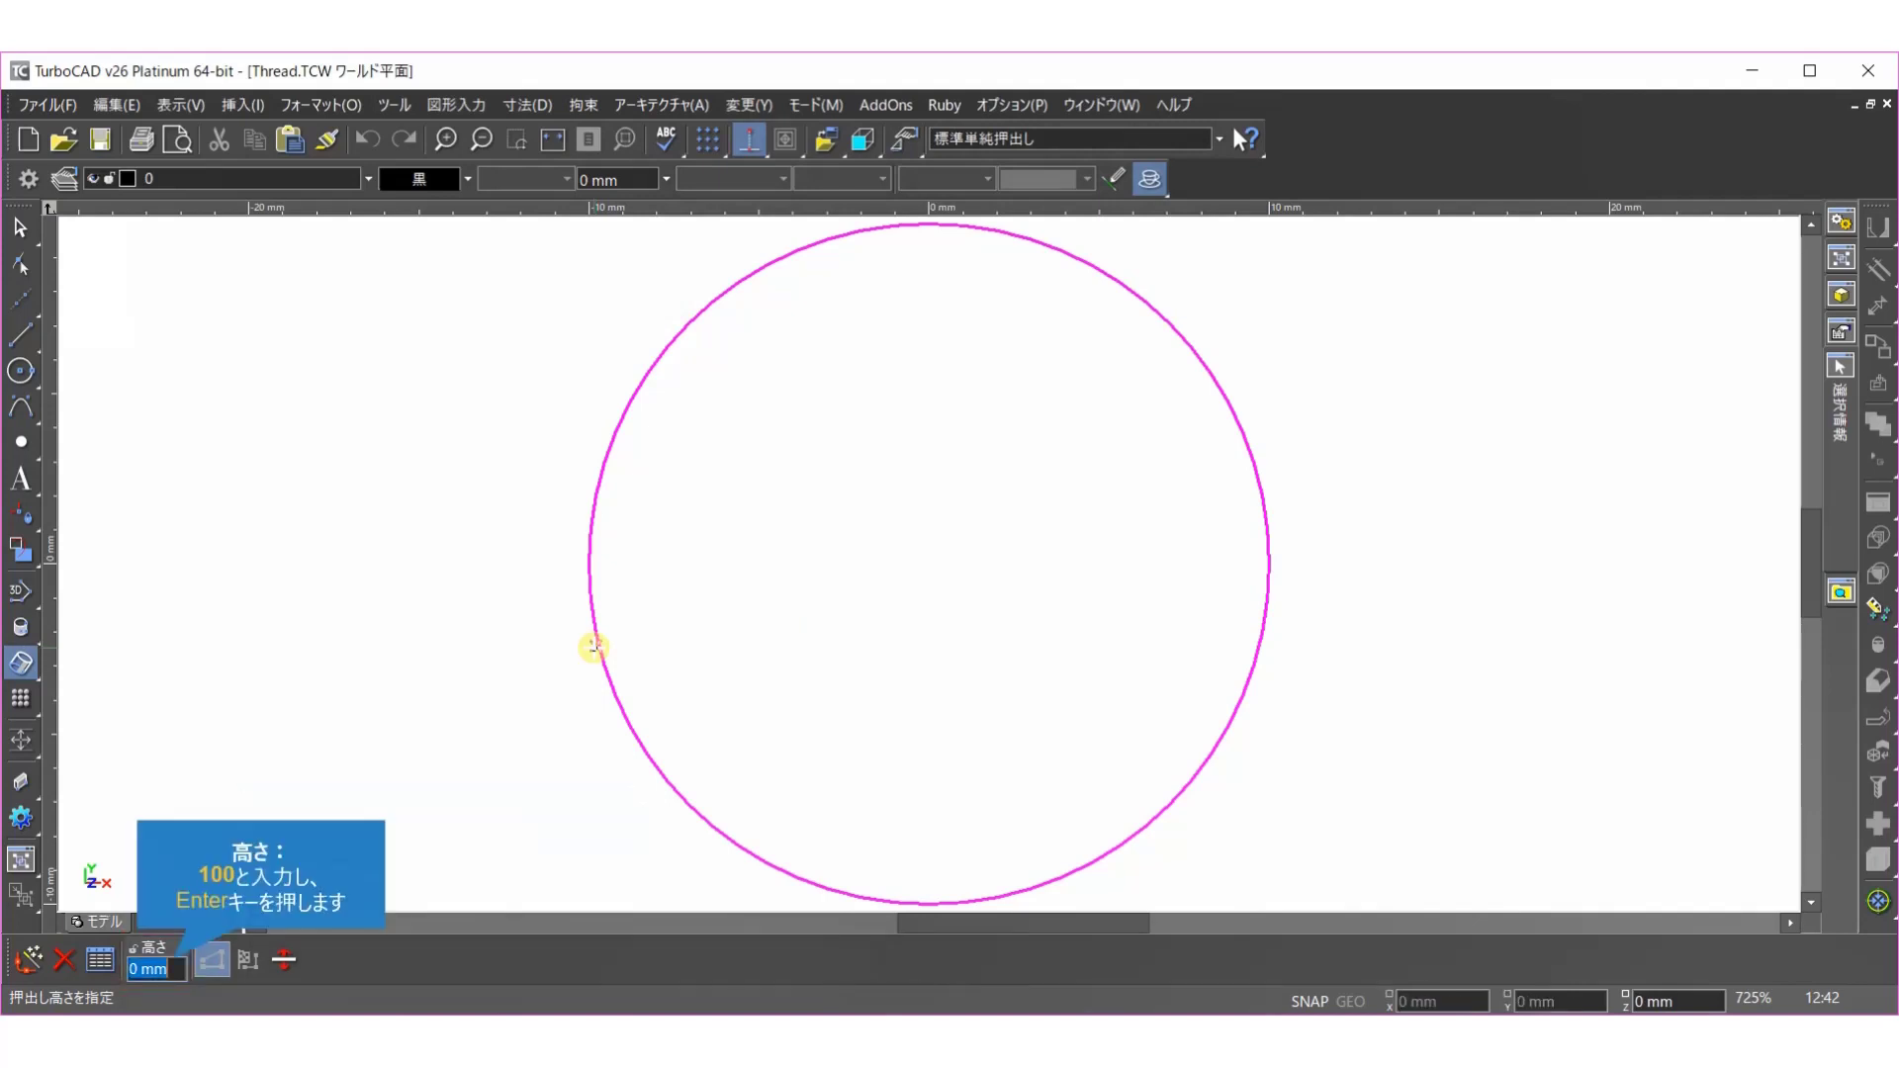
type("100")
key("Return")
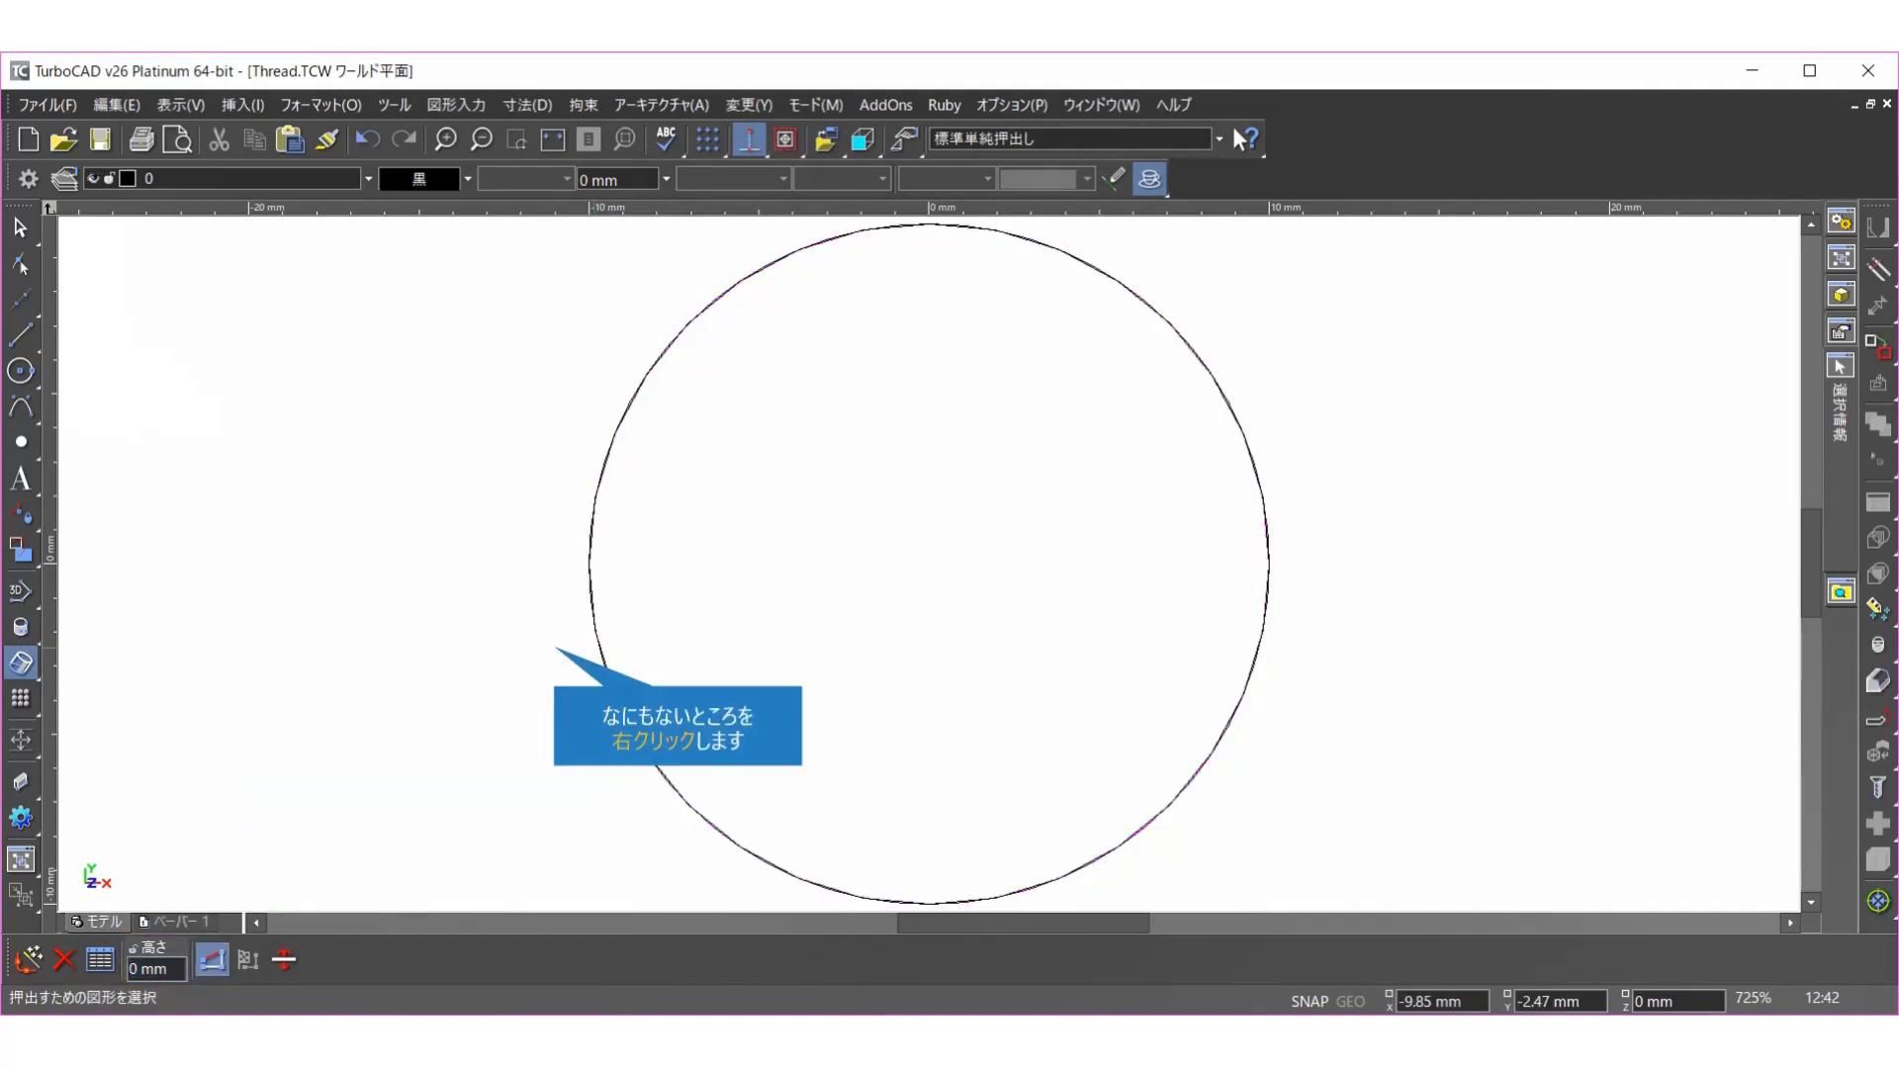
- Switch to the Front view and set the workplane by view to match it
right_click(555, 647)
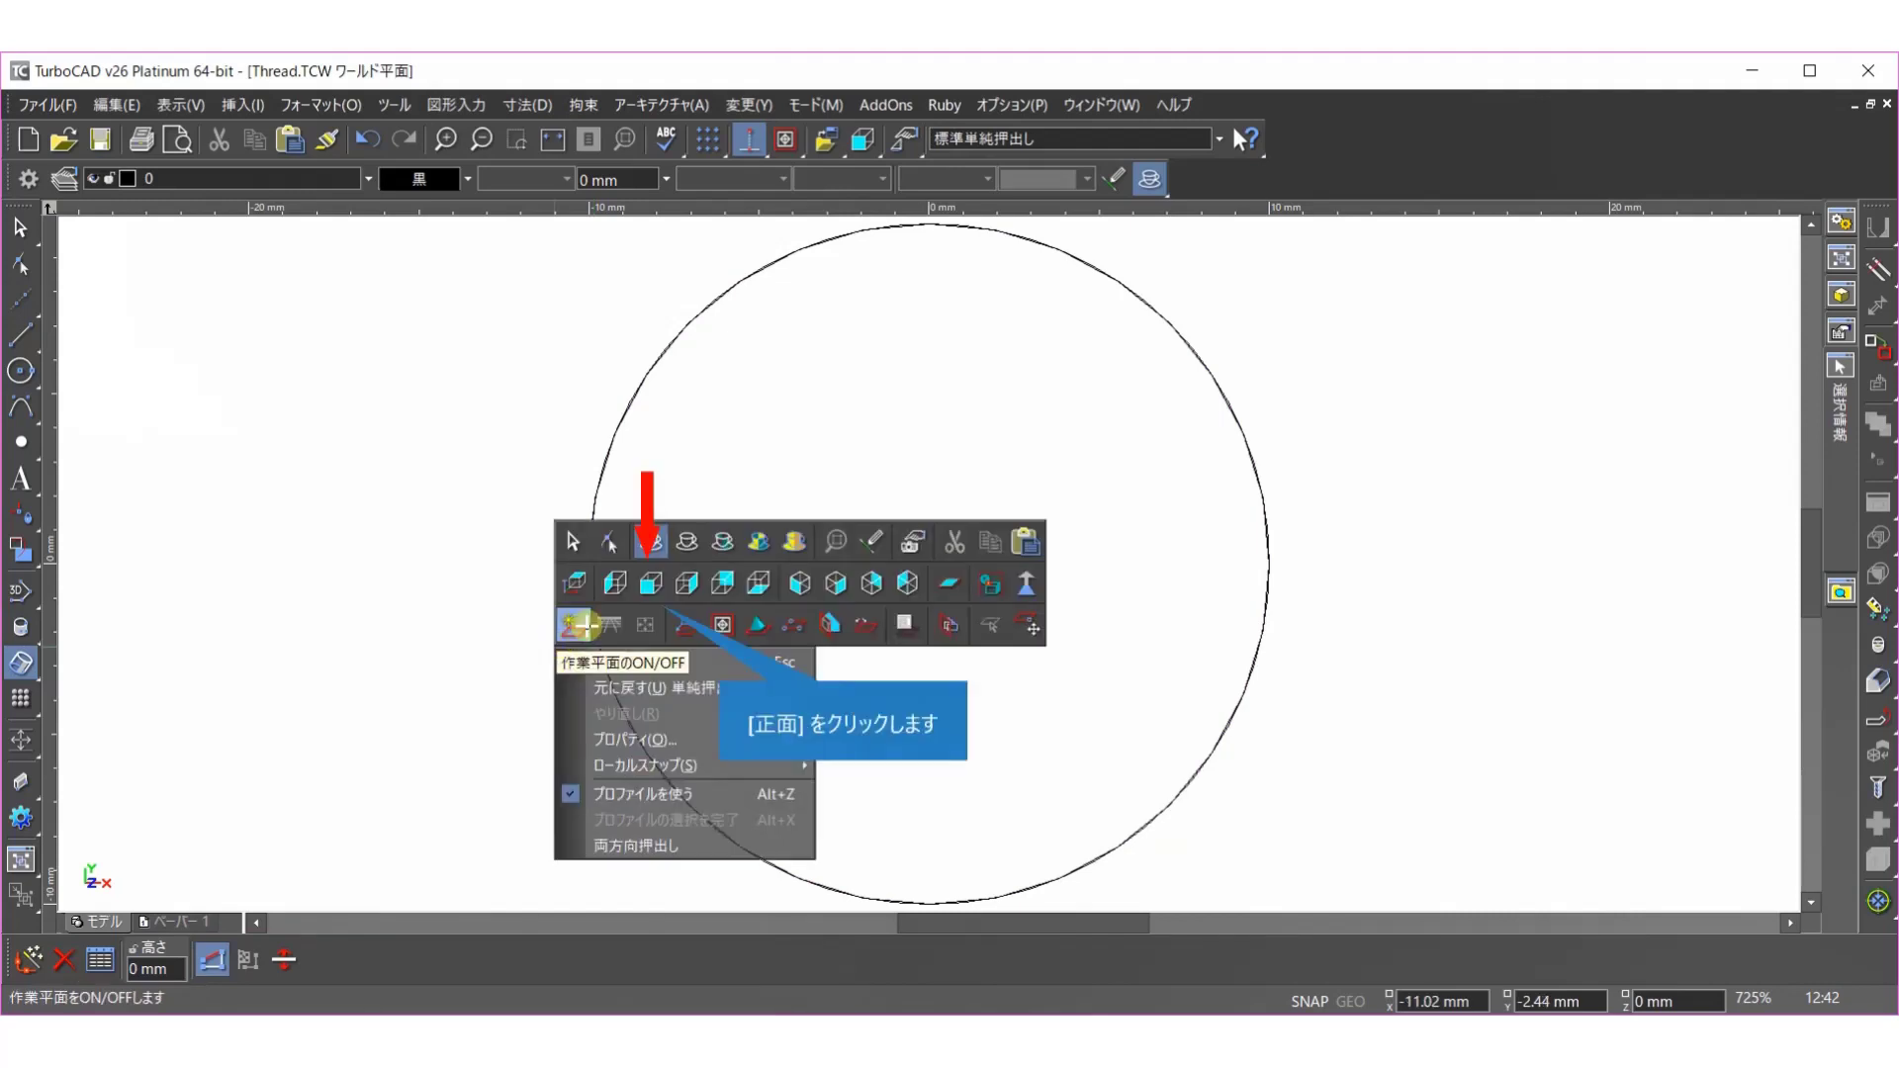
left_click(641, 585)
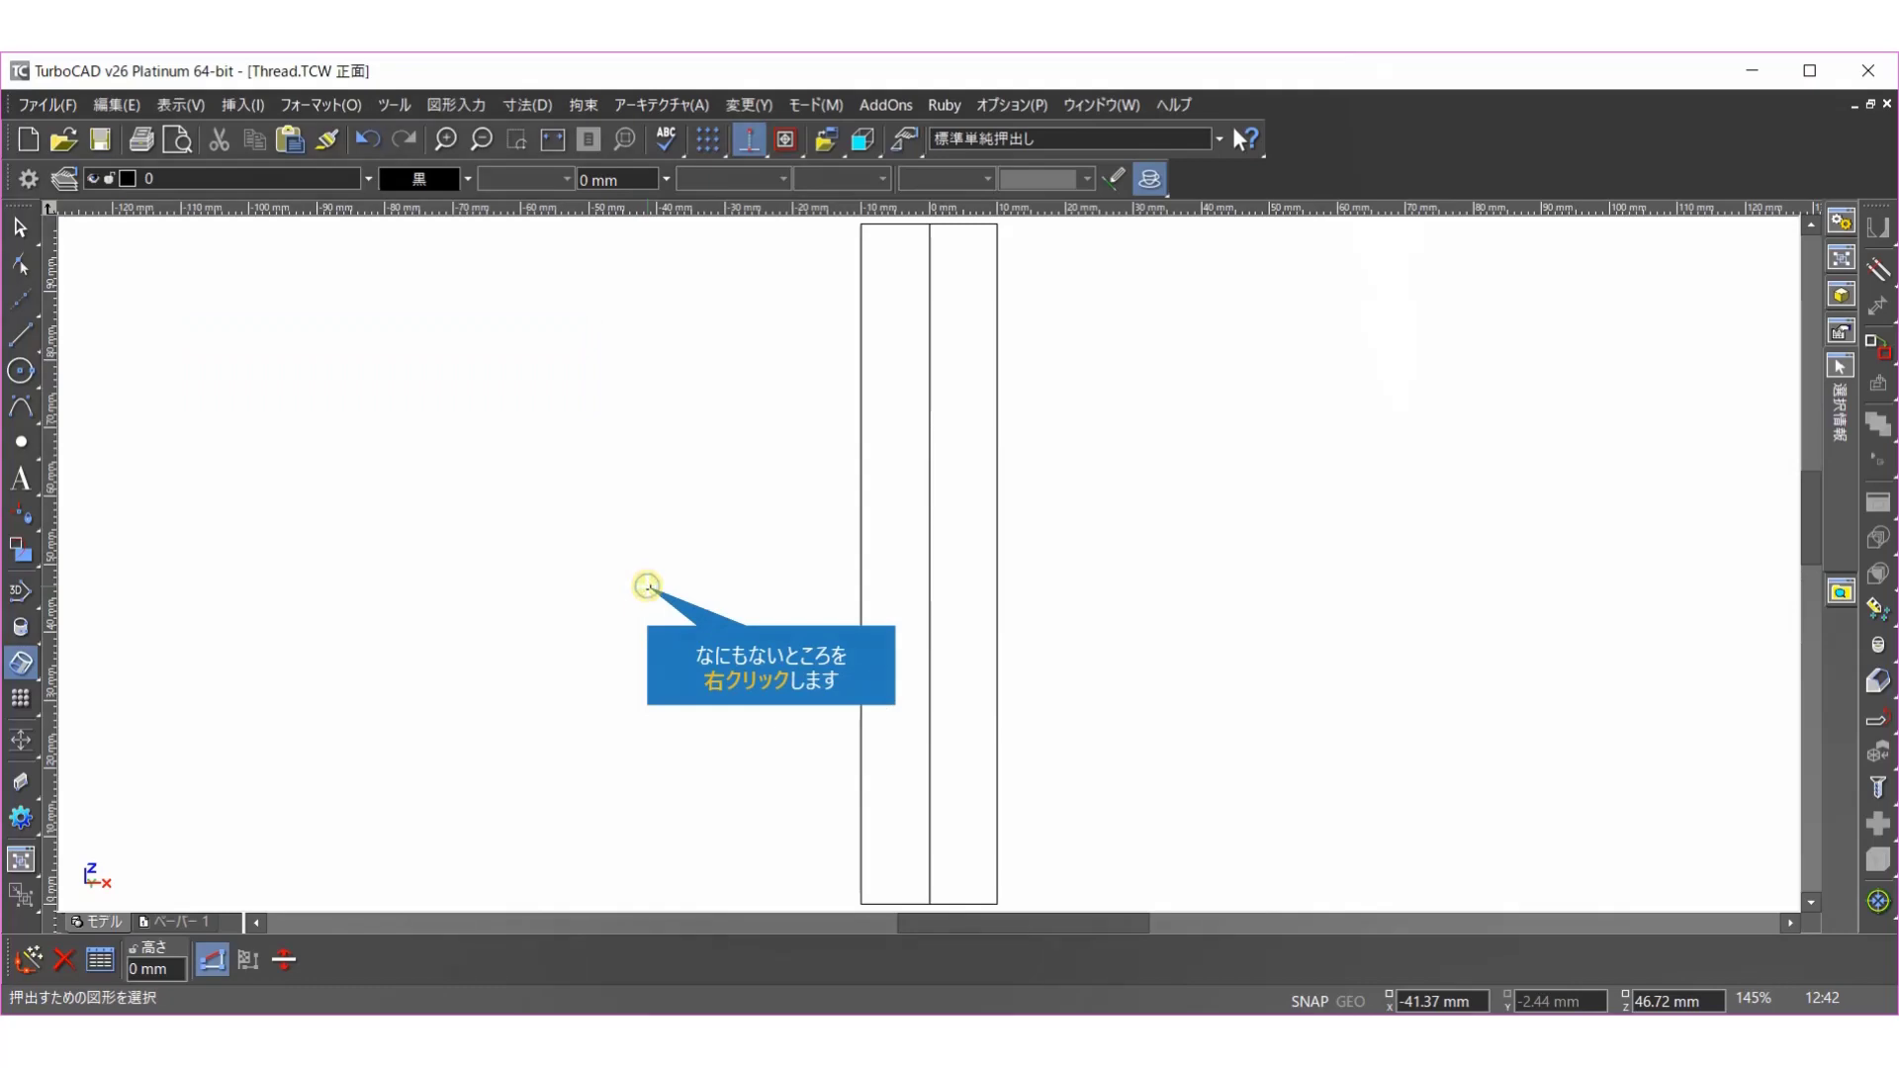
right_click(648, 590)
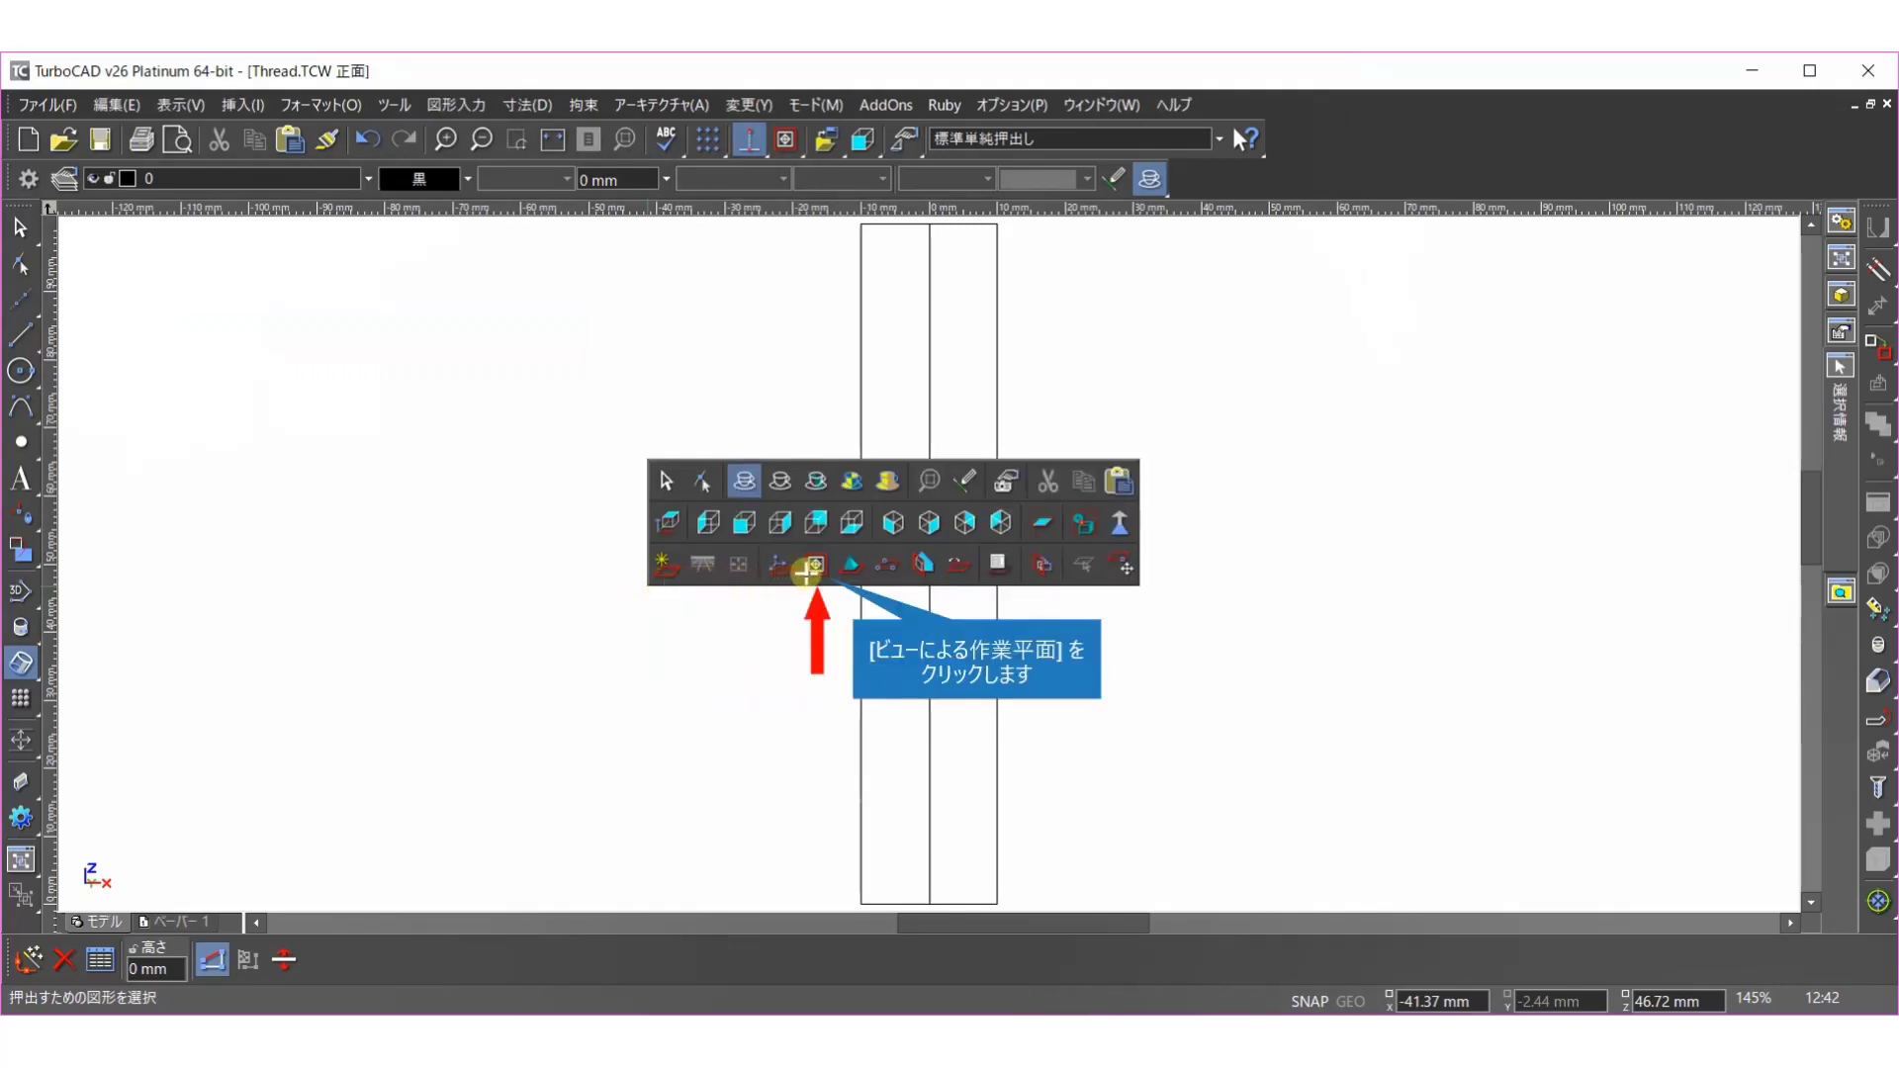
left_click(811, 569)
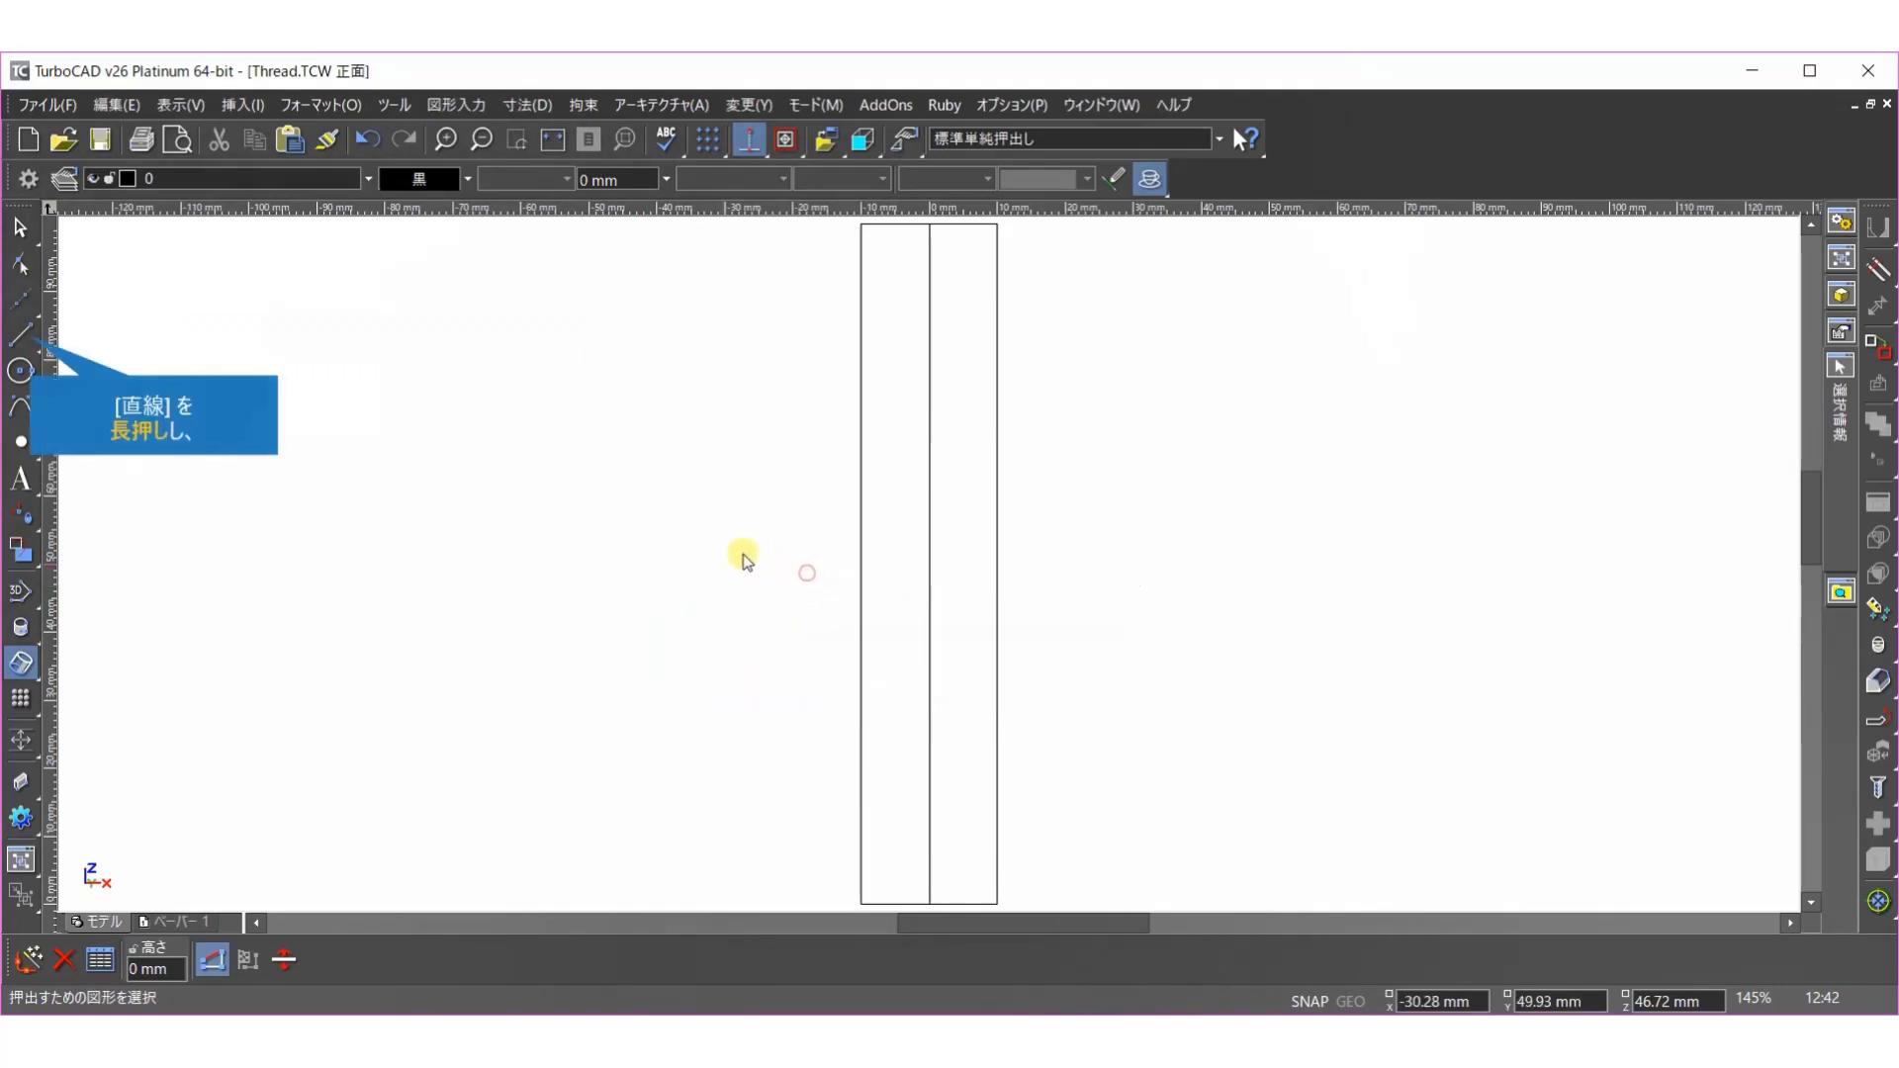
- Draw an edge-mode regular polygon at the lower-left corner: 3 sides, angle 90, radius 1
left_click(20, 334)
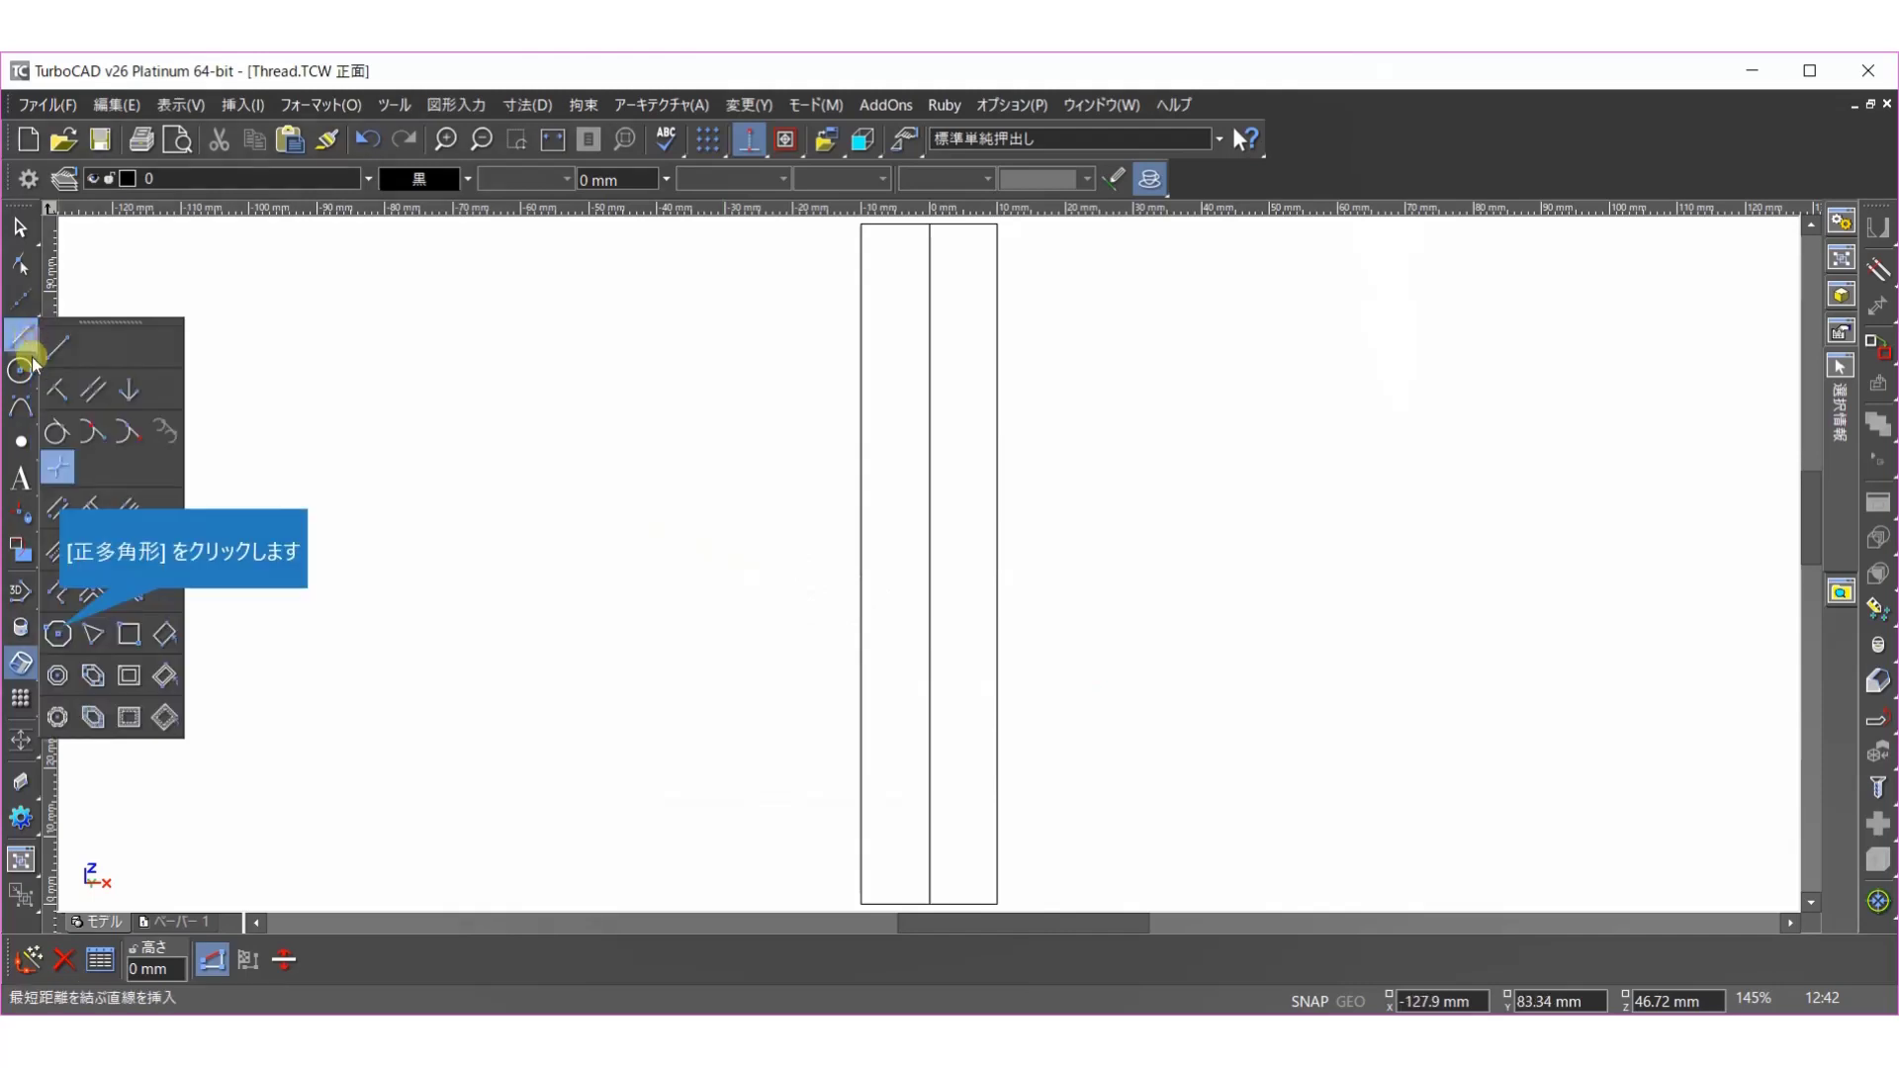
left_click(58, 634)
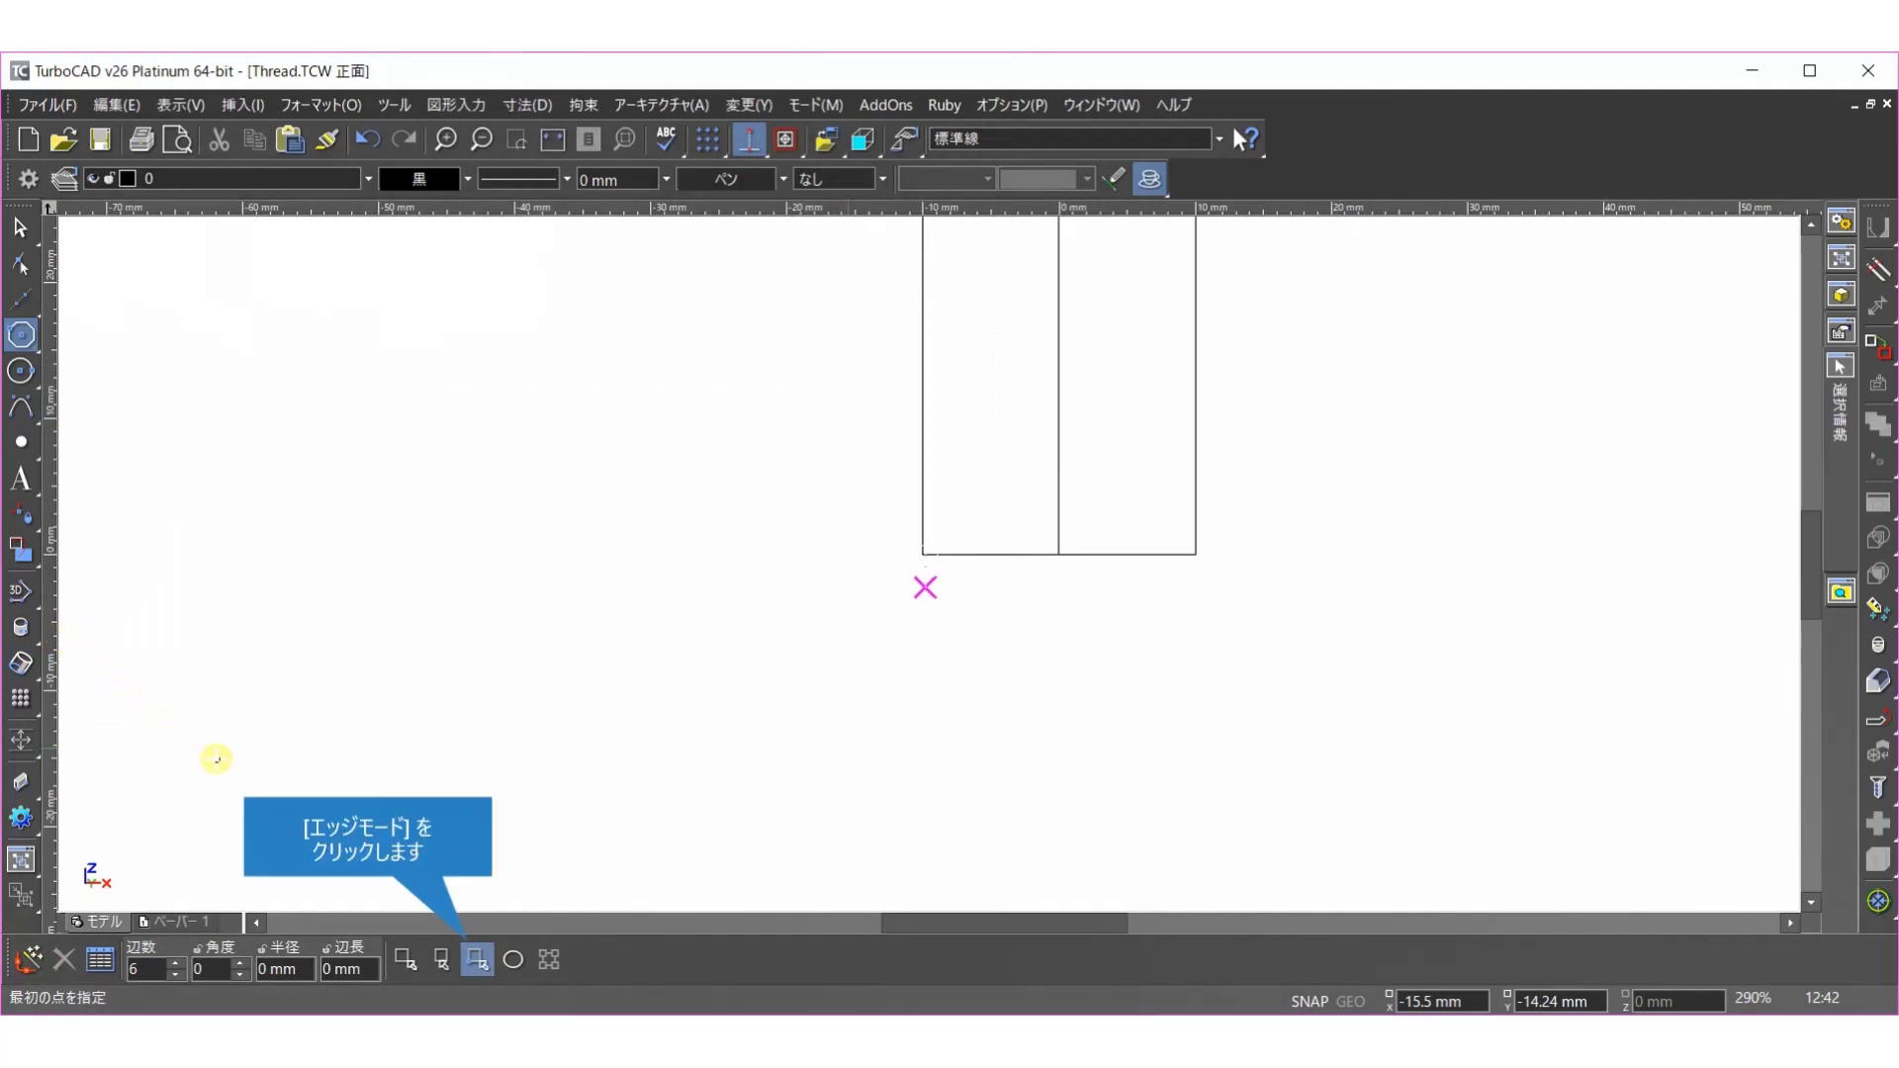
left_click(473, 959)
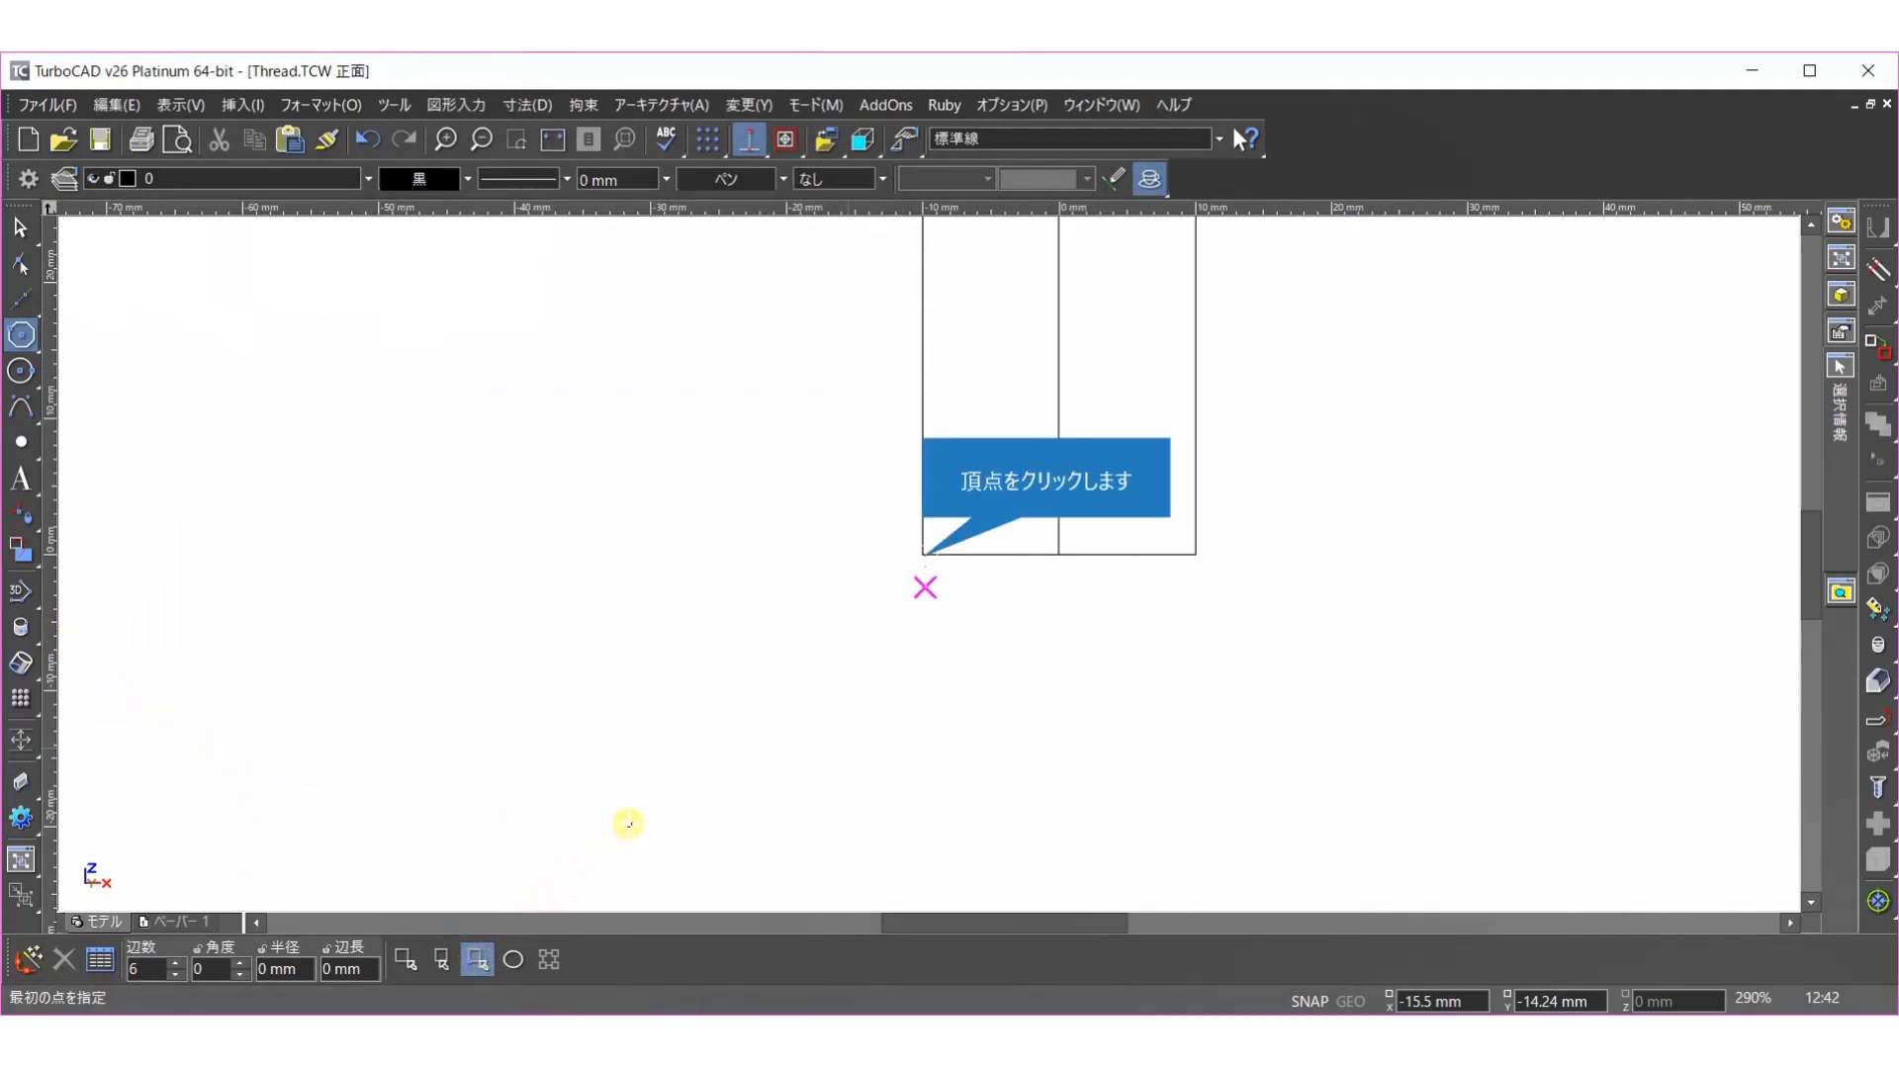
left_click(923, 554)
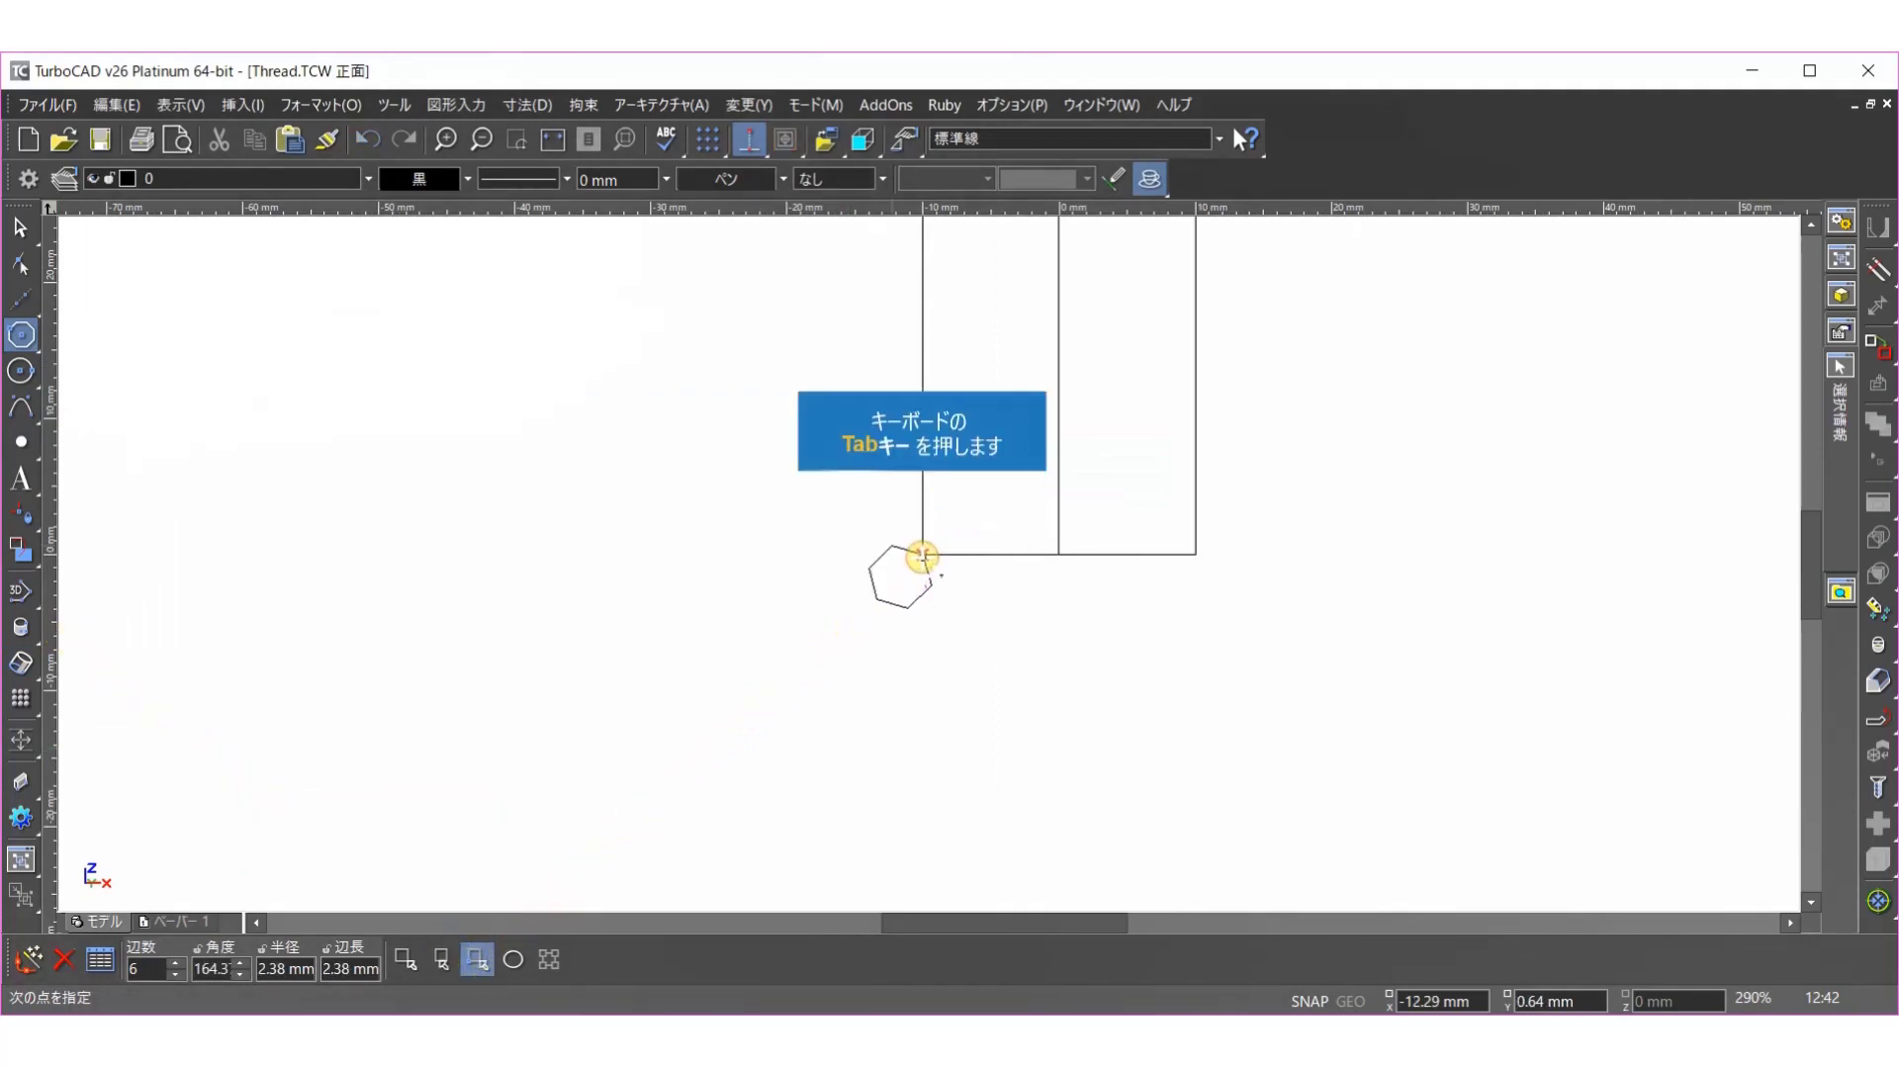
key("Tab")
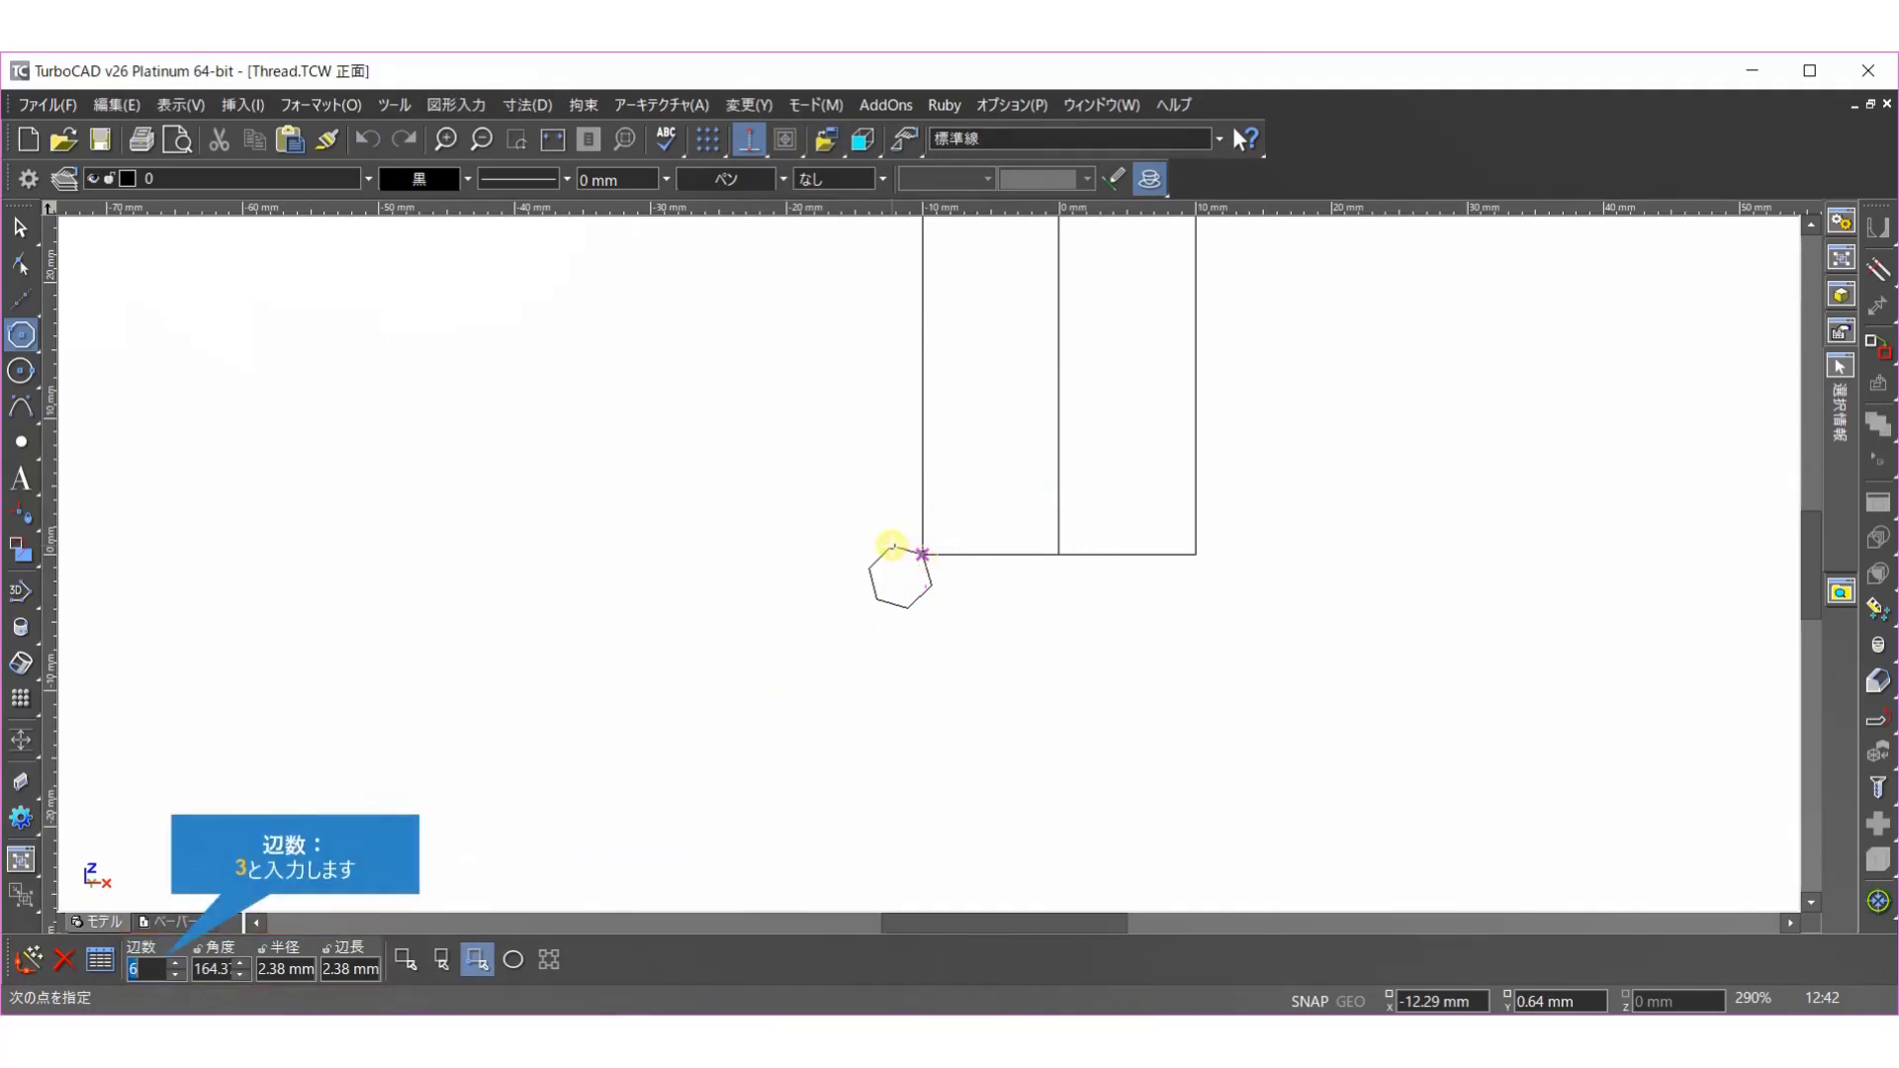
type("3")
key("Tab")
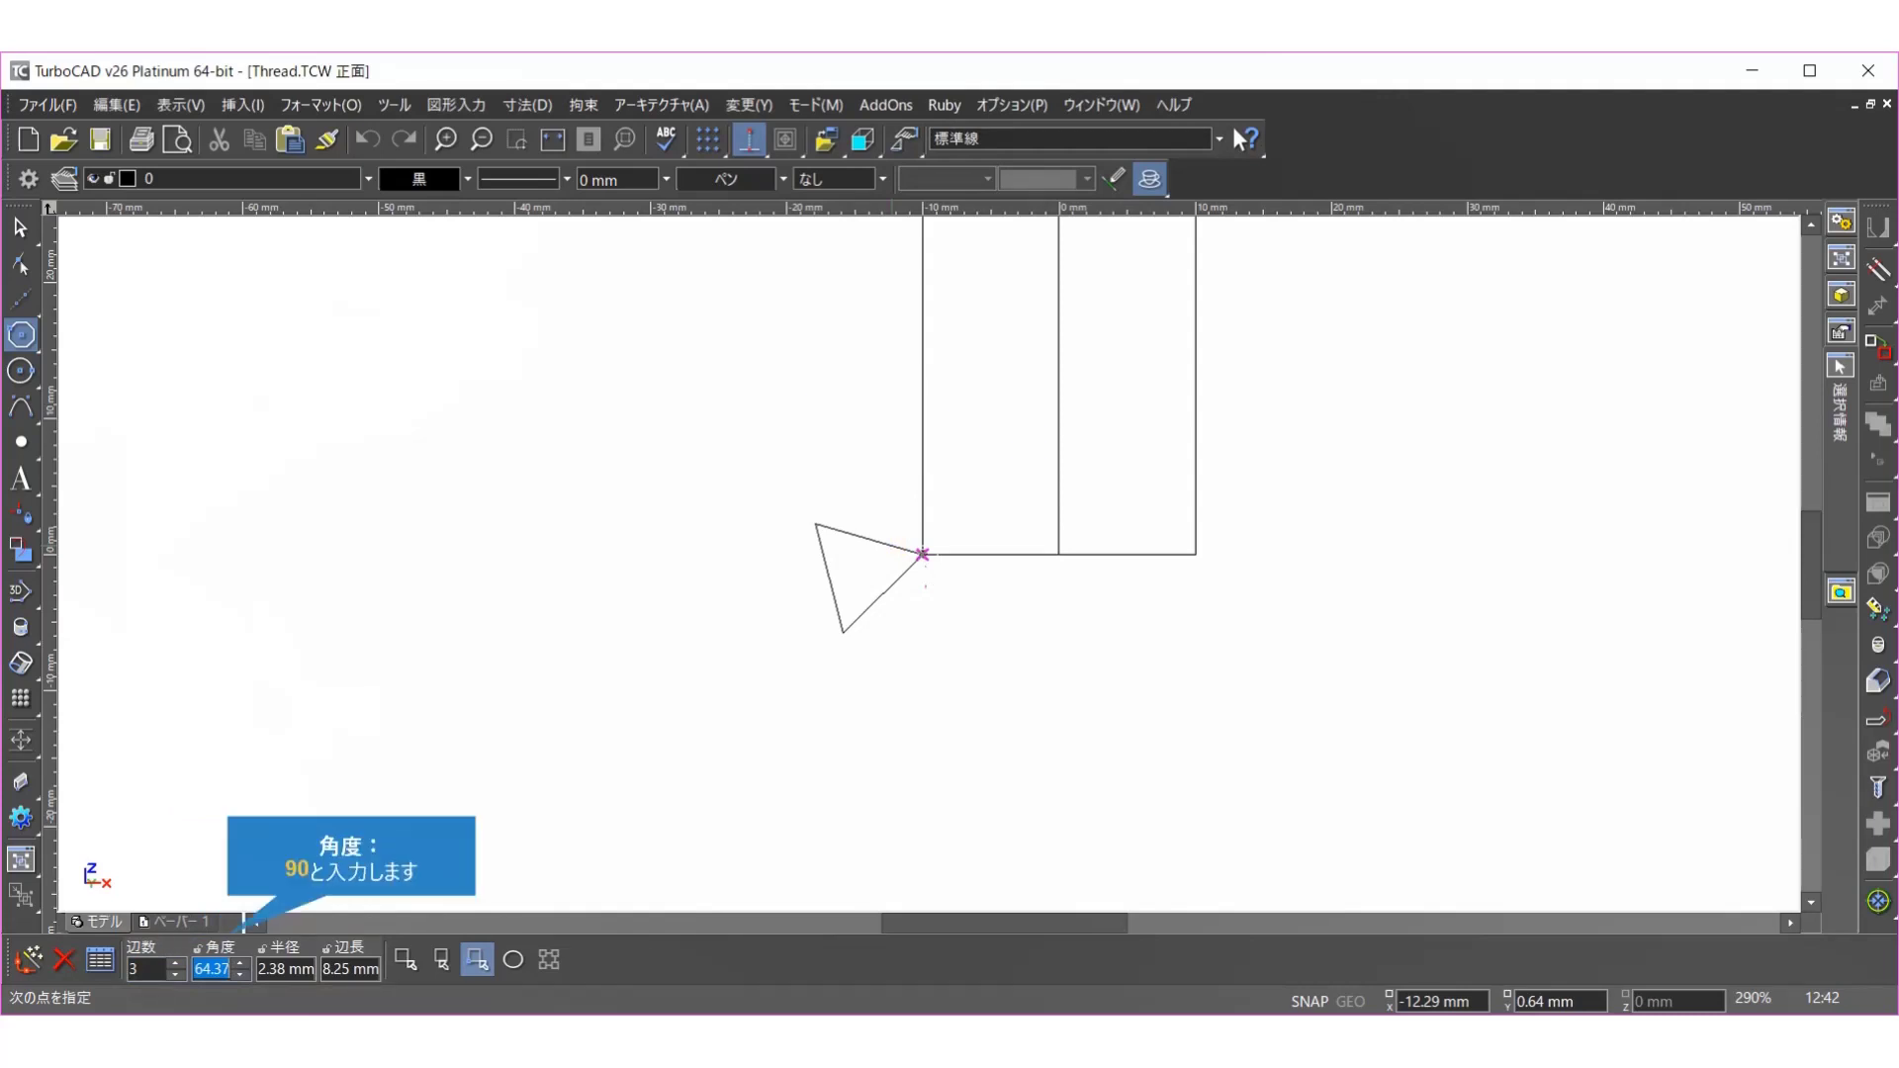
type("90")
key("Tab")
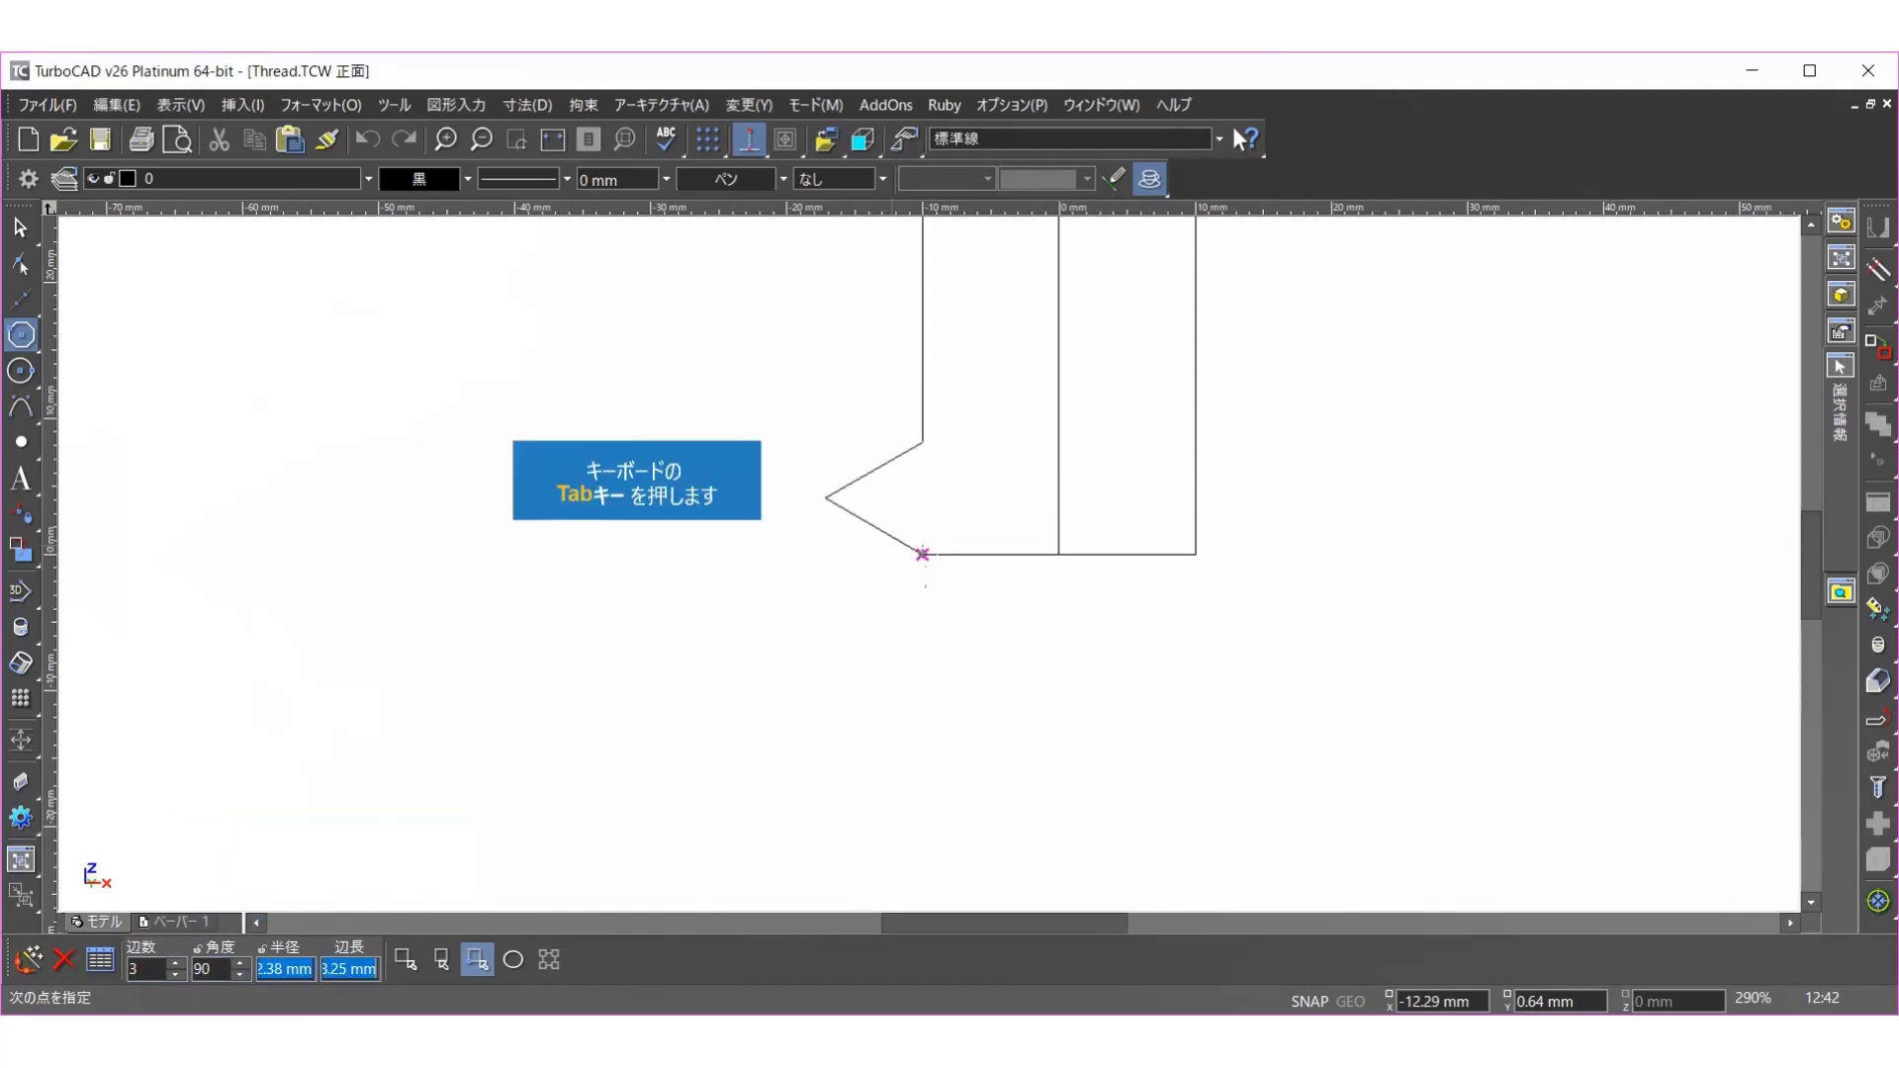
key("Tab")
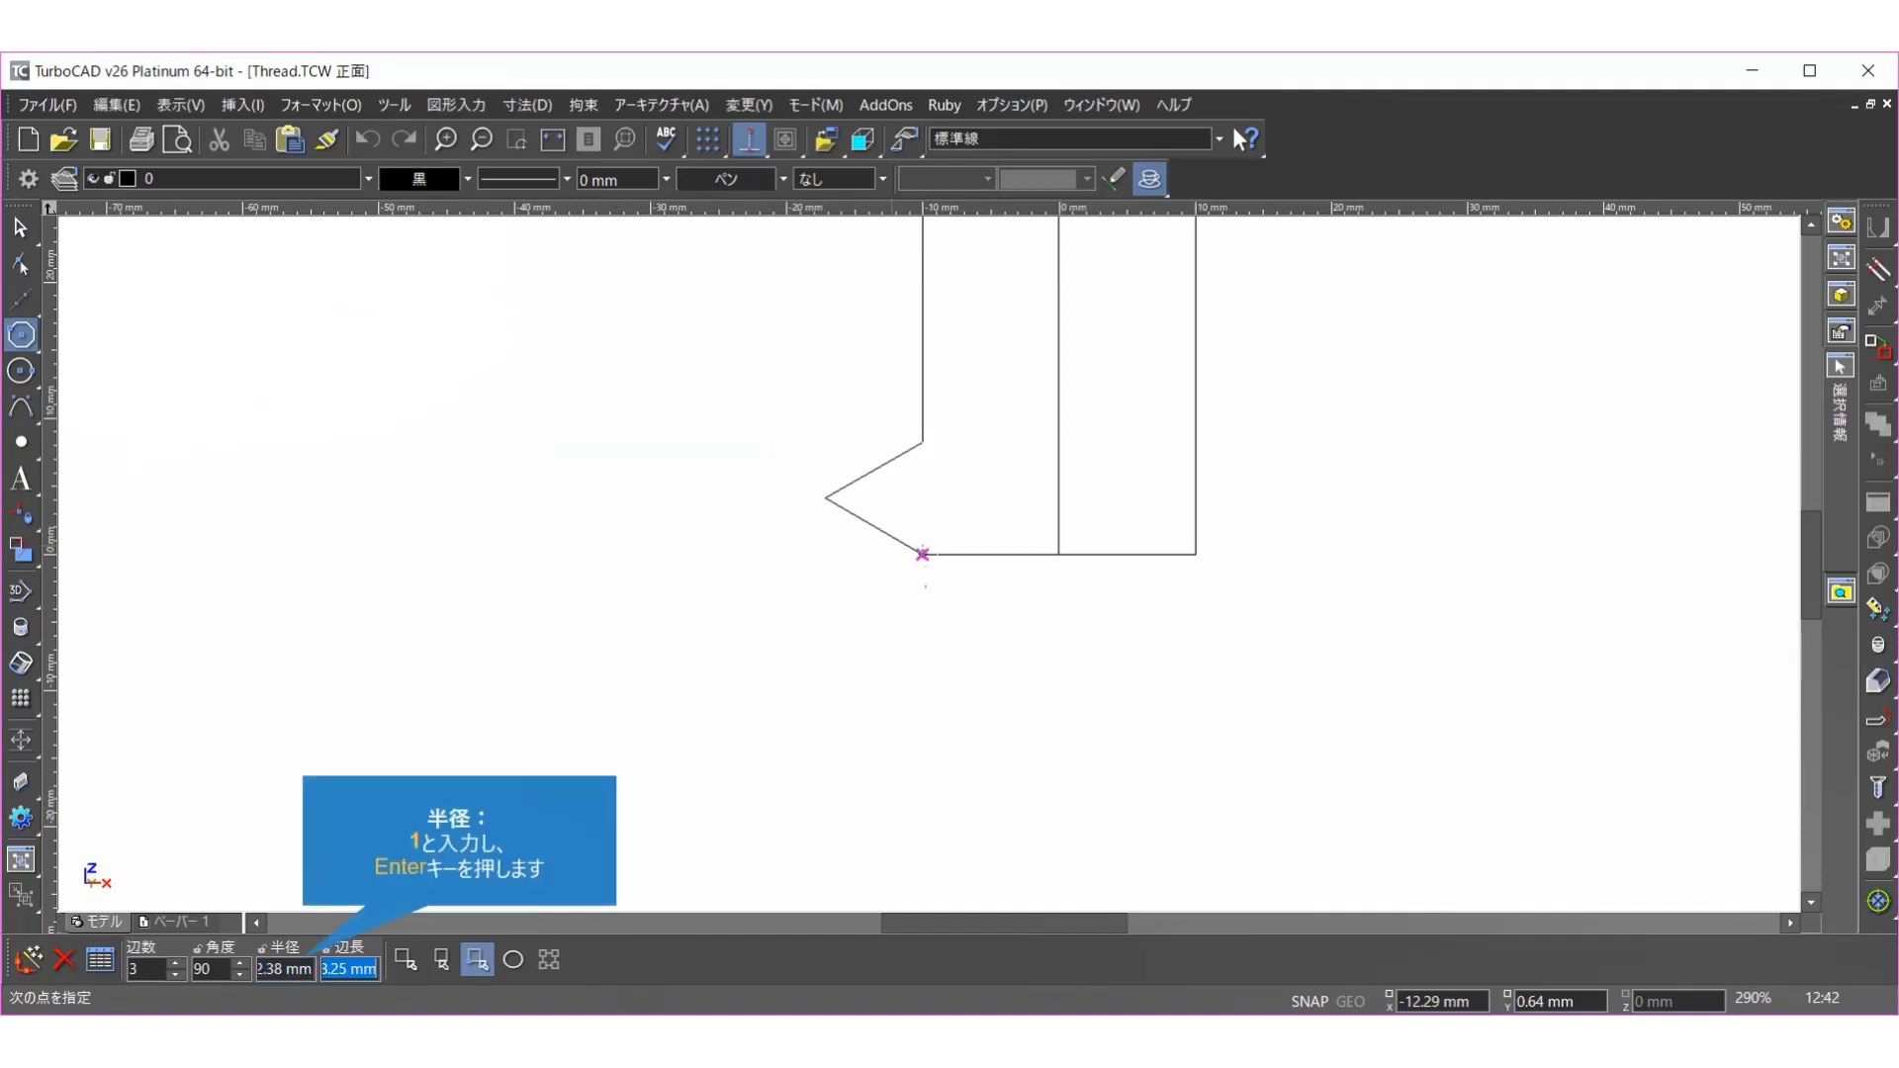
type("1")
key("Return")
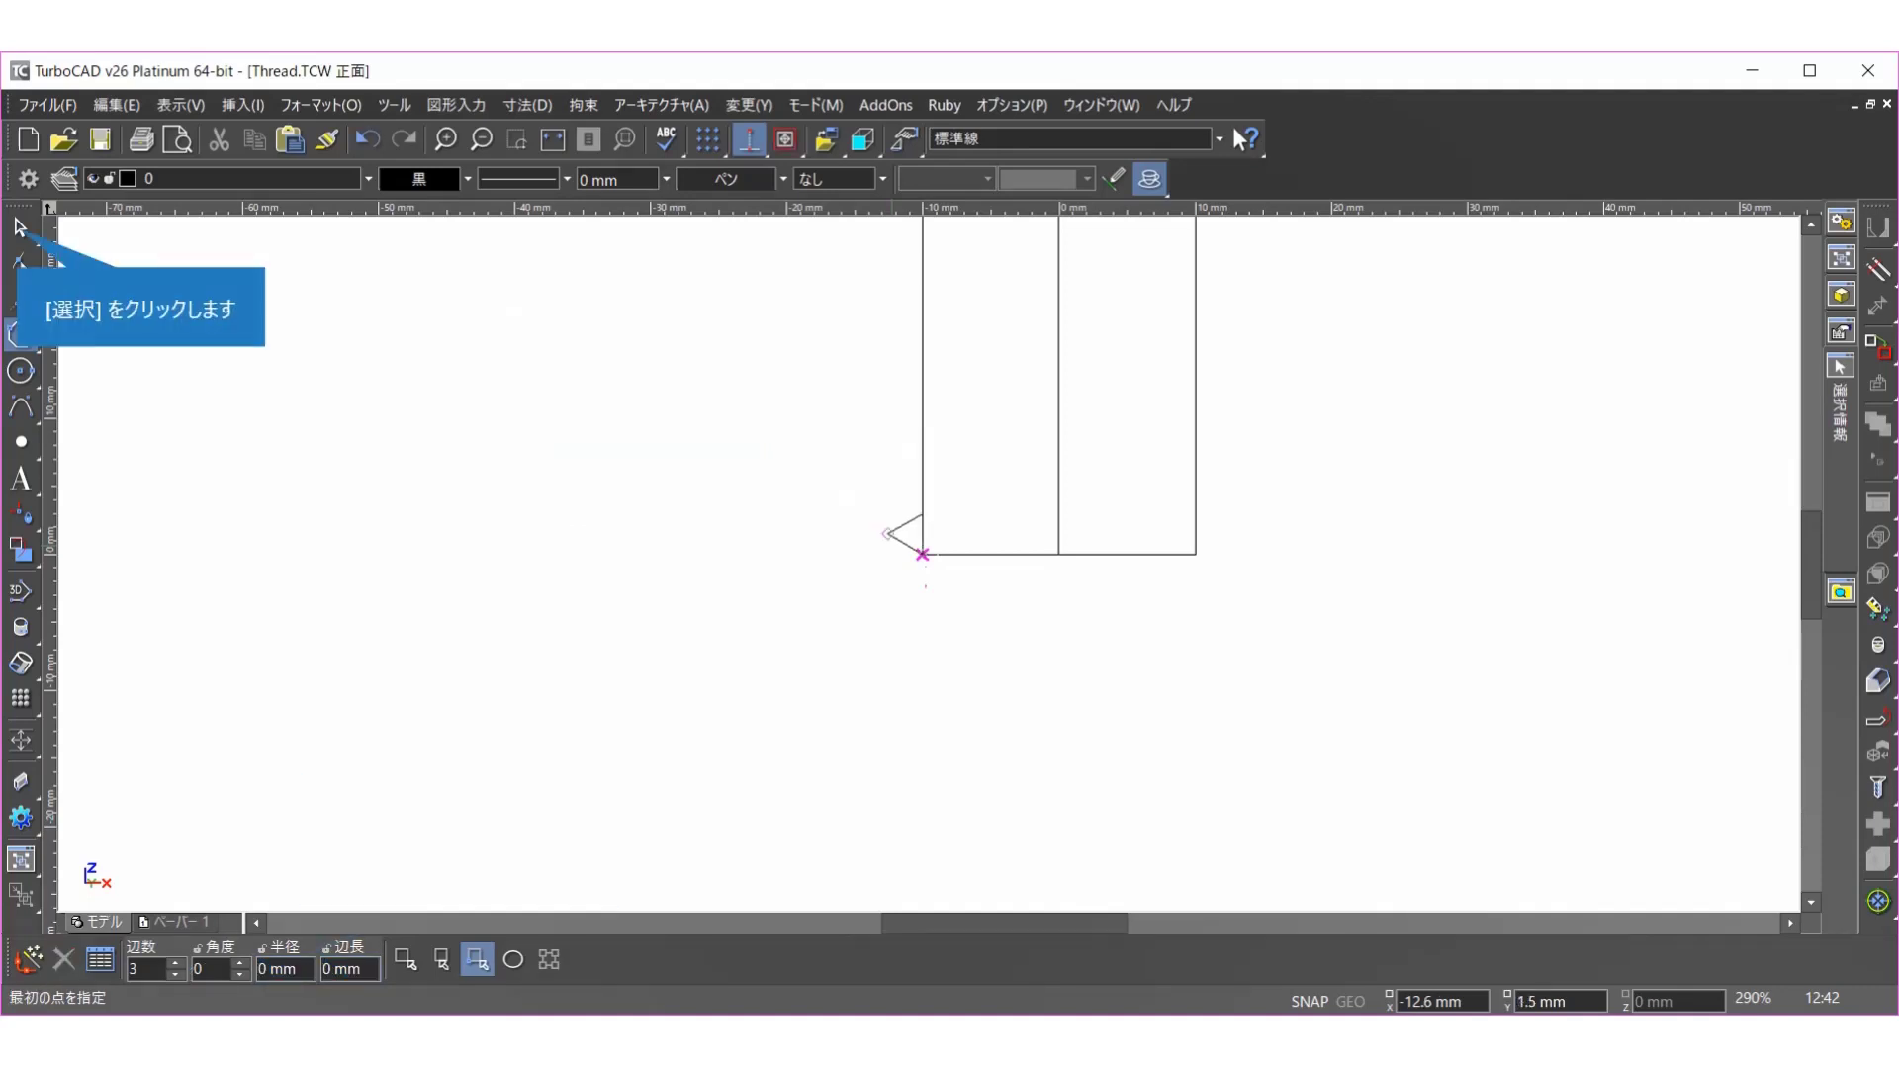
- Mirror the triangle about a 90° axis through the bottom-edge midpoint, then deselect
left_click(18, 229)
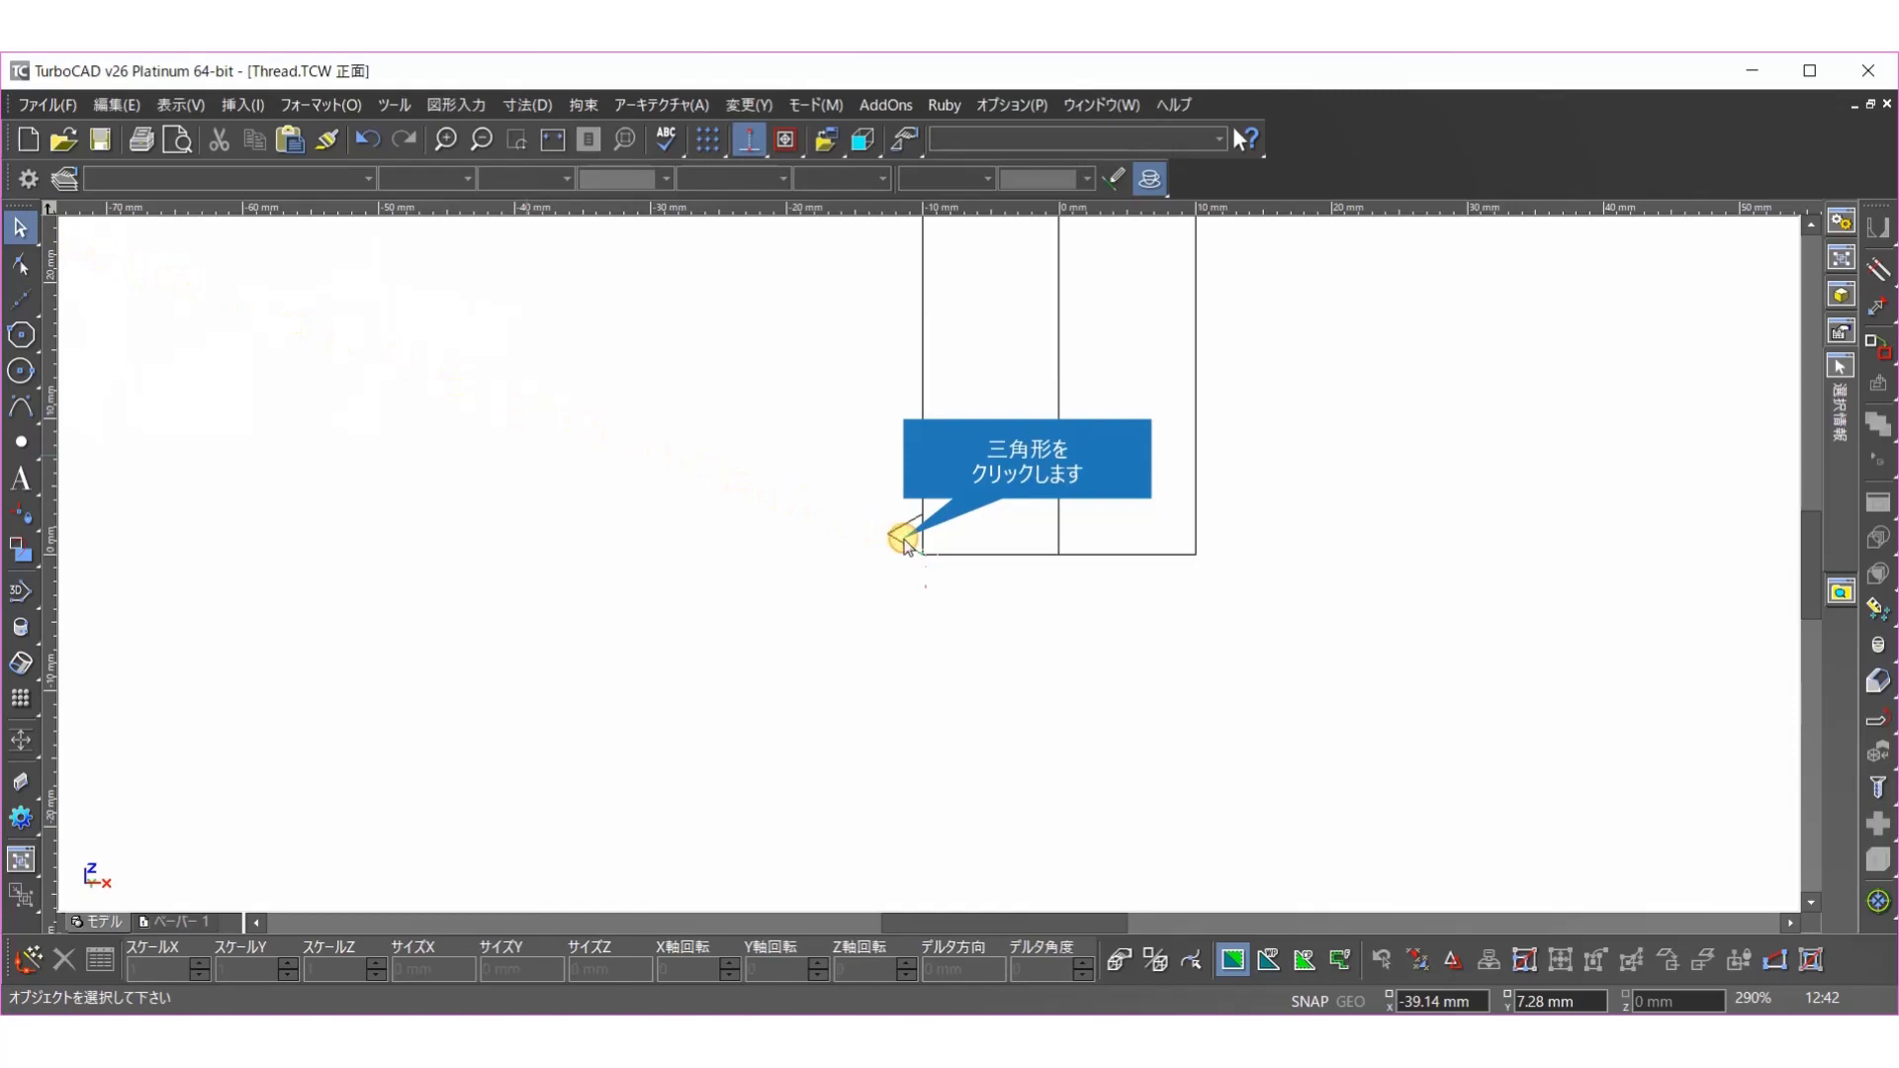
left_click(903, 534)
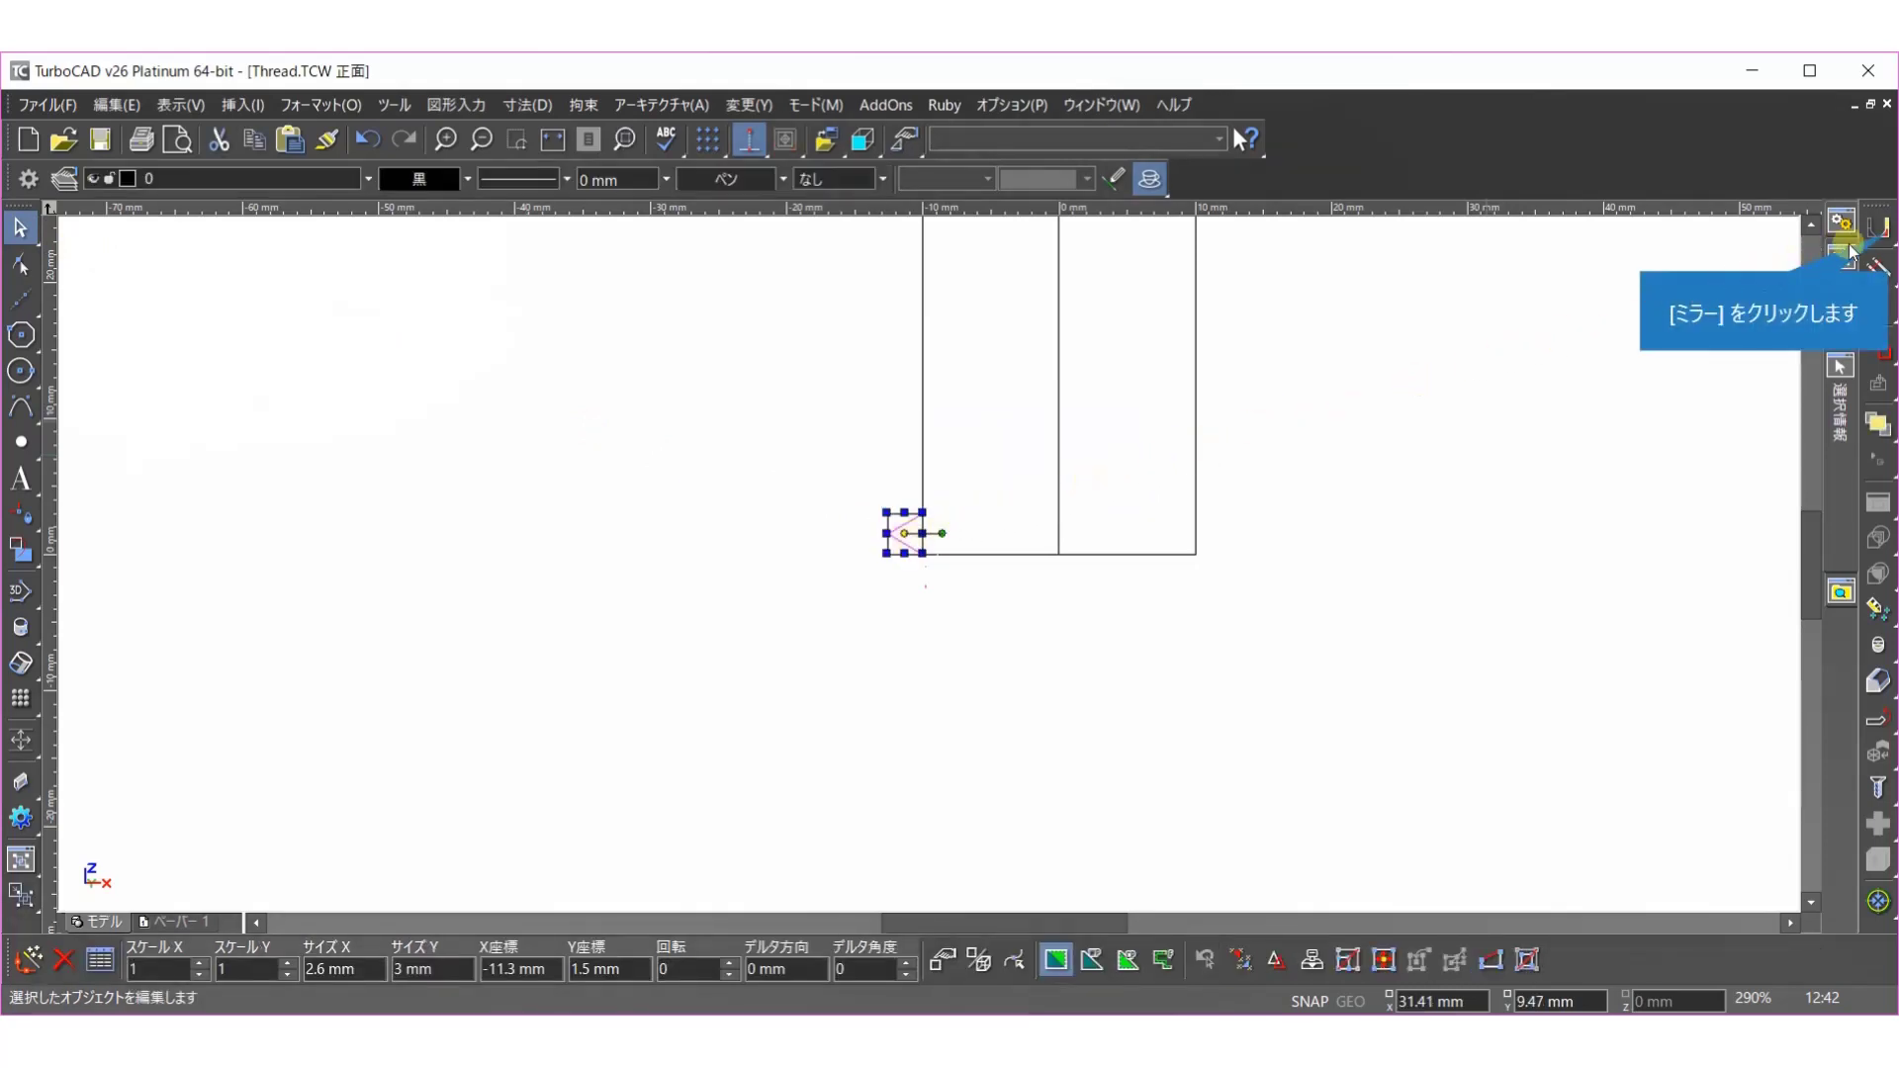
left_click(1884, 232)
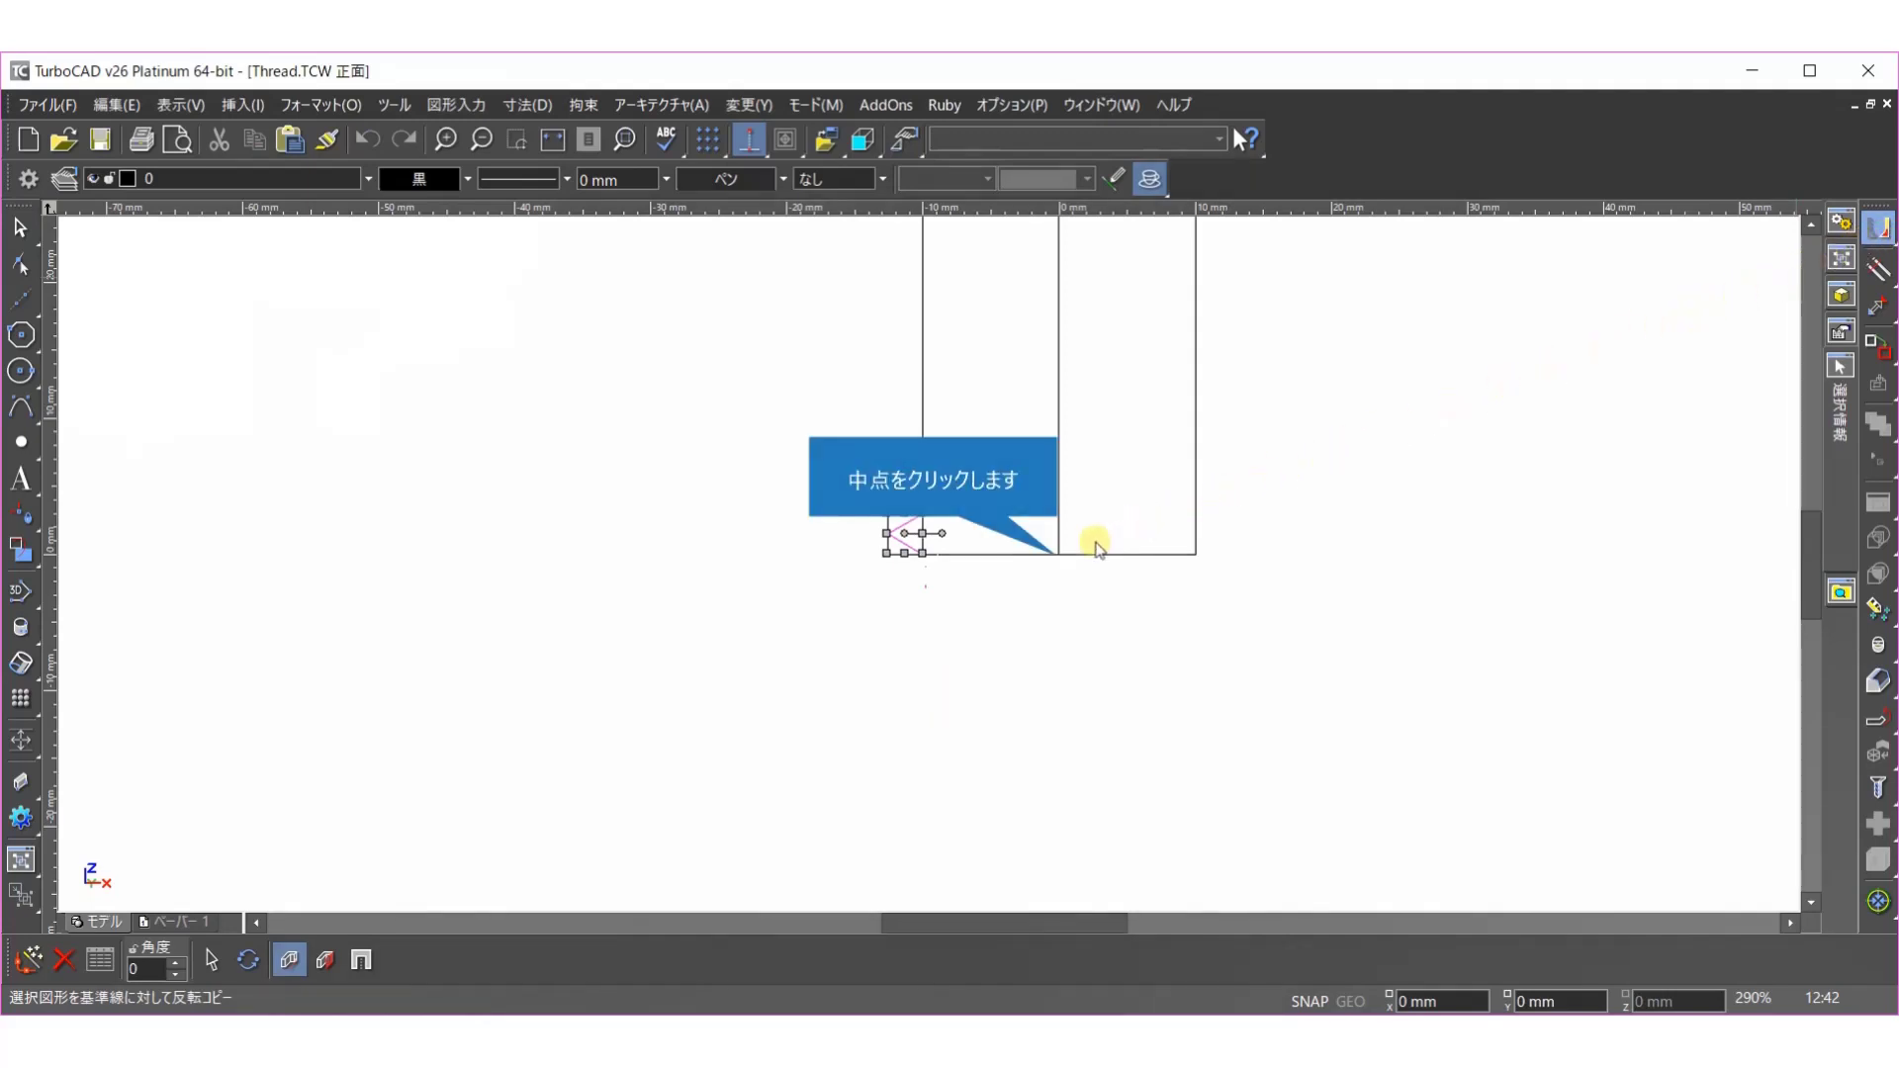
left_click(1057, 553)
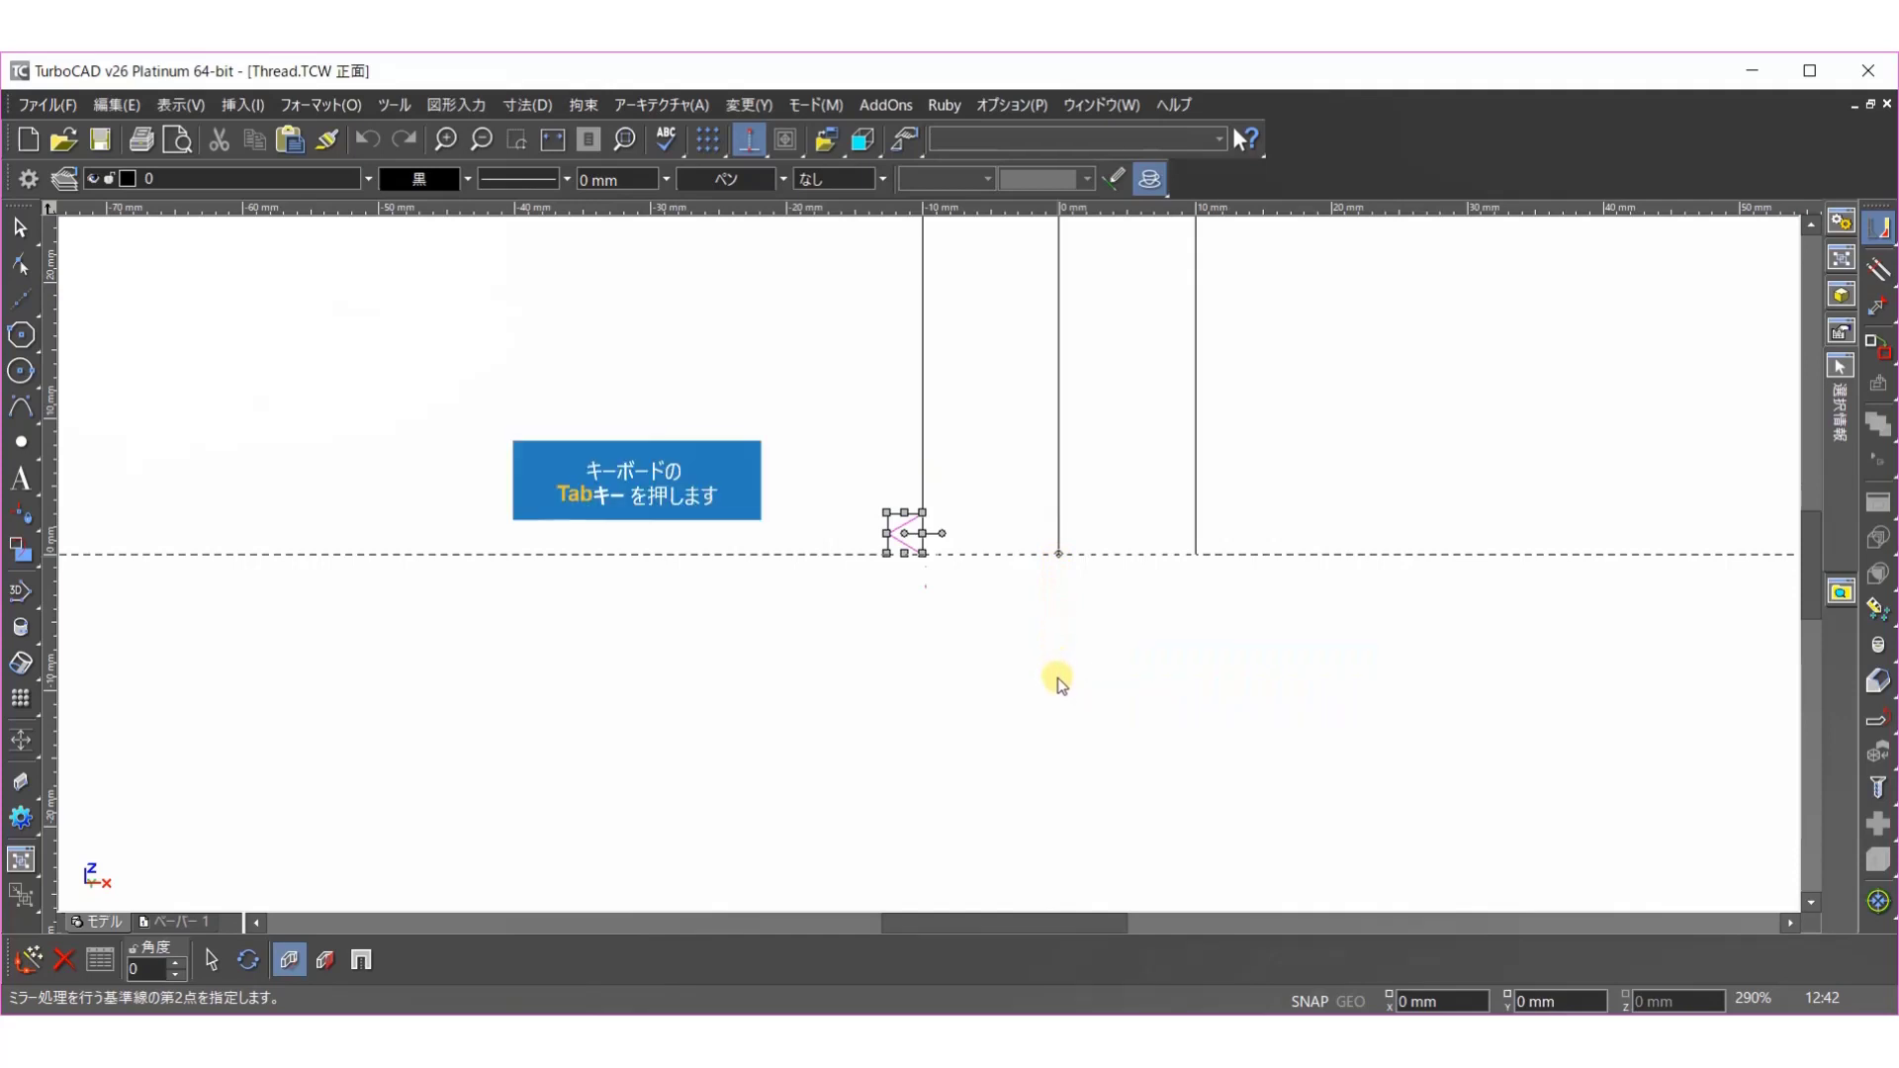
key("Tab")
type("9")
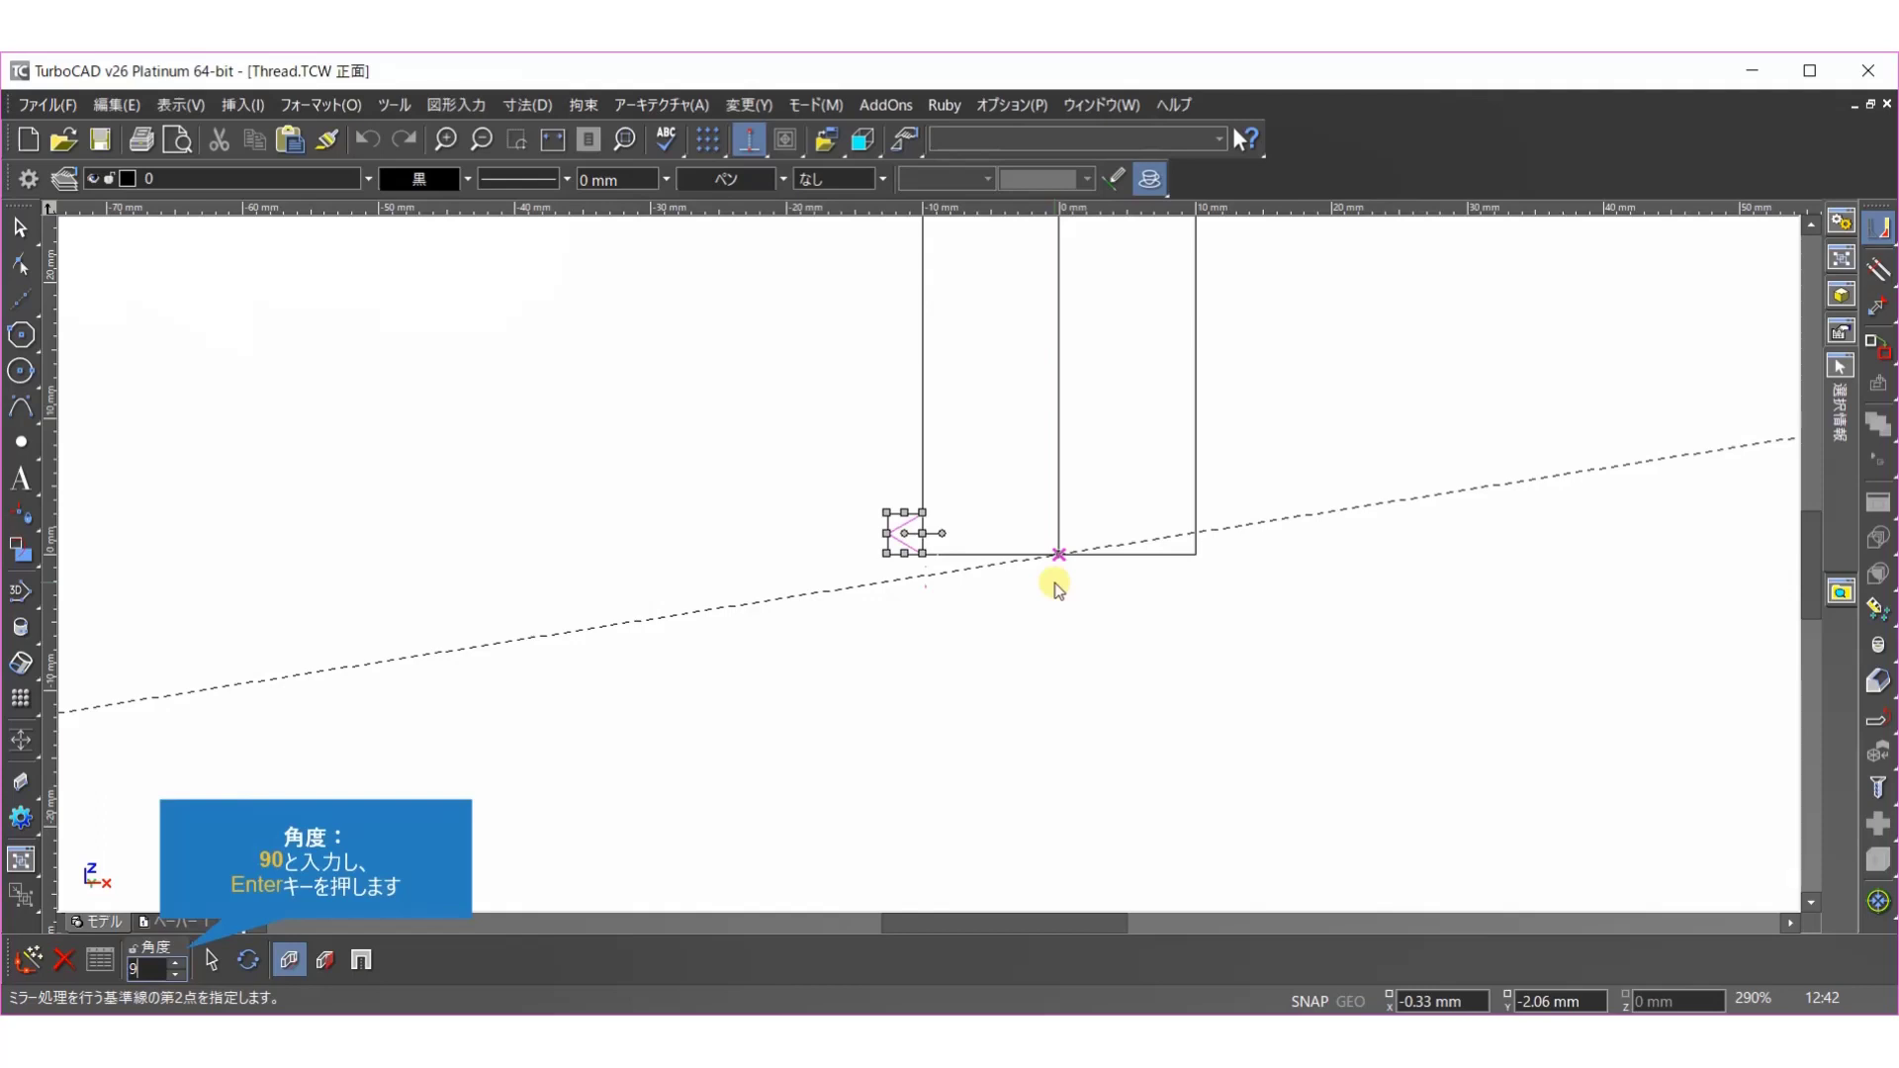
type("0")
key("Return")
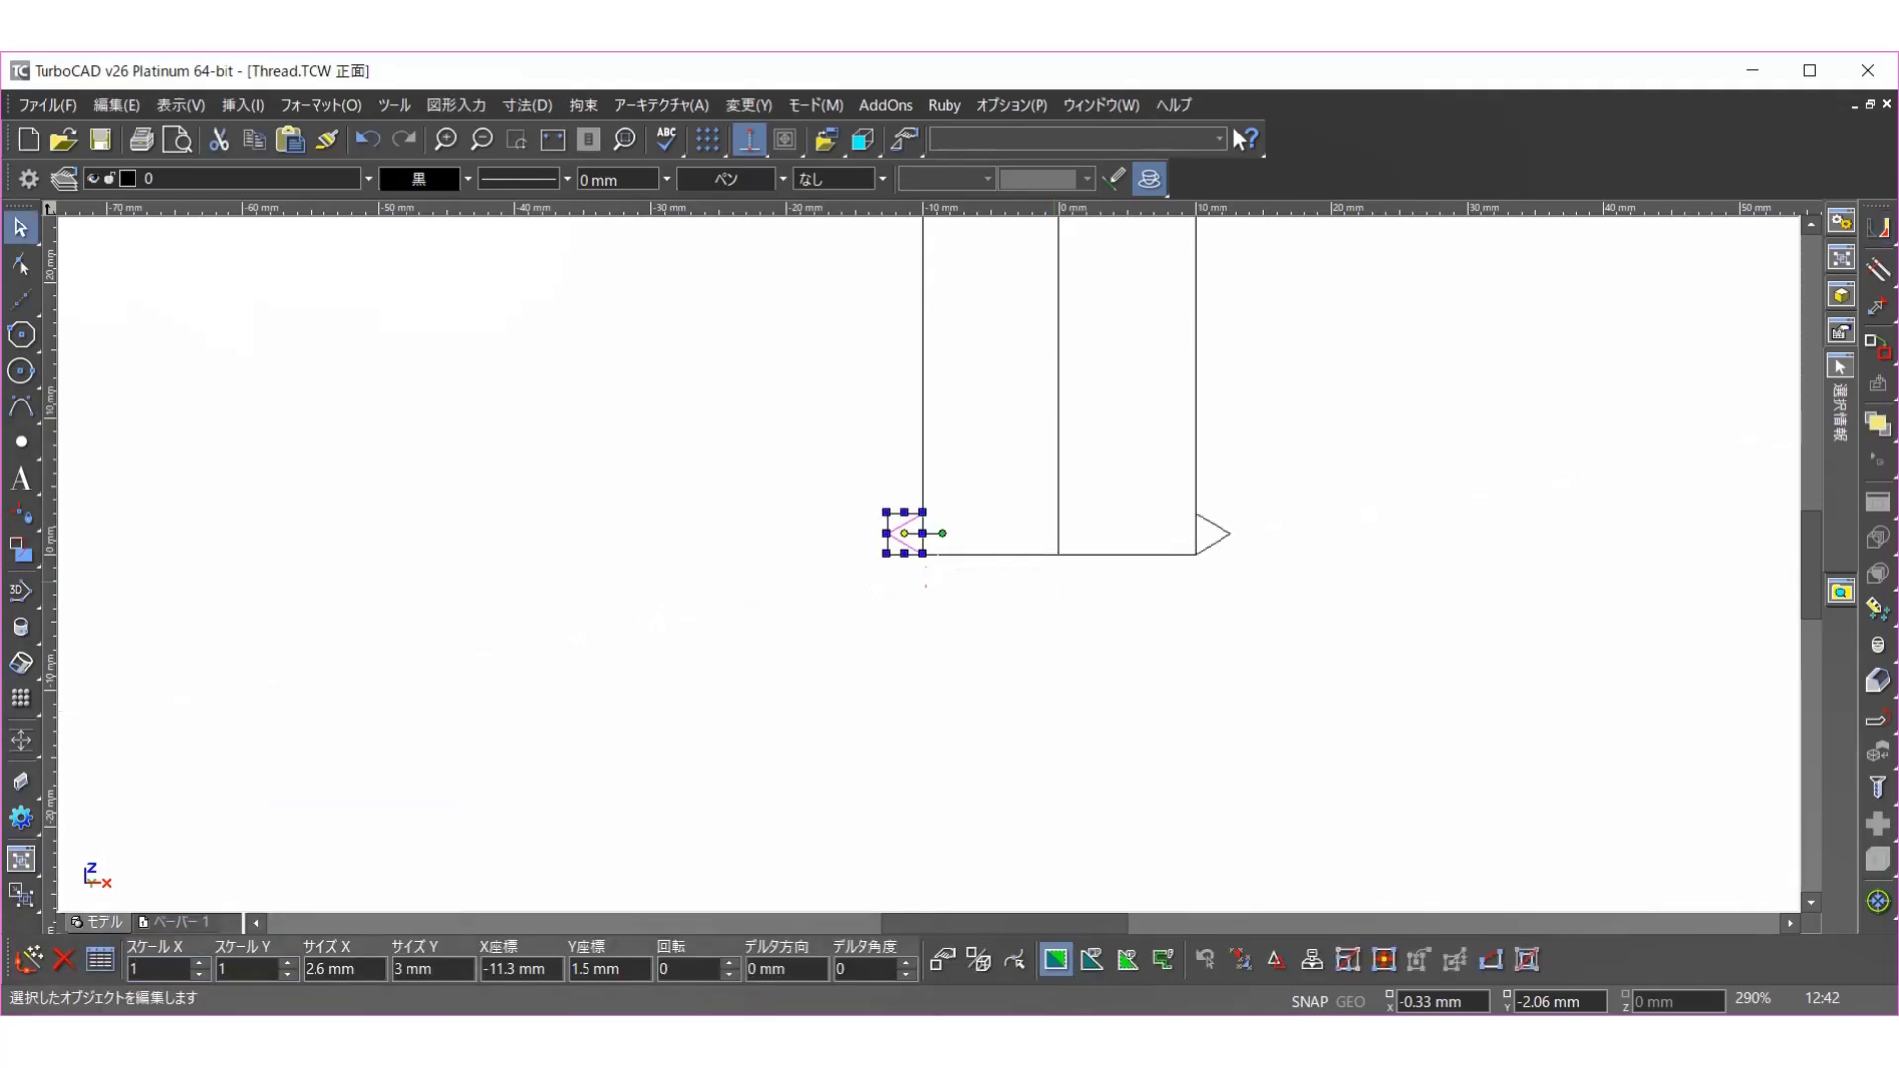
left_click(1031, 589)
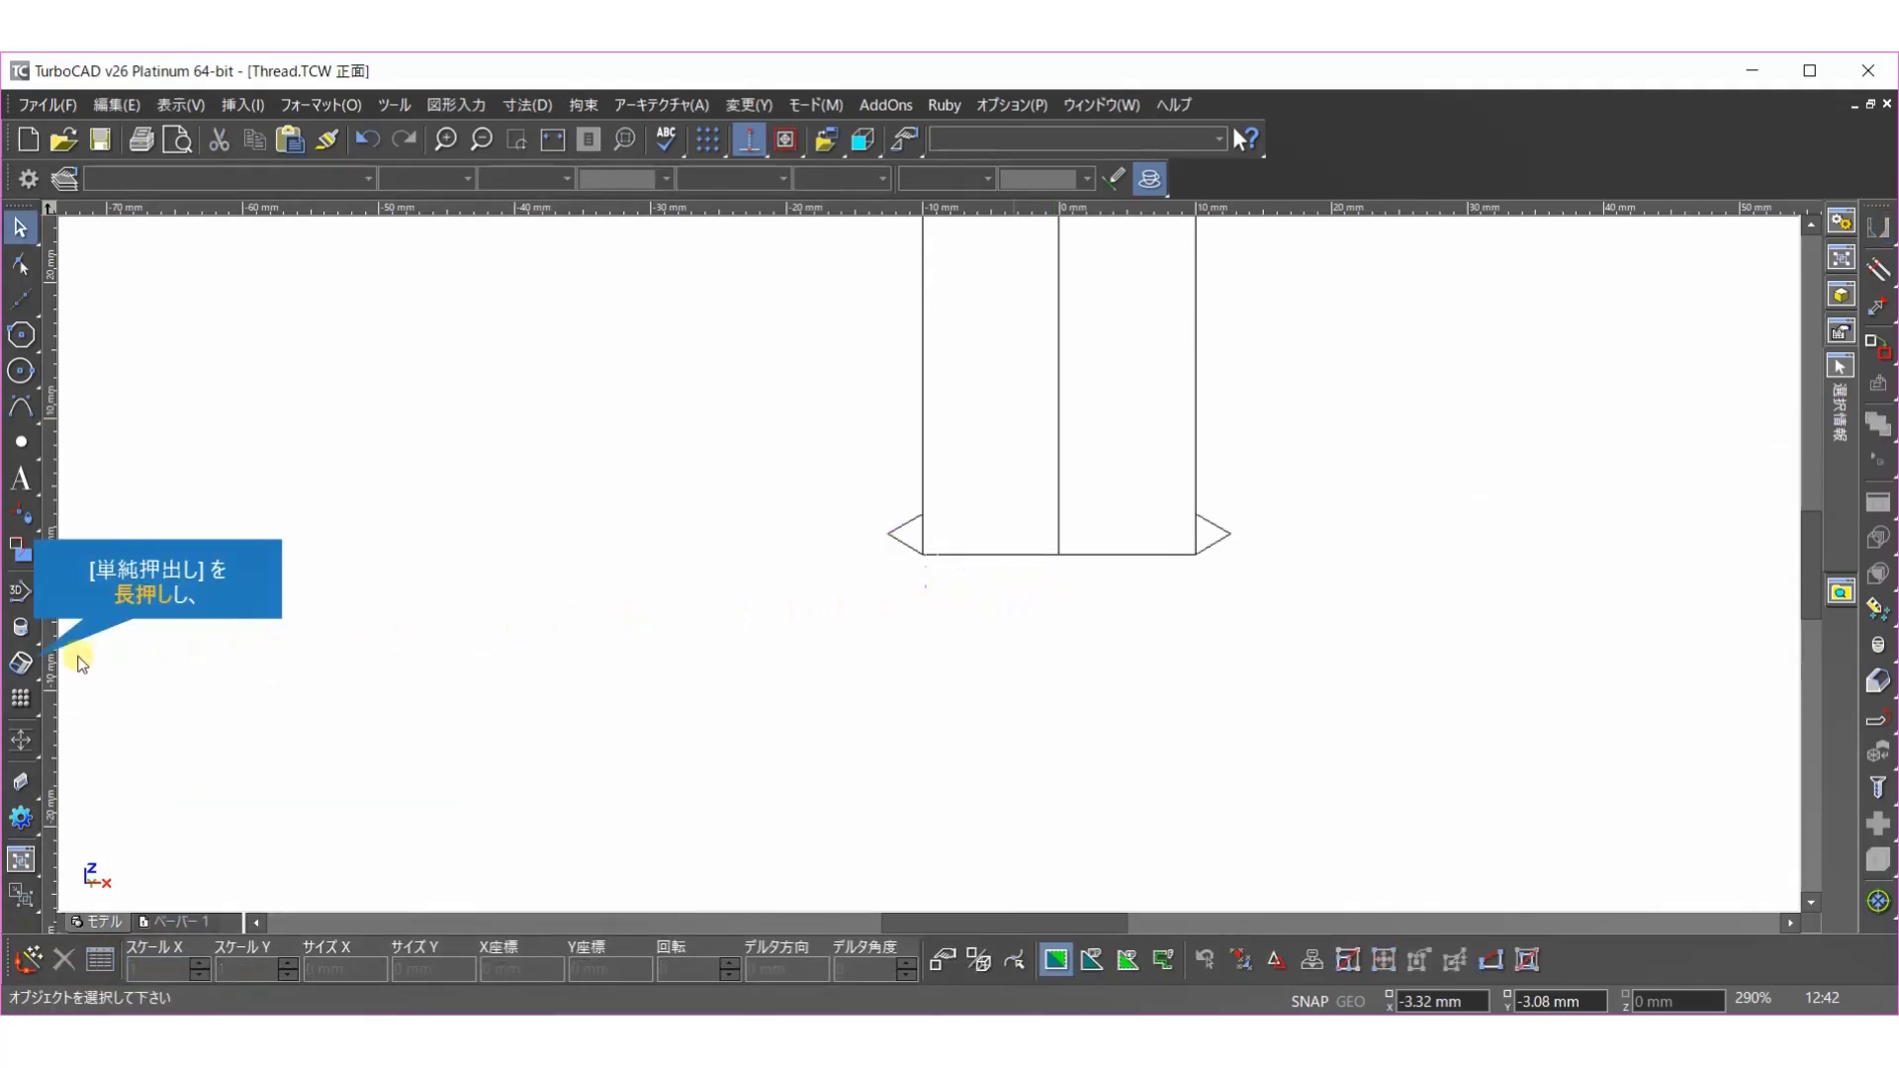
- Revolve the mirrored right triangle around the cylinder's vertical centre axis into a ring
left_click(21, 663)
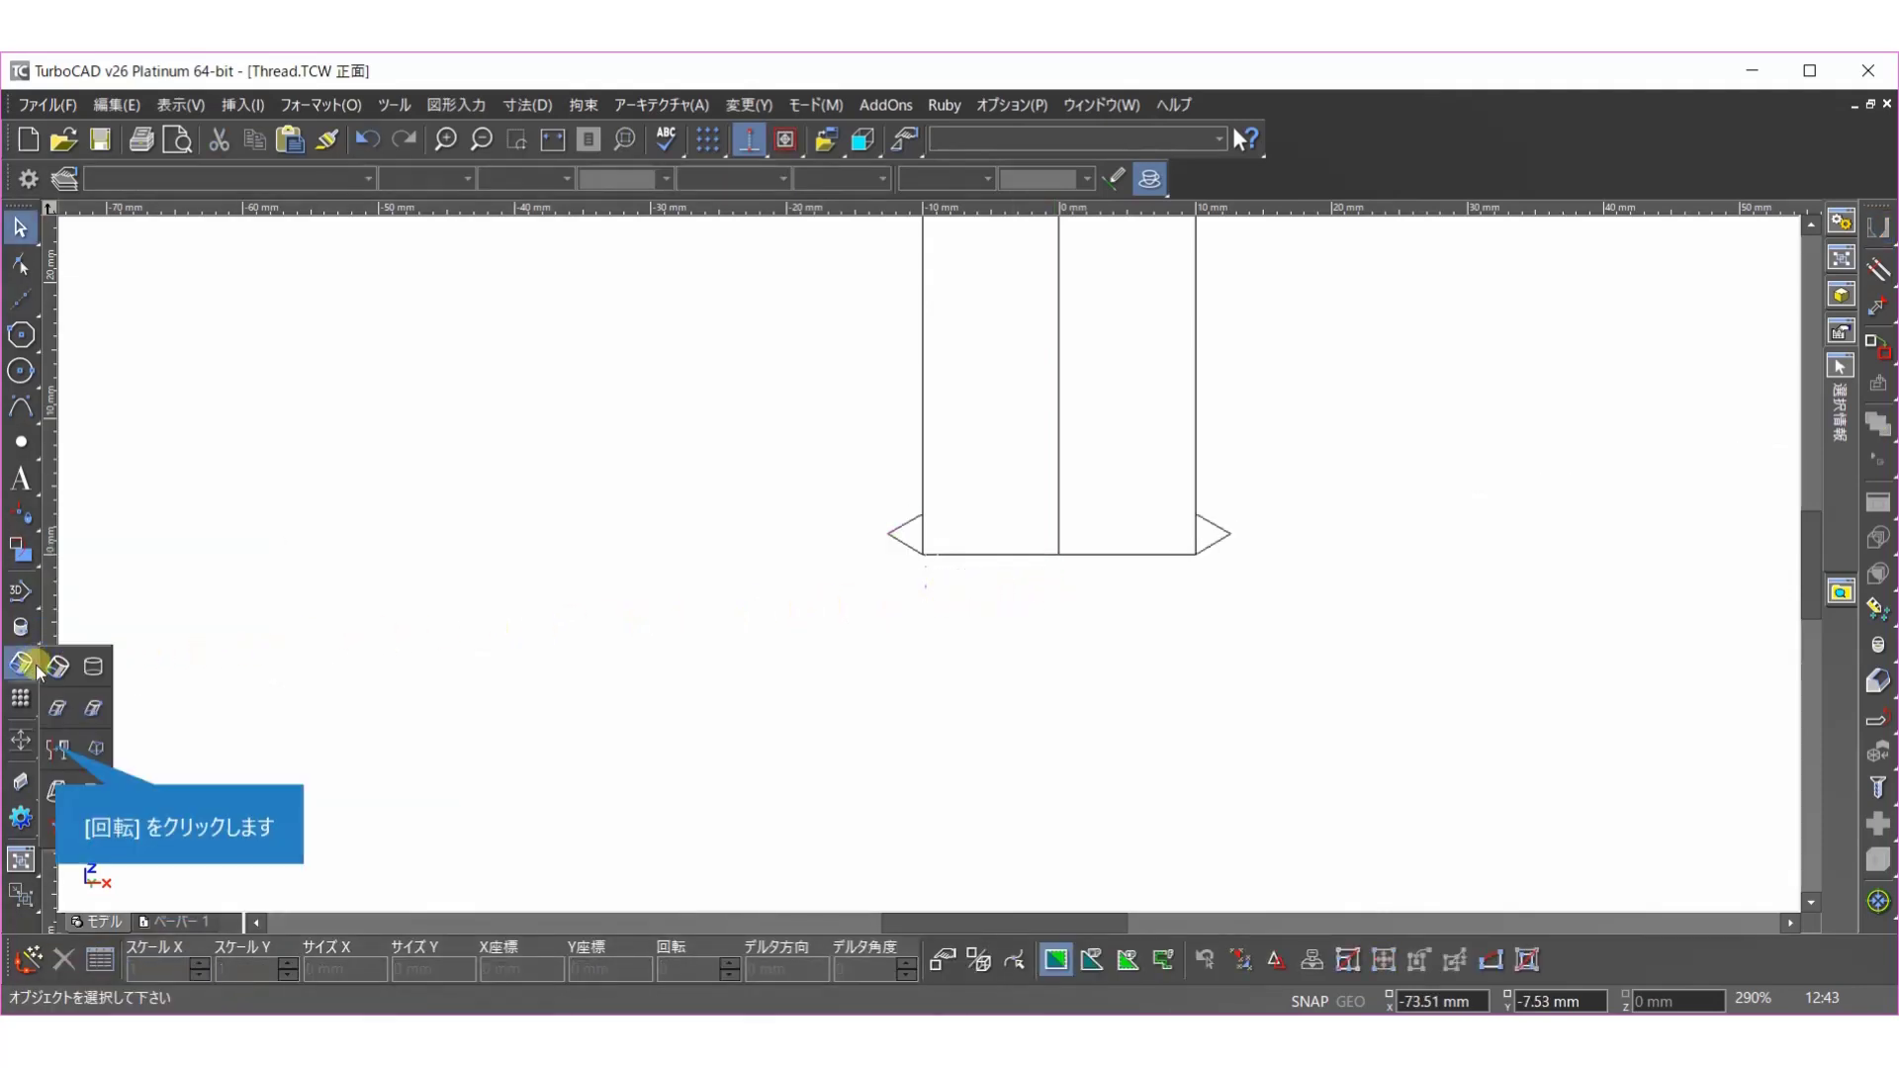
left_click(56, 749)
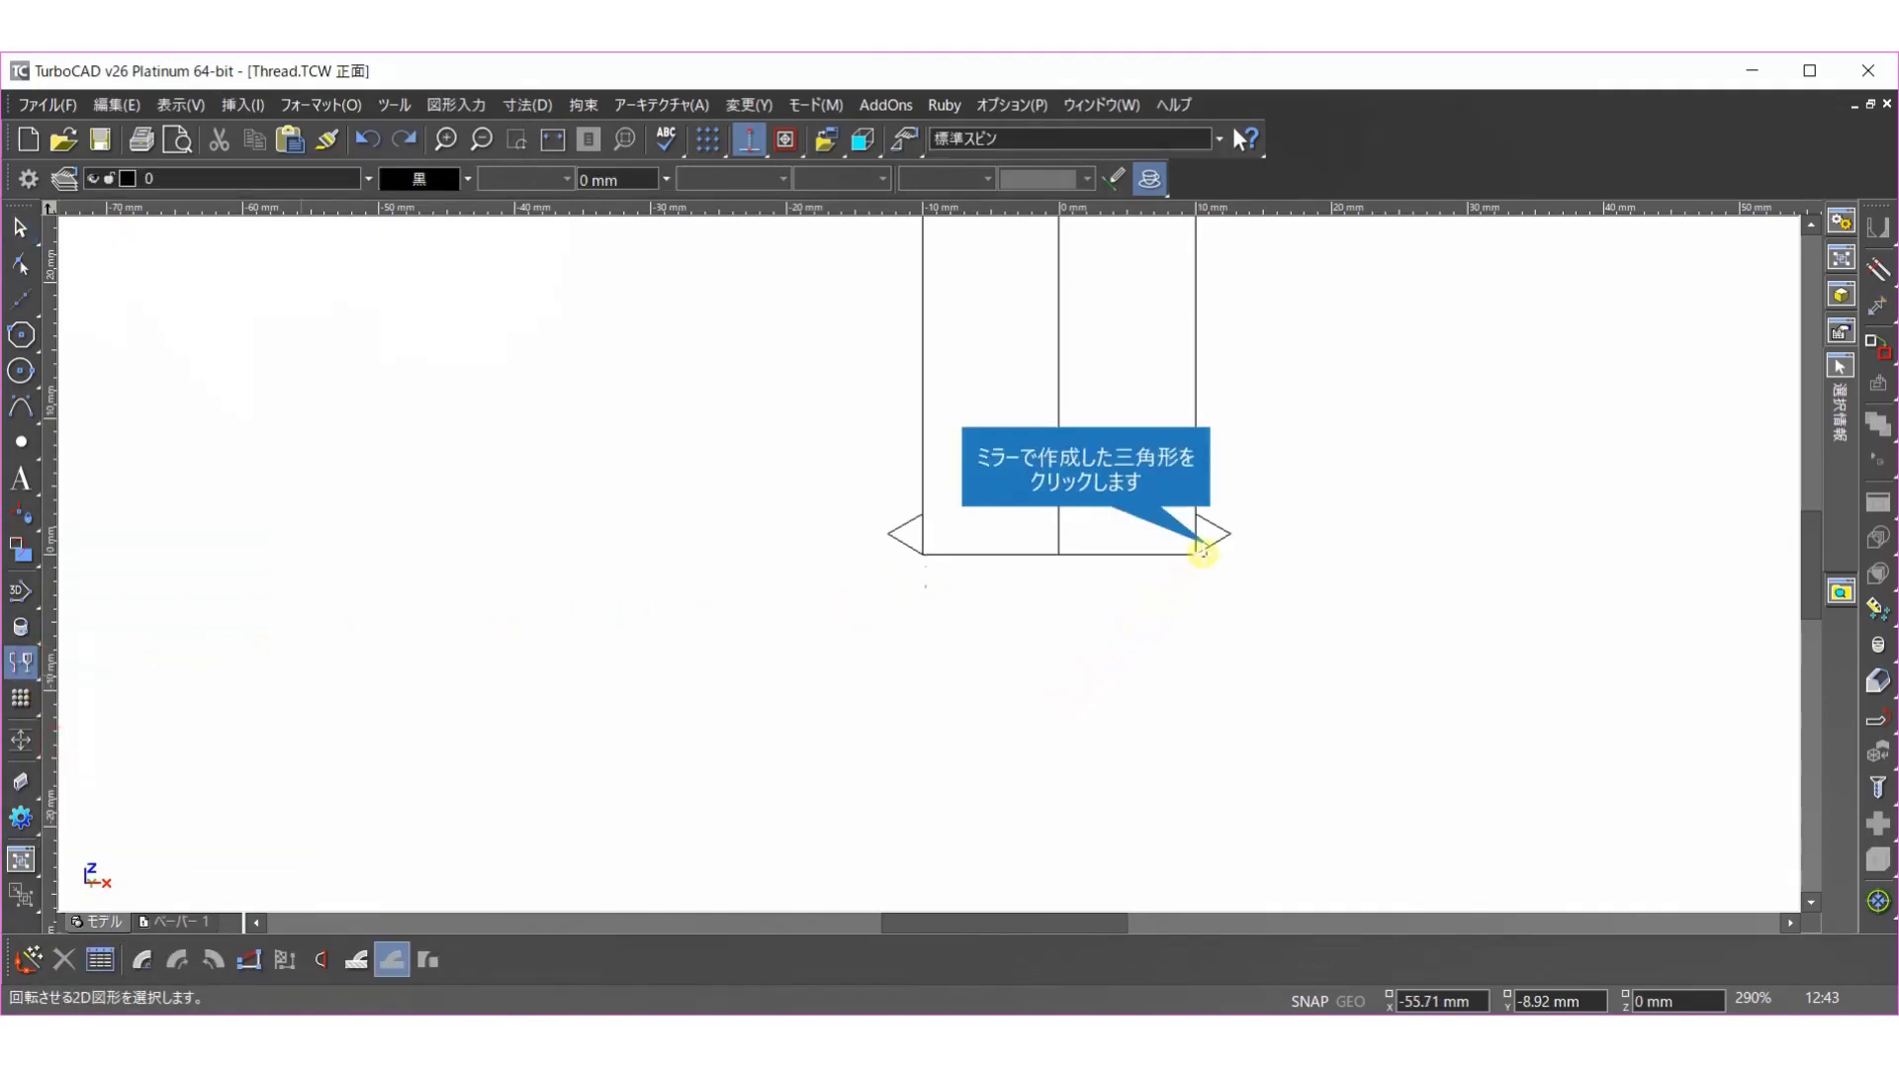
left_click(1206, 545)
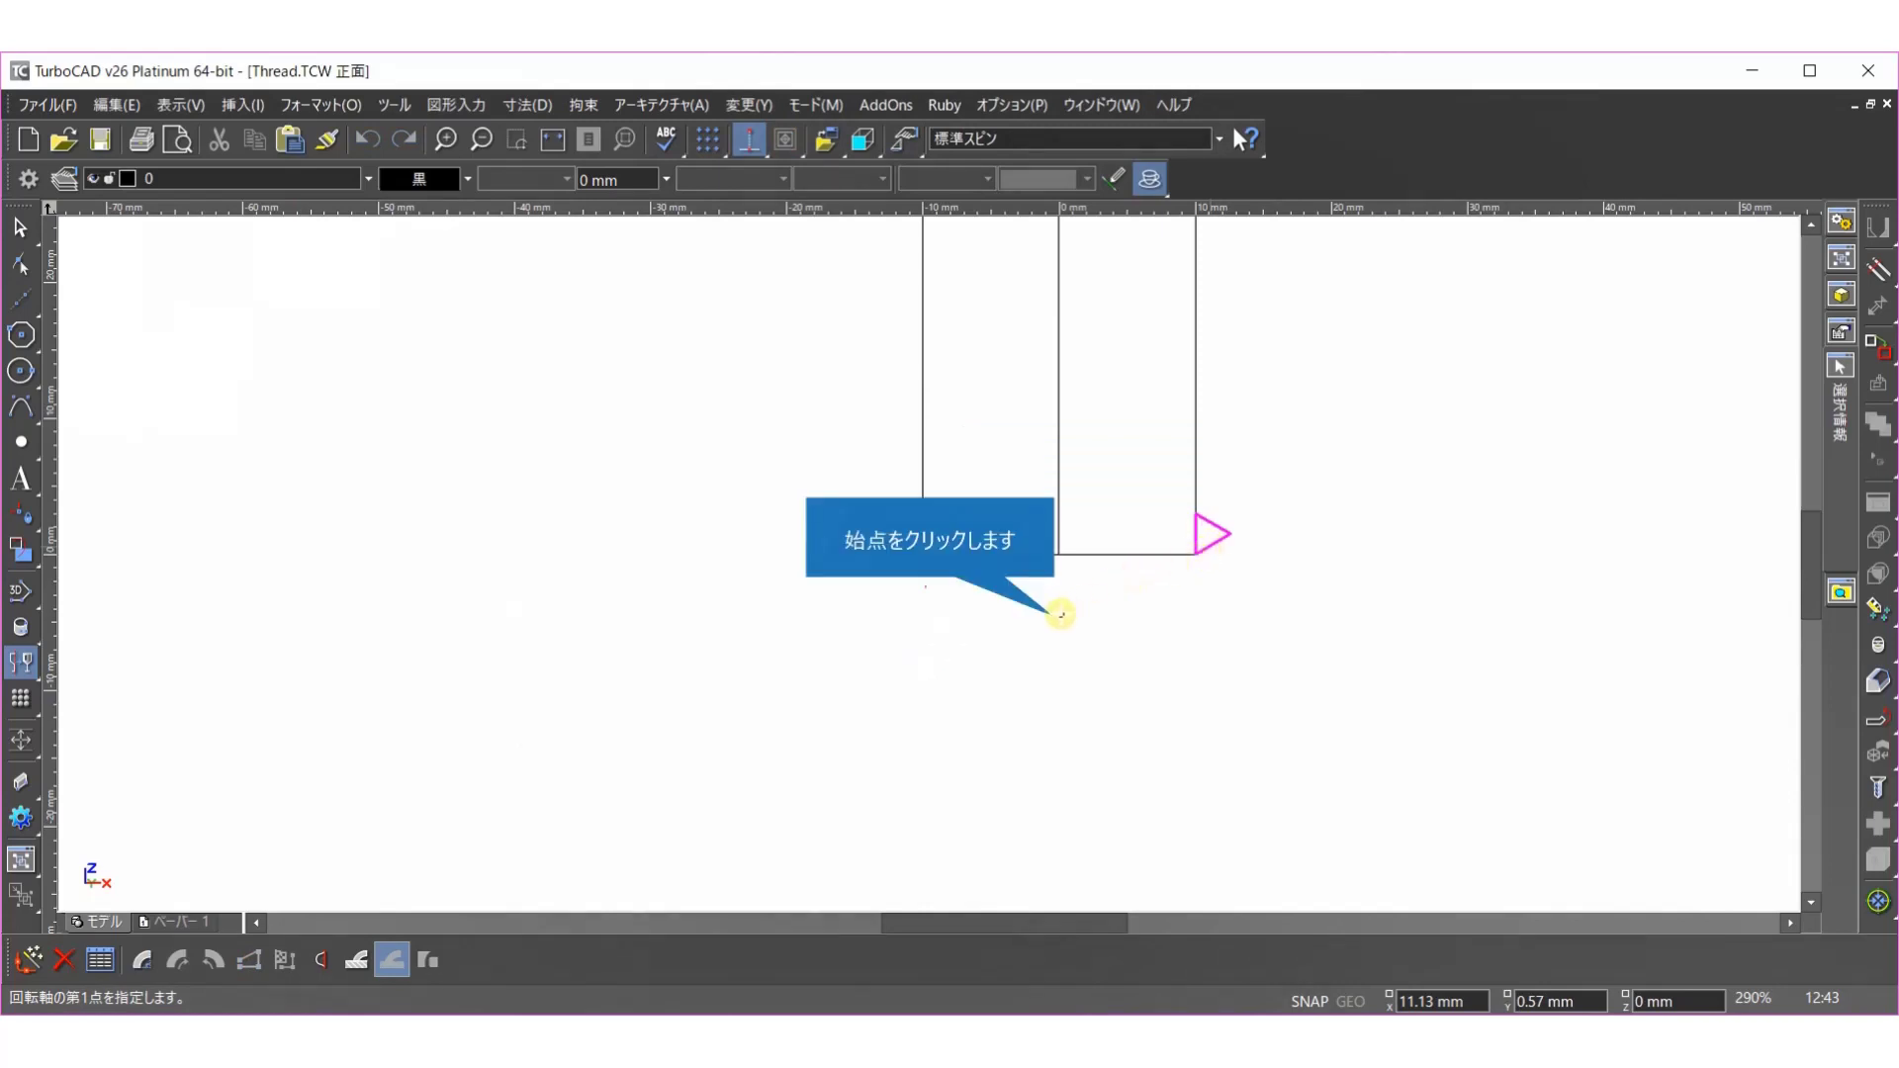
left_click(1059, 619)
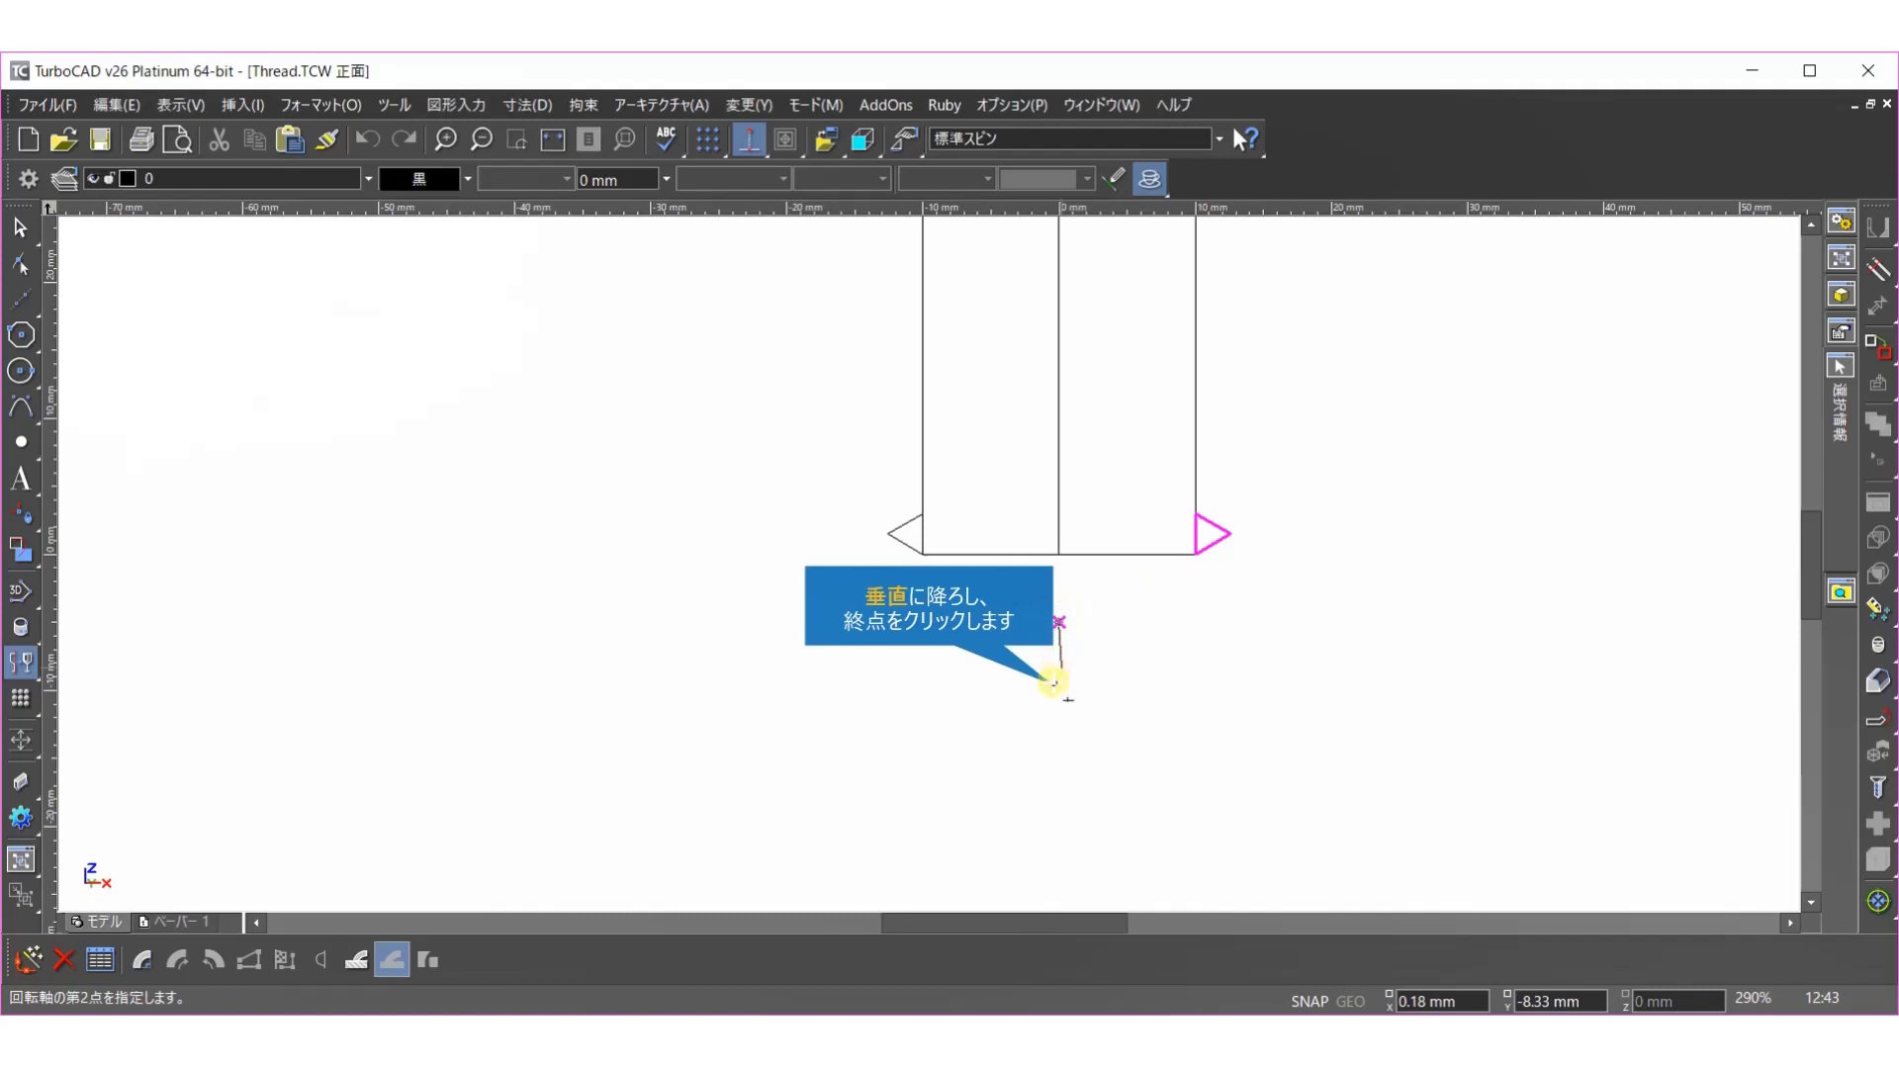
left_click(1054, 682)
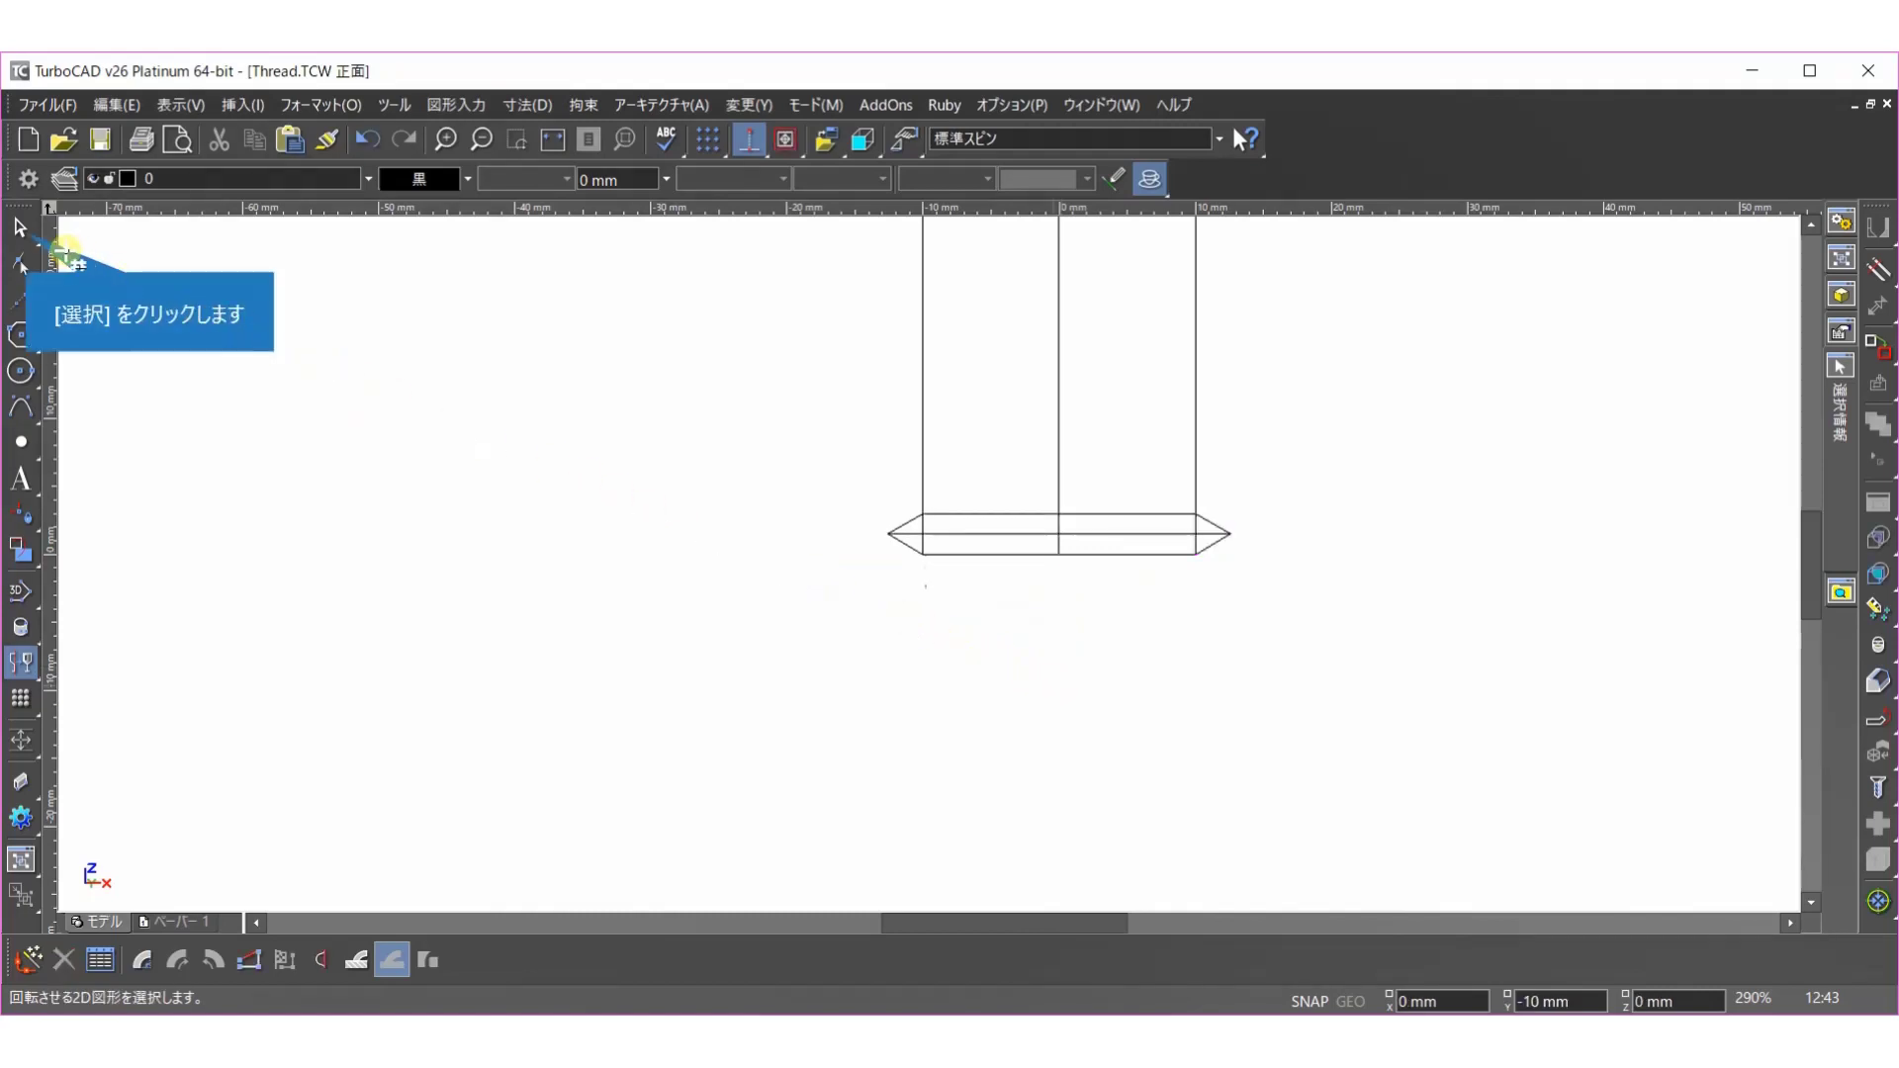
- Select the revolved ring, picking the spin among the overlapping objects
left_click(22, 229)
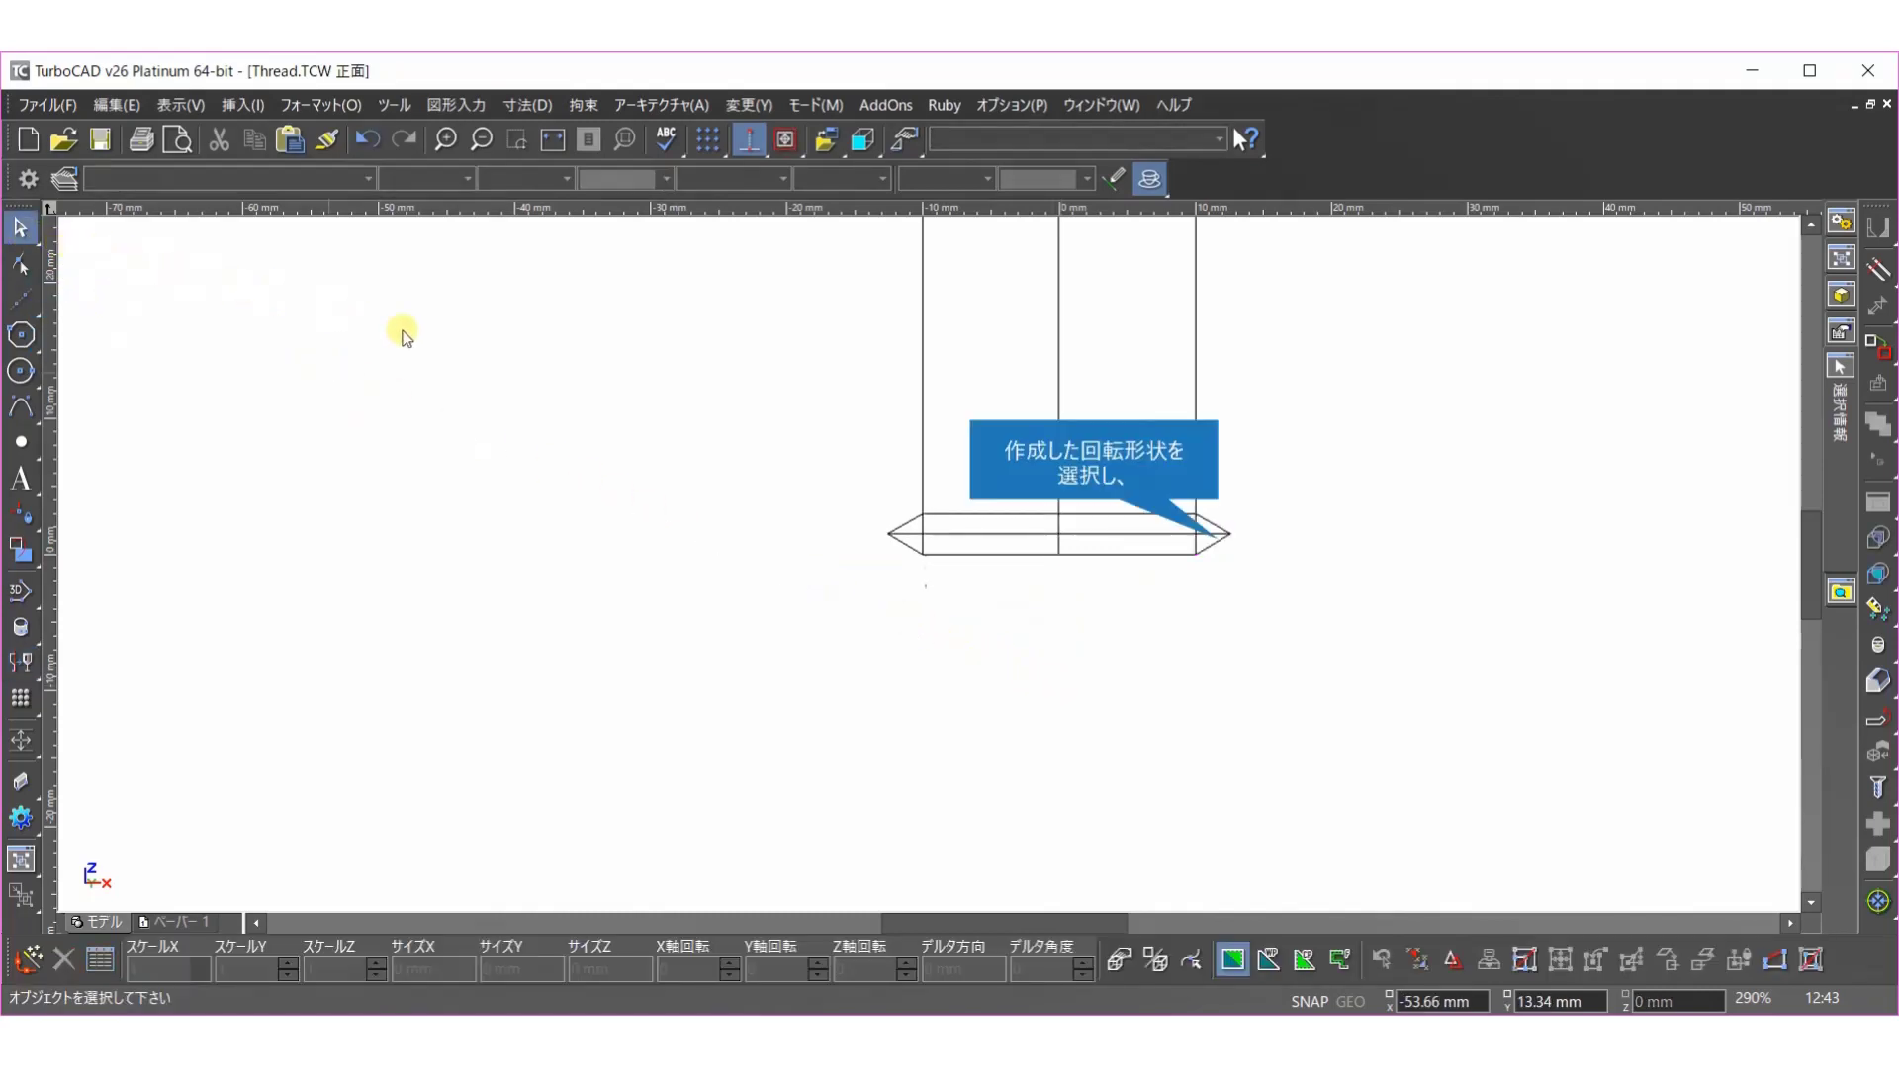
left_click(1219, 542)
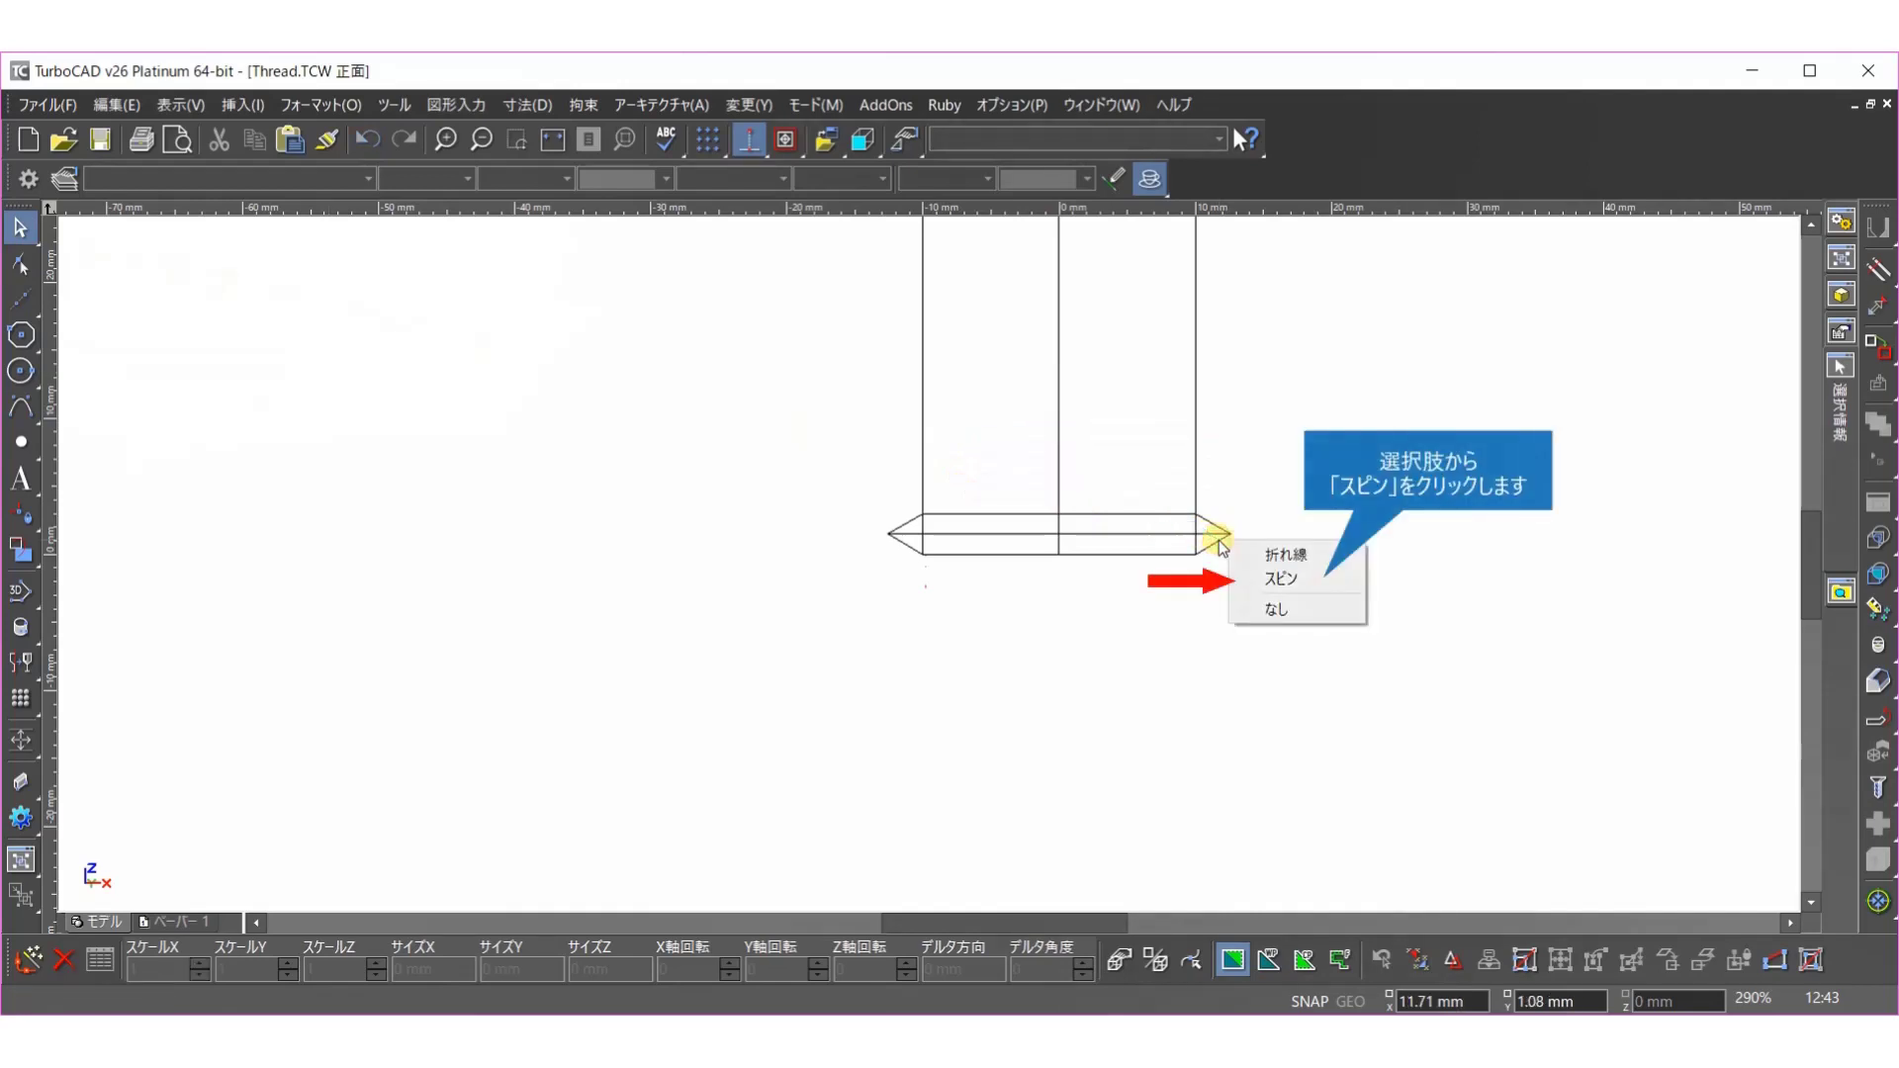
left_click(1251, 580)
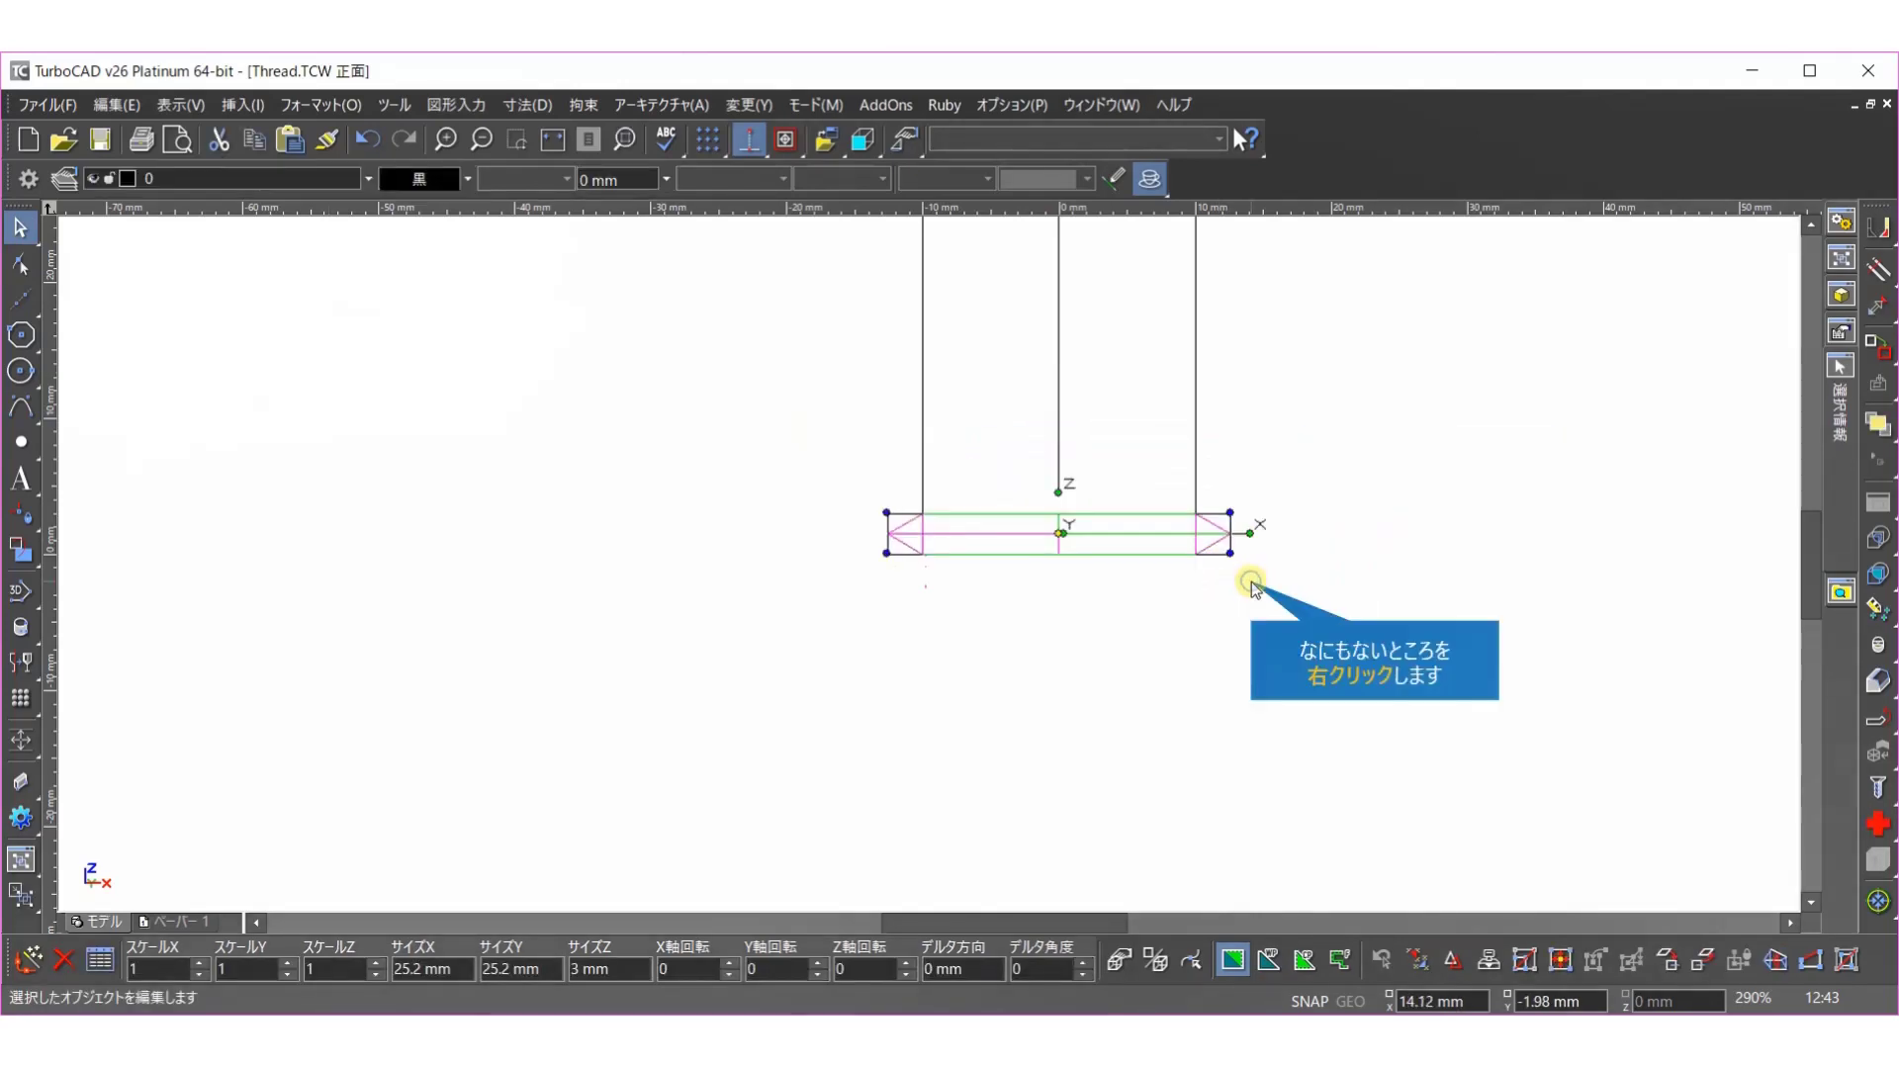
- Set the spin's pen colour to blue in its properties
right_click(1252, 587)
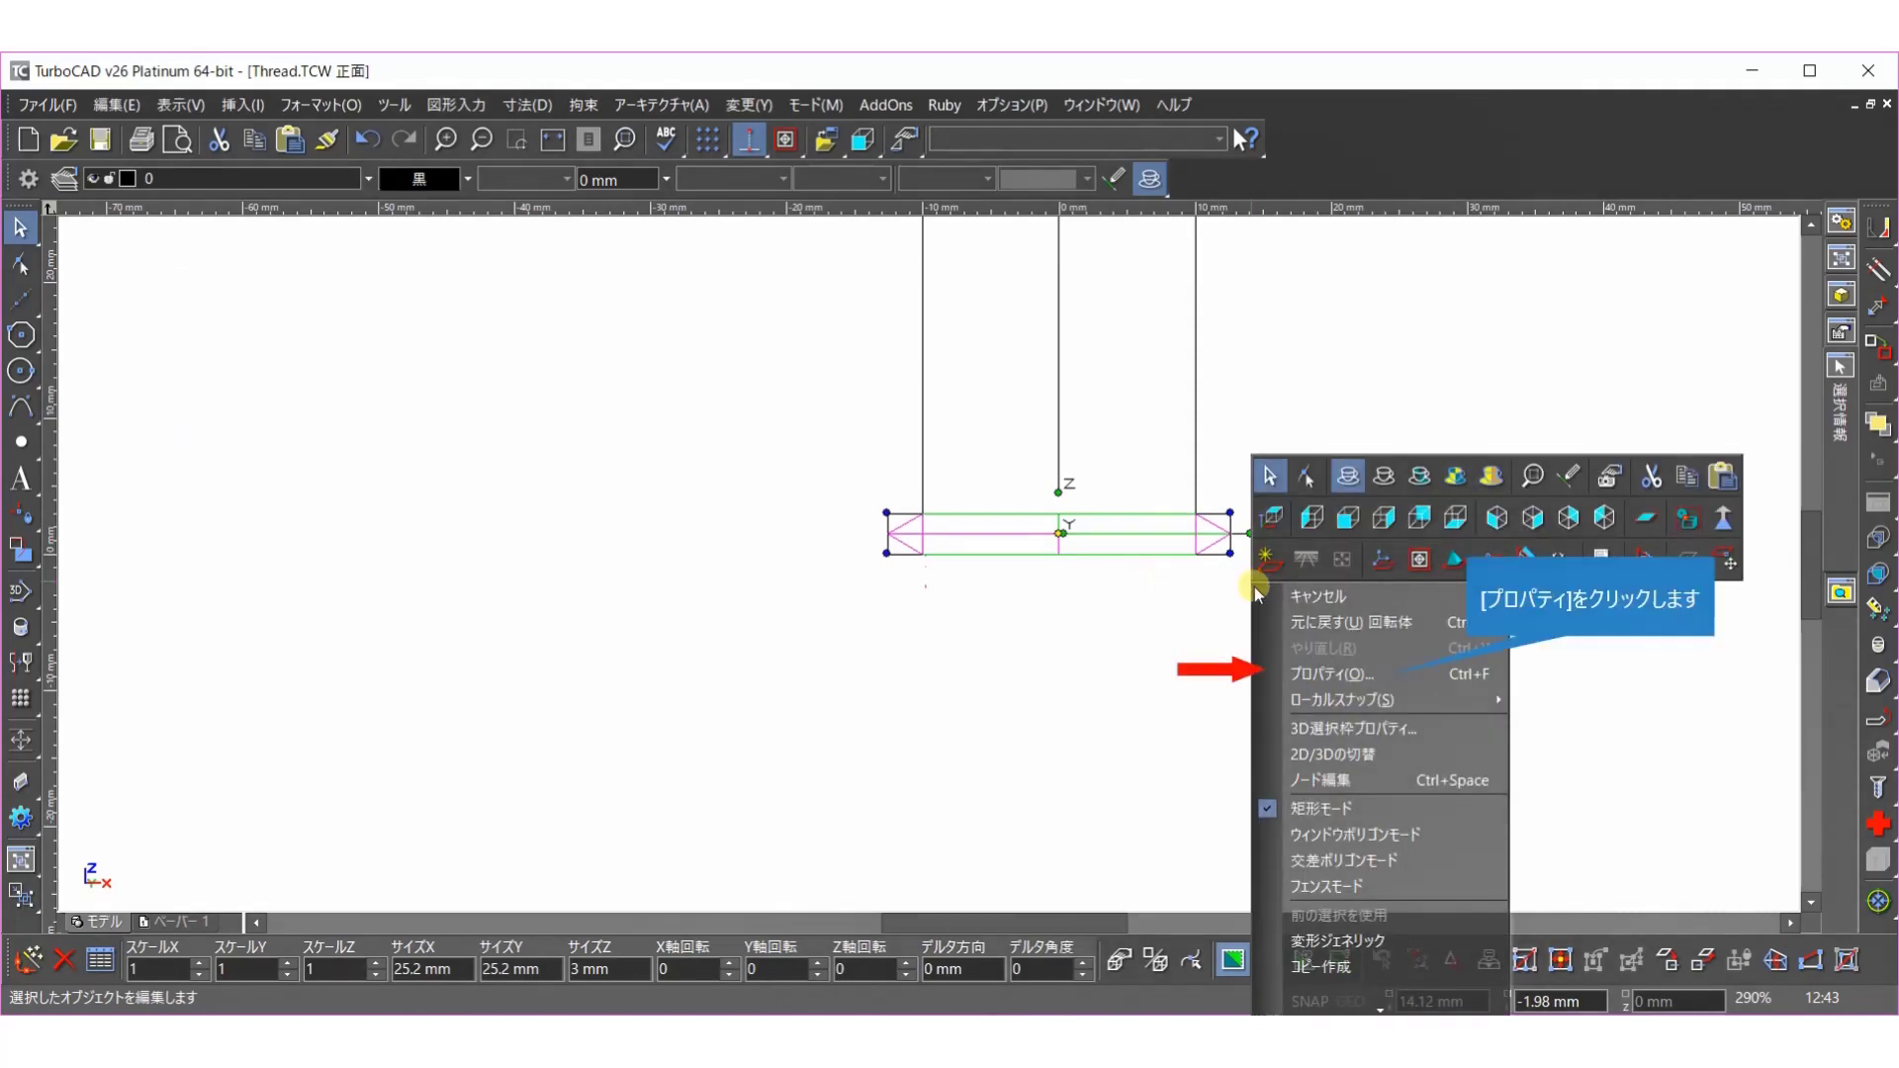
left_click(1301, 673)
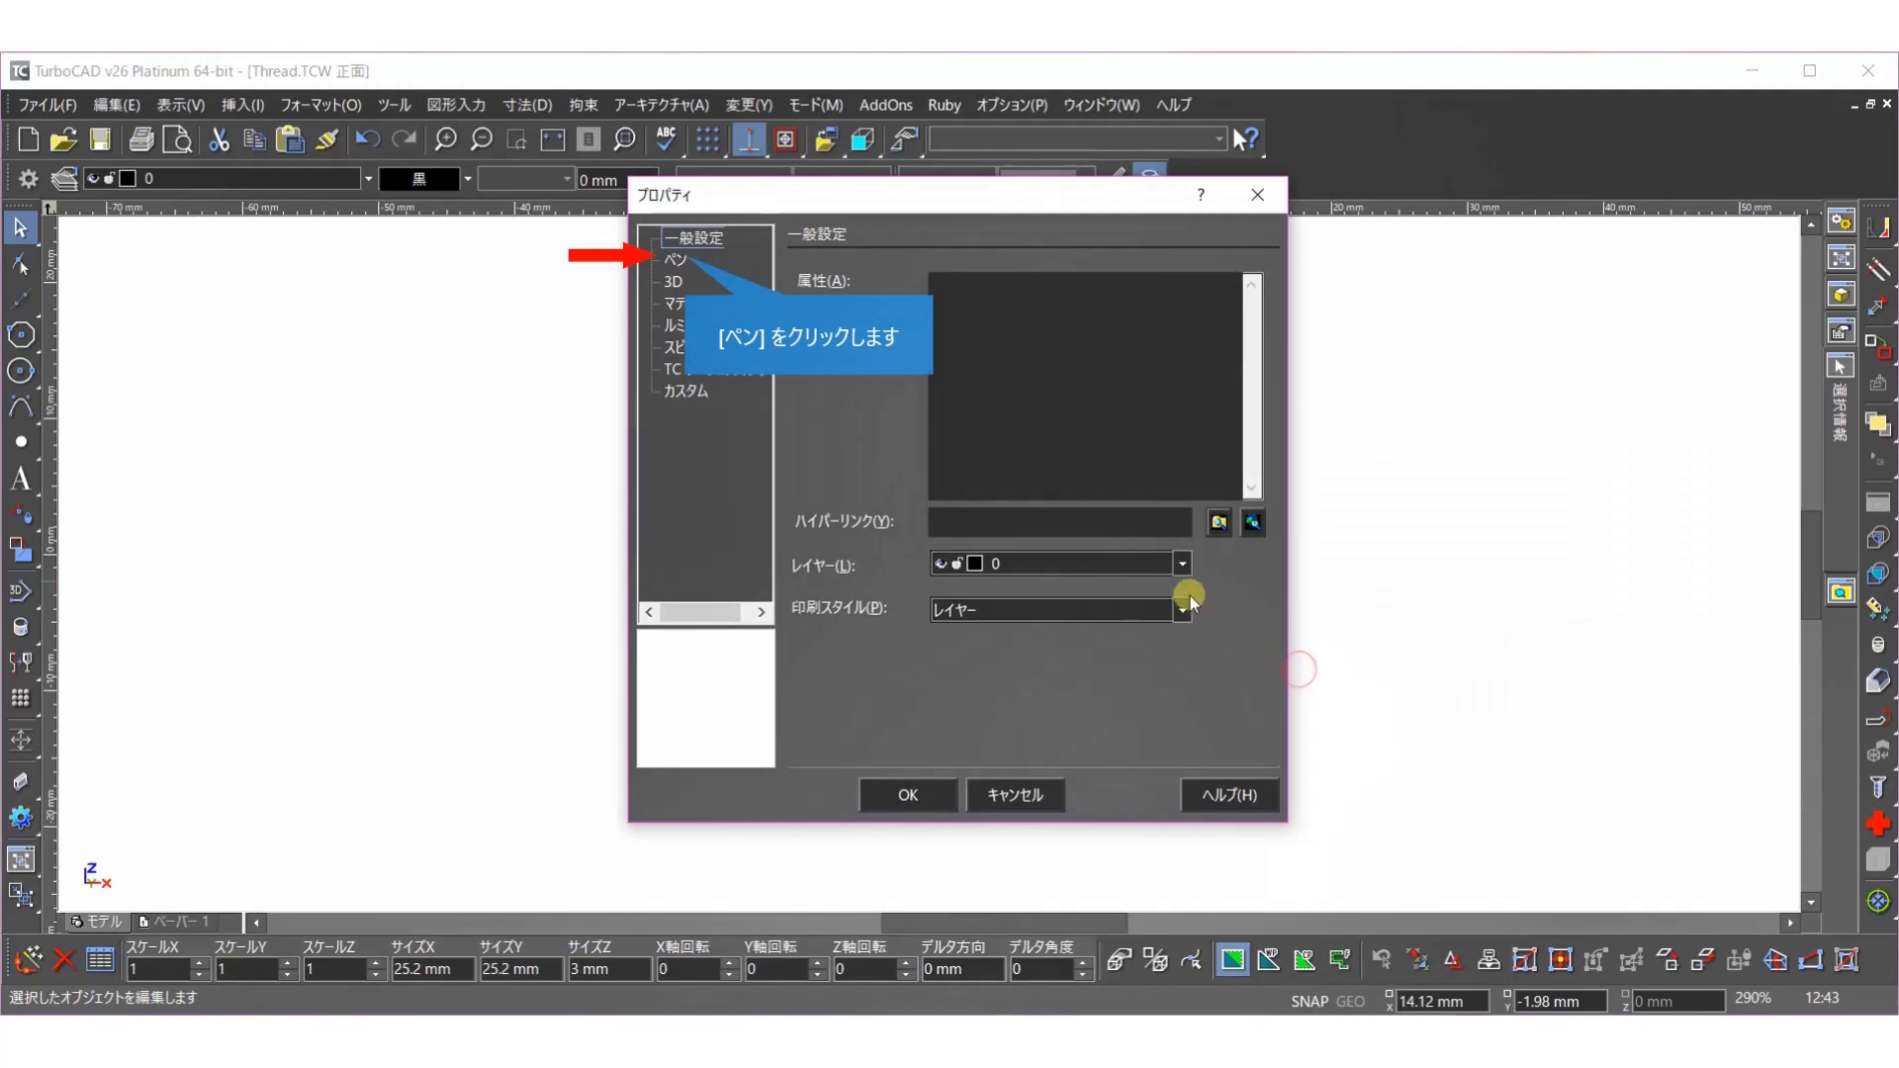
left_click(681, 260)
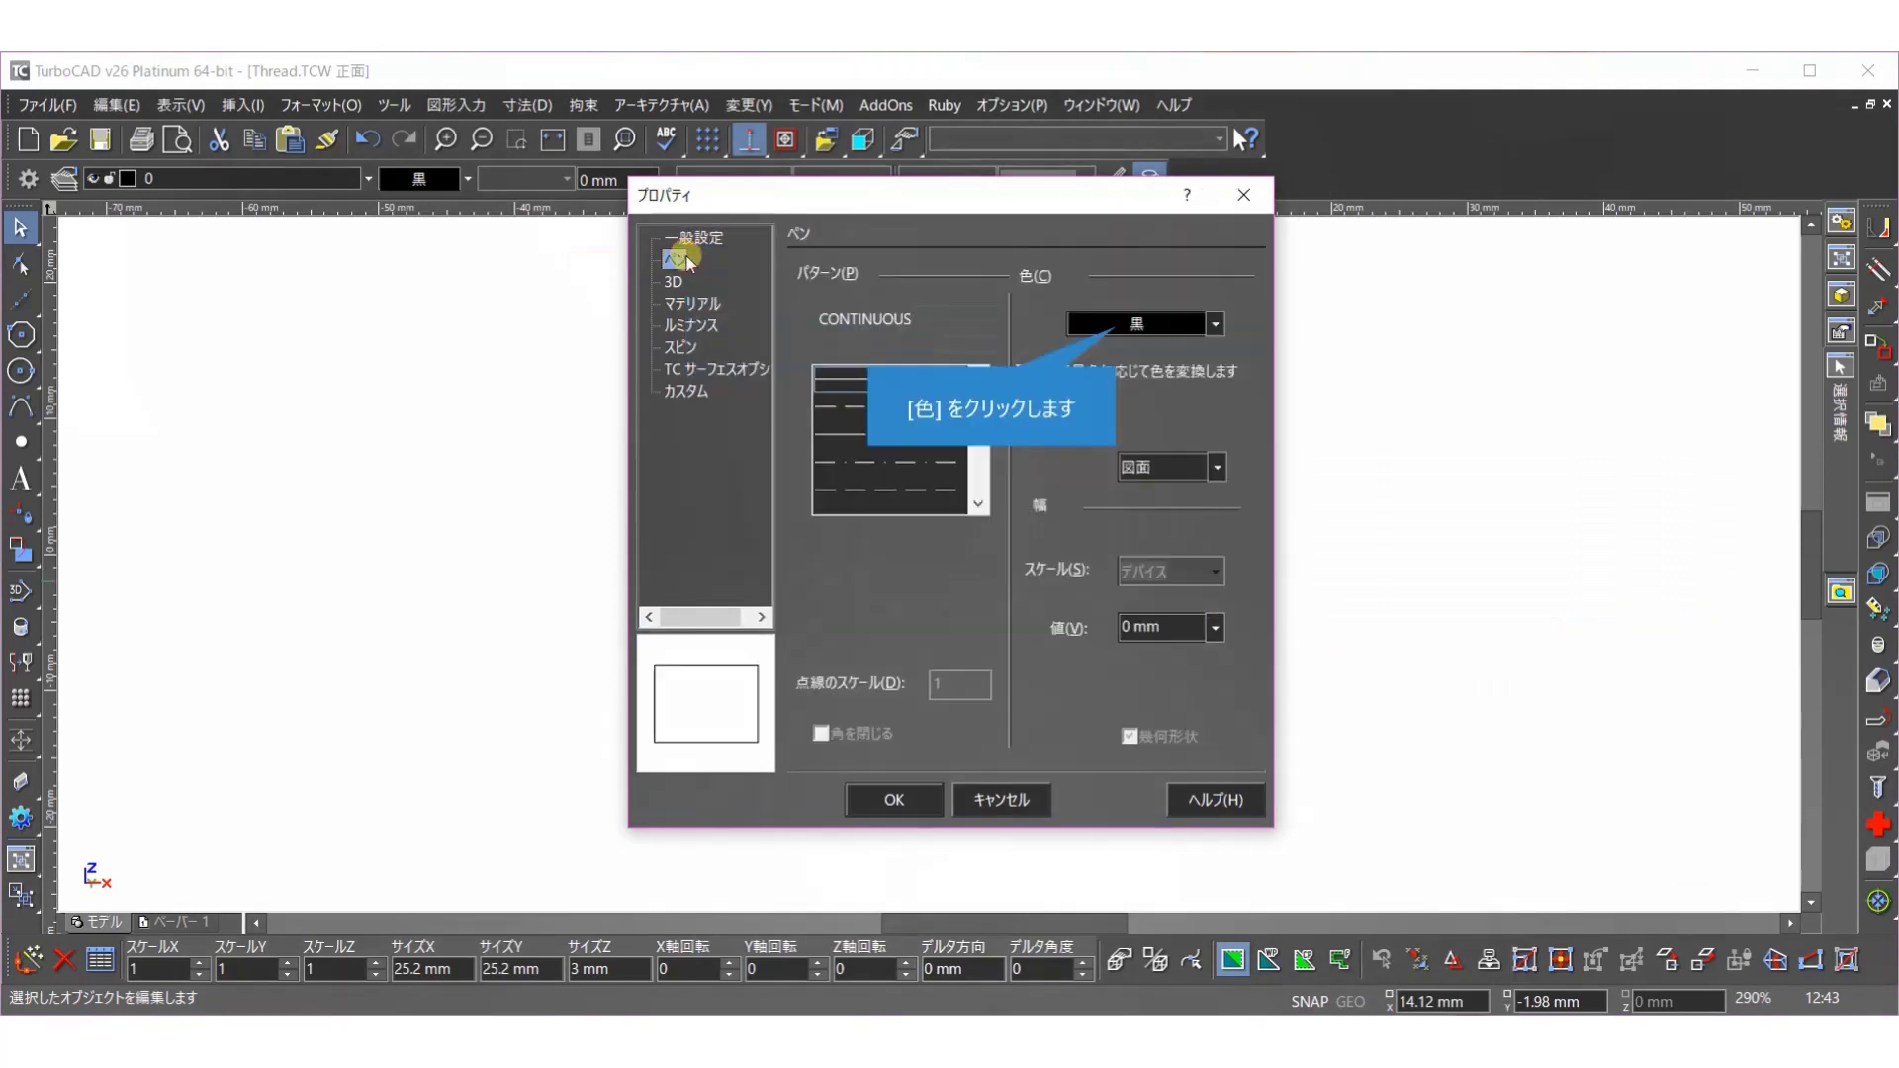
left_click(1088, 324)
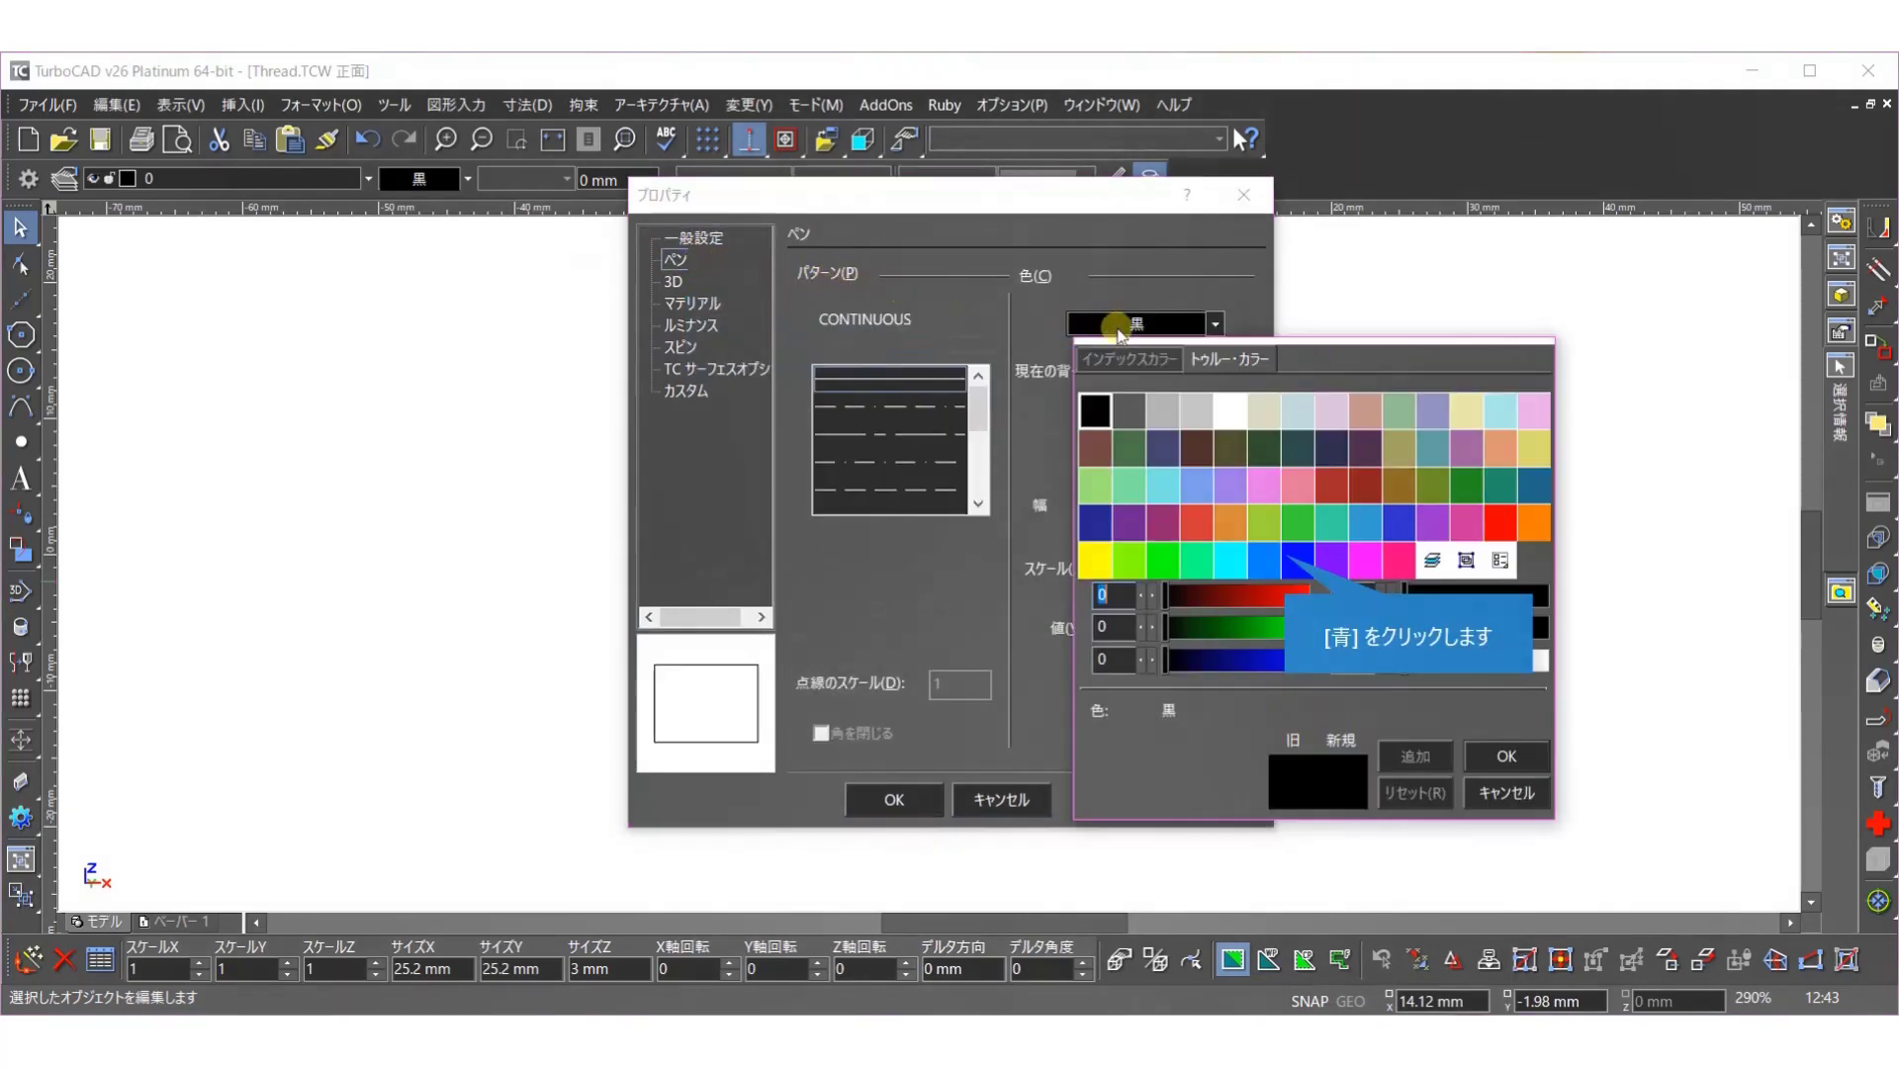
left_click(1272, 546)
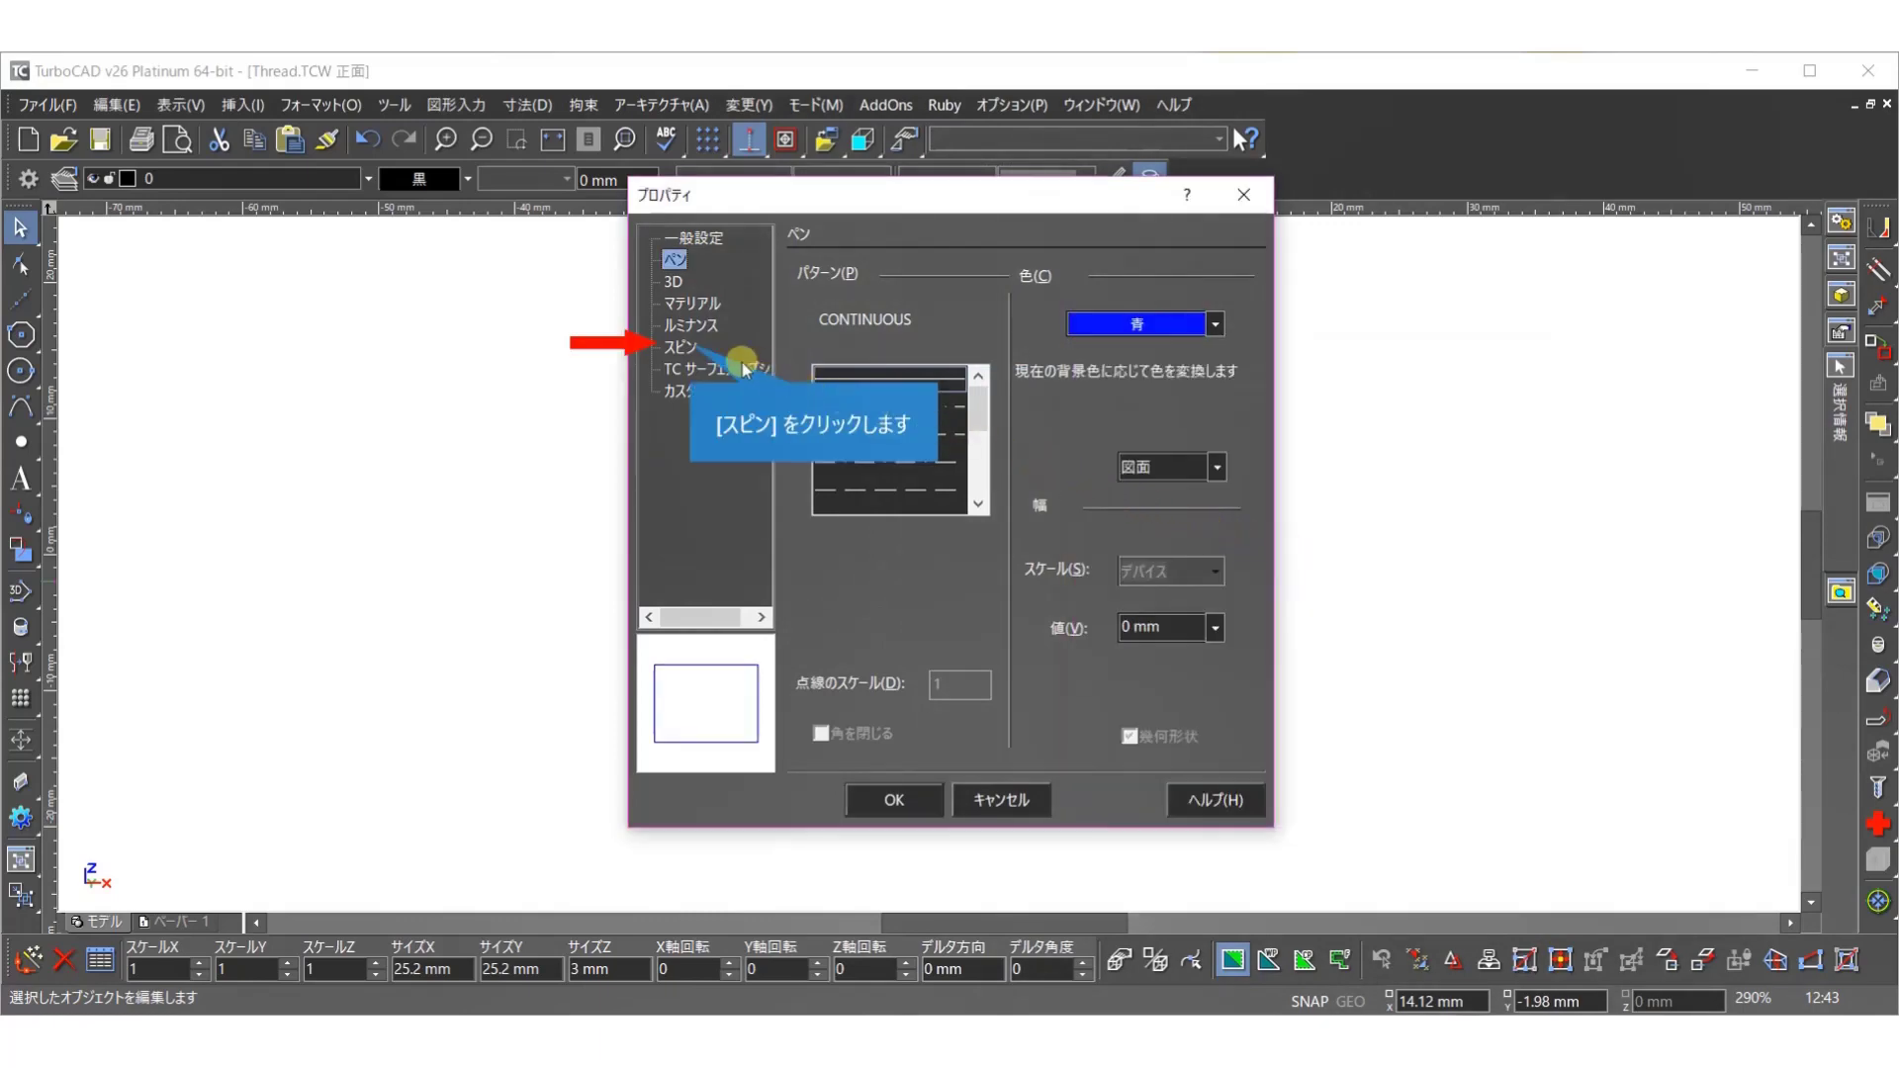
- Give the spin a helix pitch of -7 and 10 turns, apply, then deselect
left_click(689, 348)
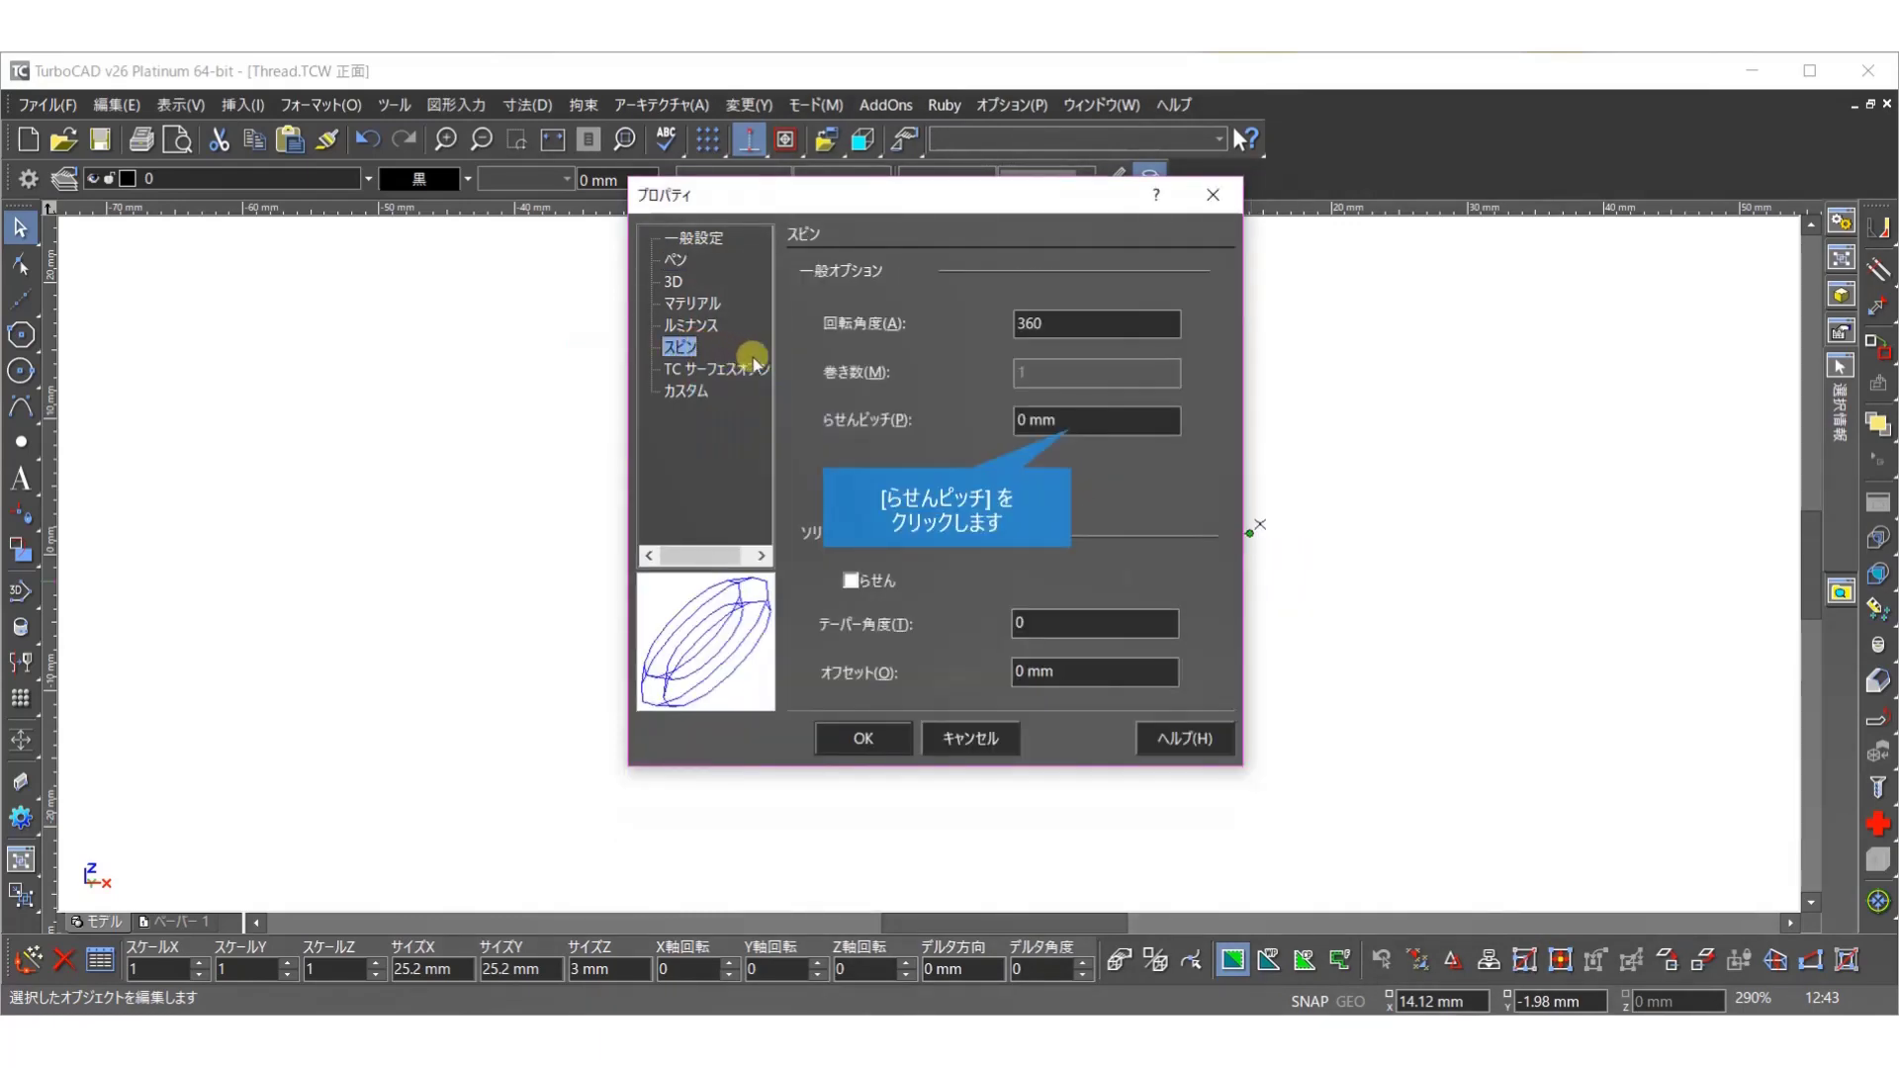
left_click_drag(1037, 424, 1073, 433)
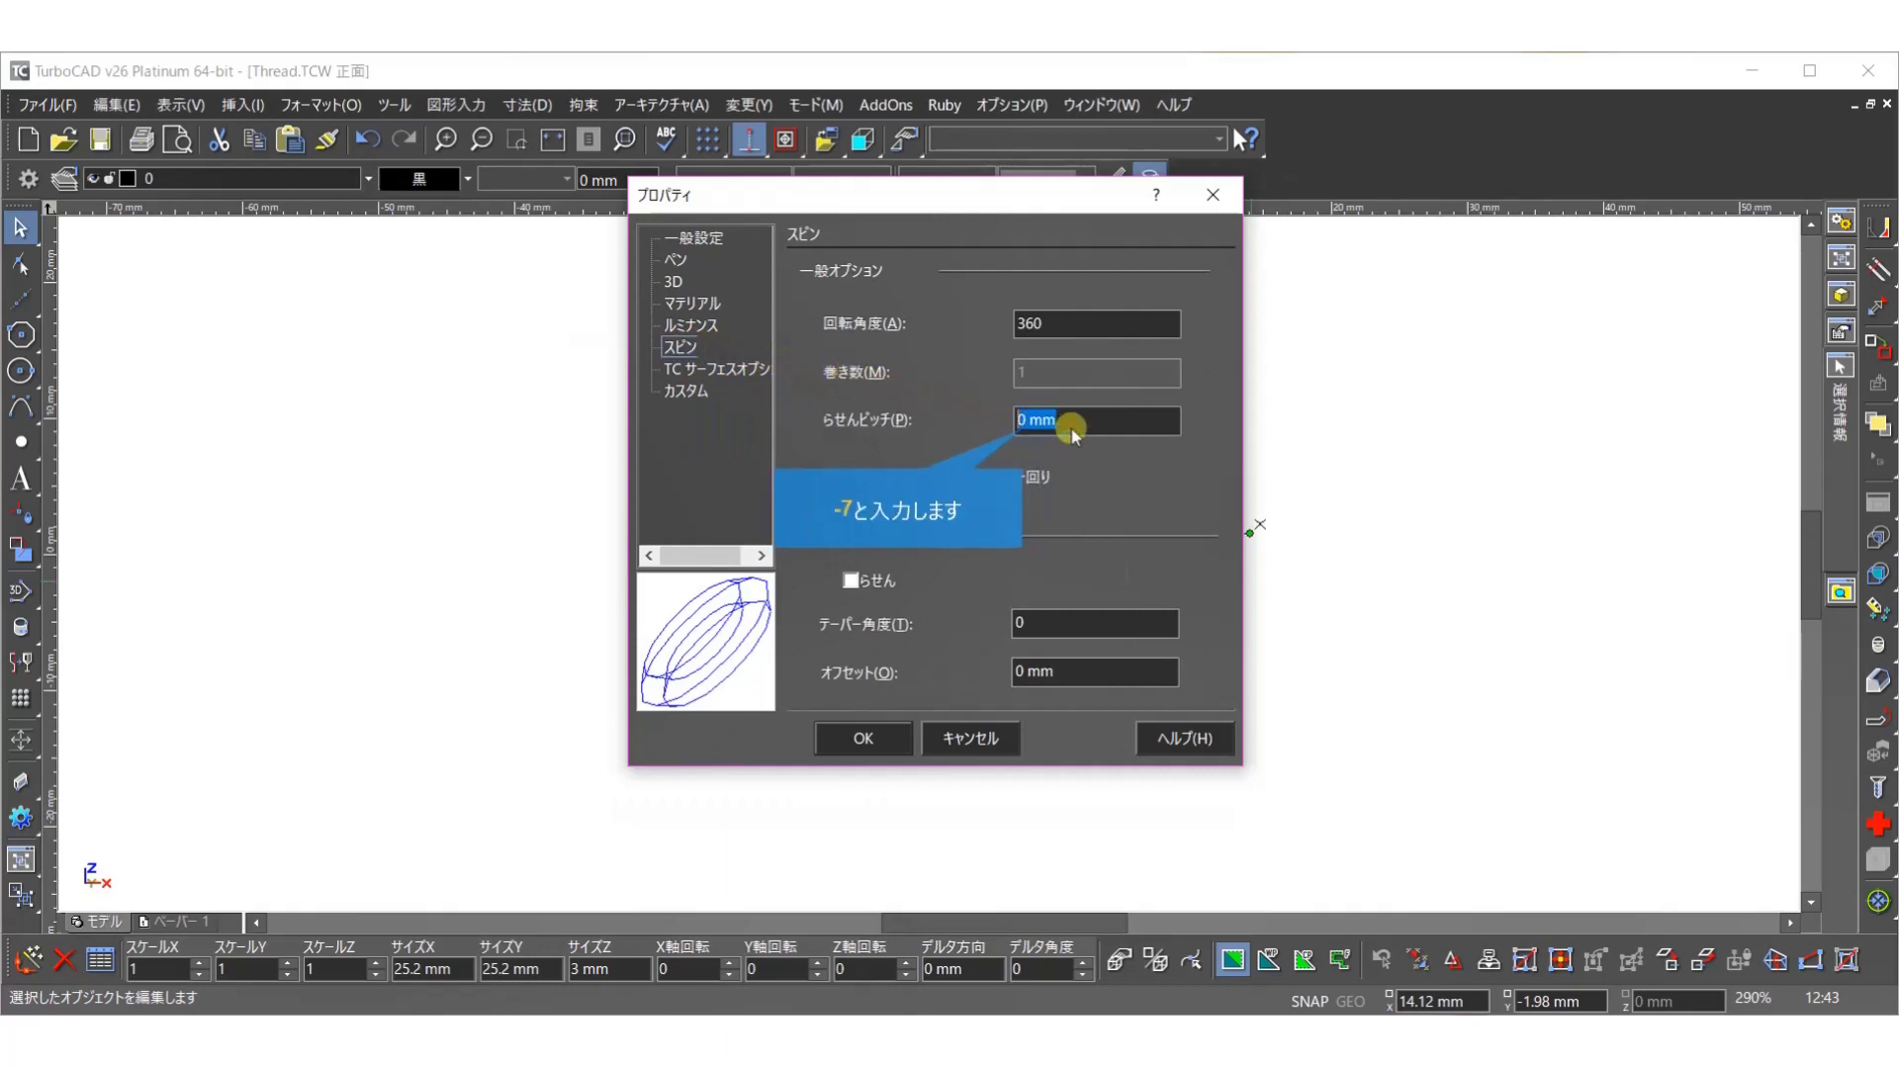
type("-7")
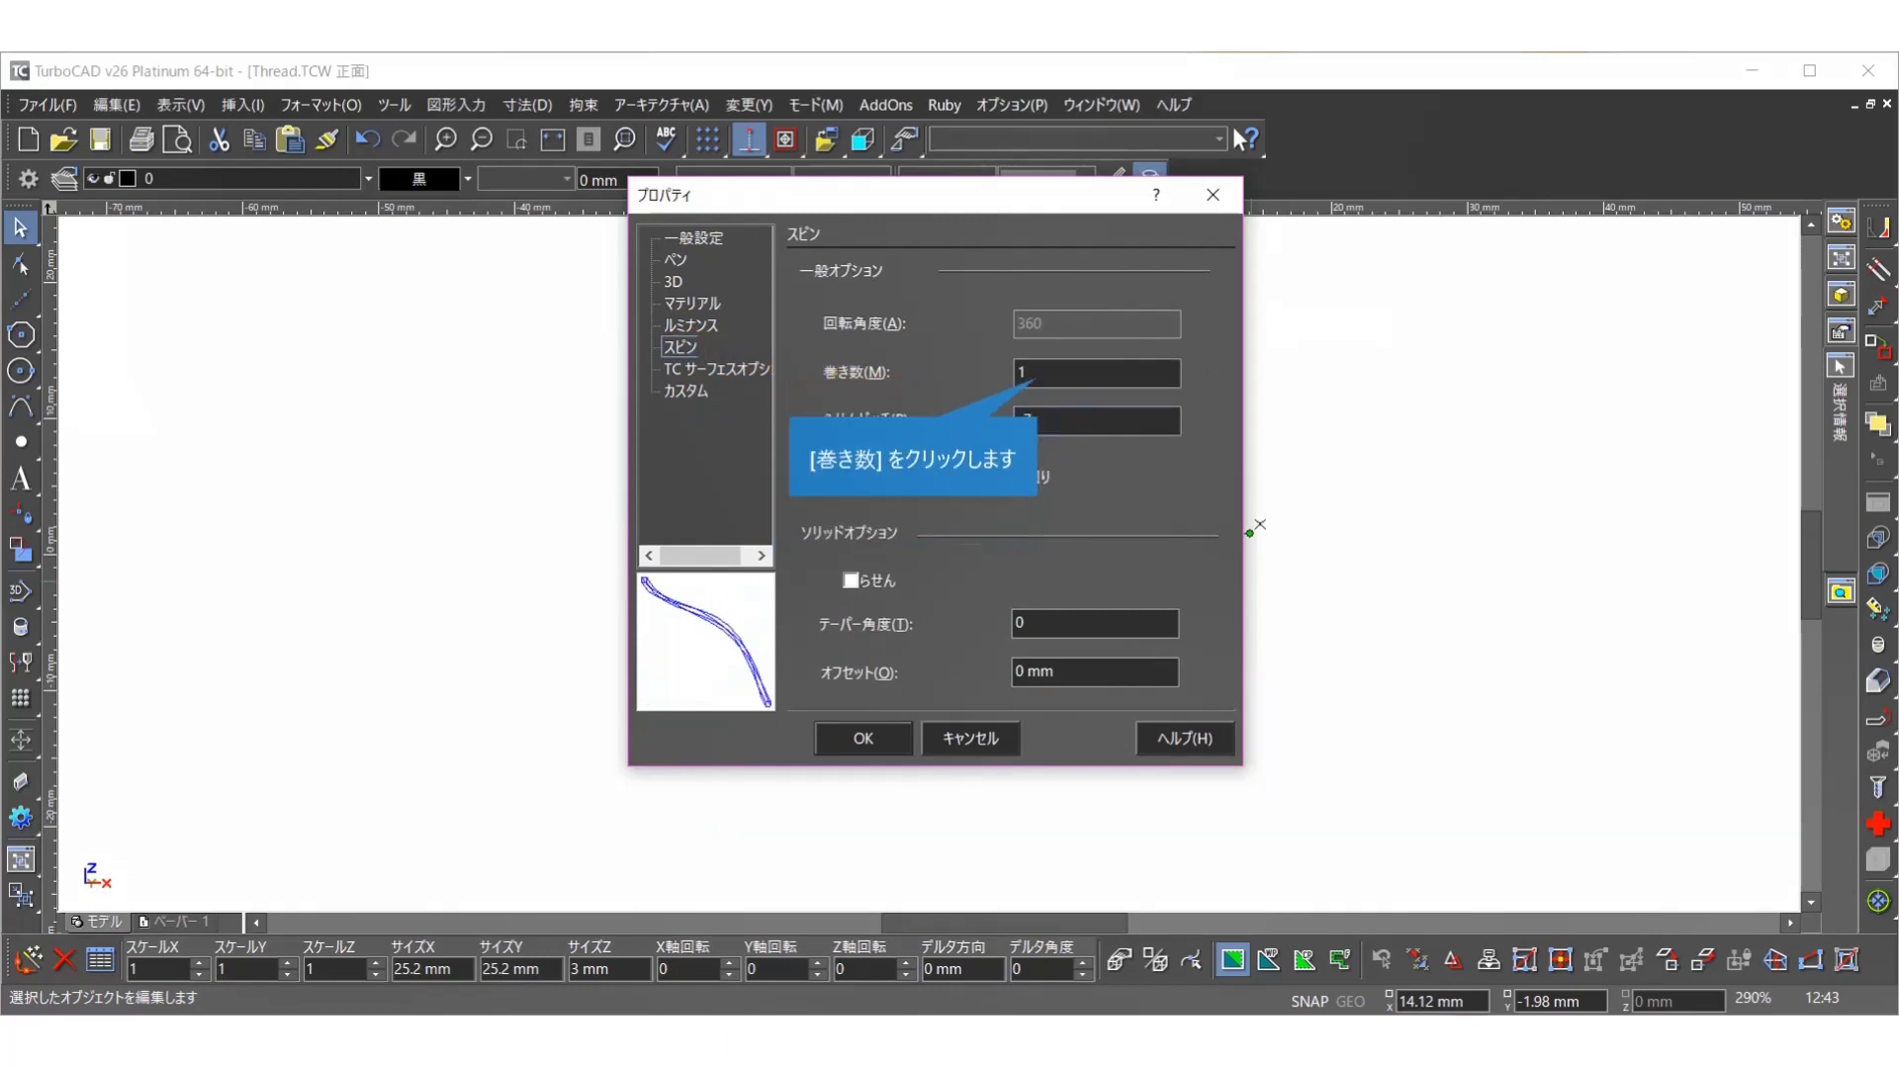
left_click(1037, 369)
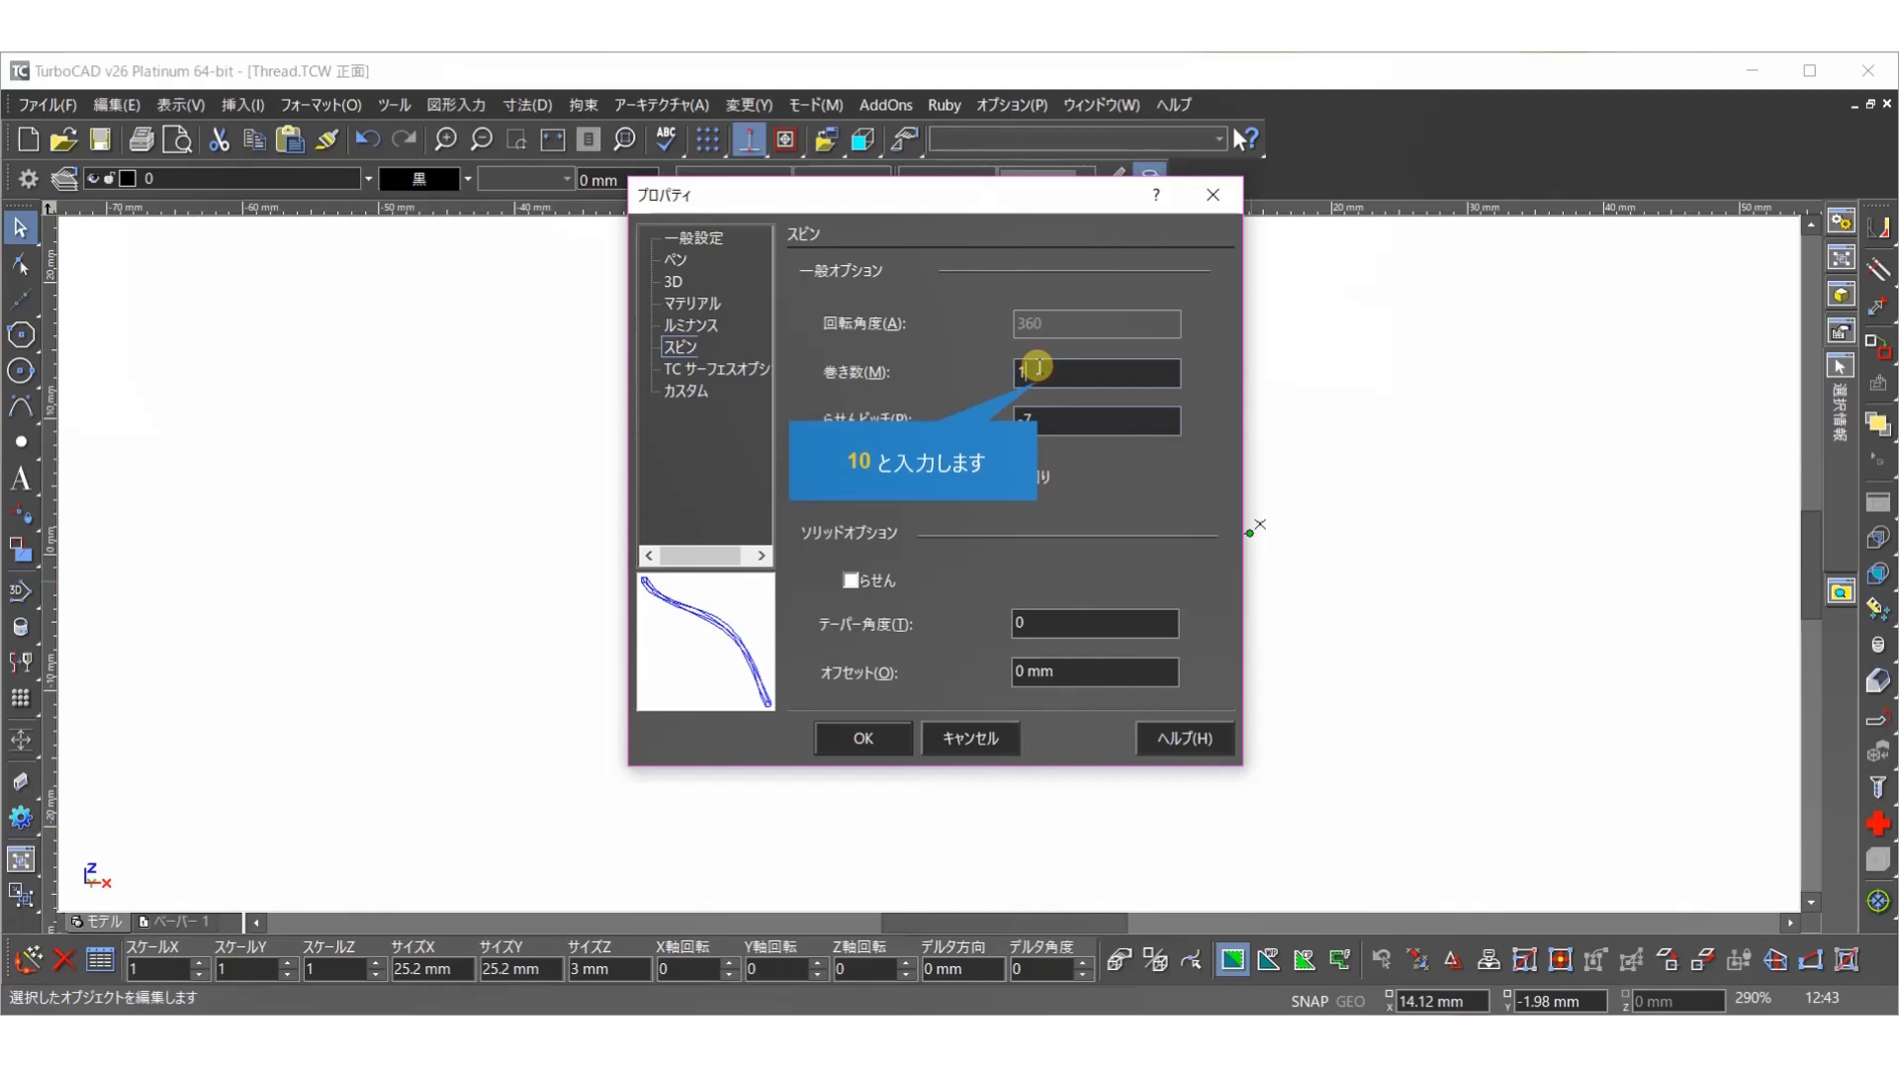
type("0")
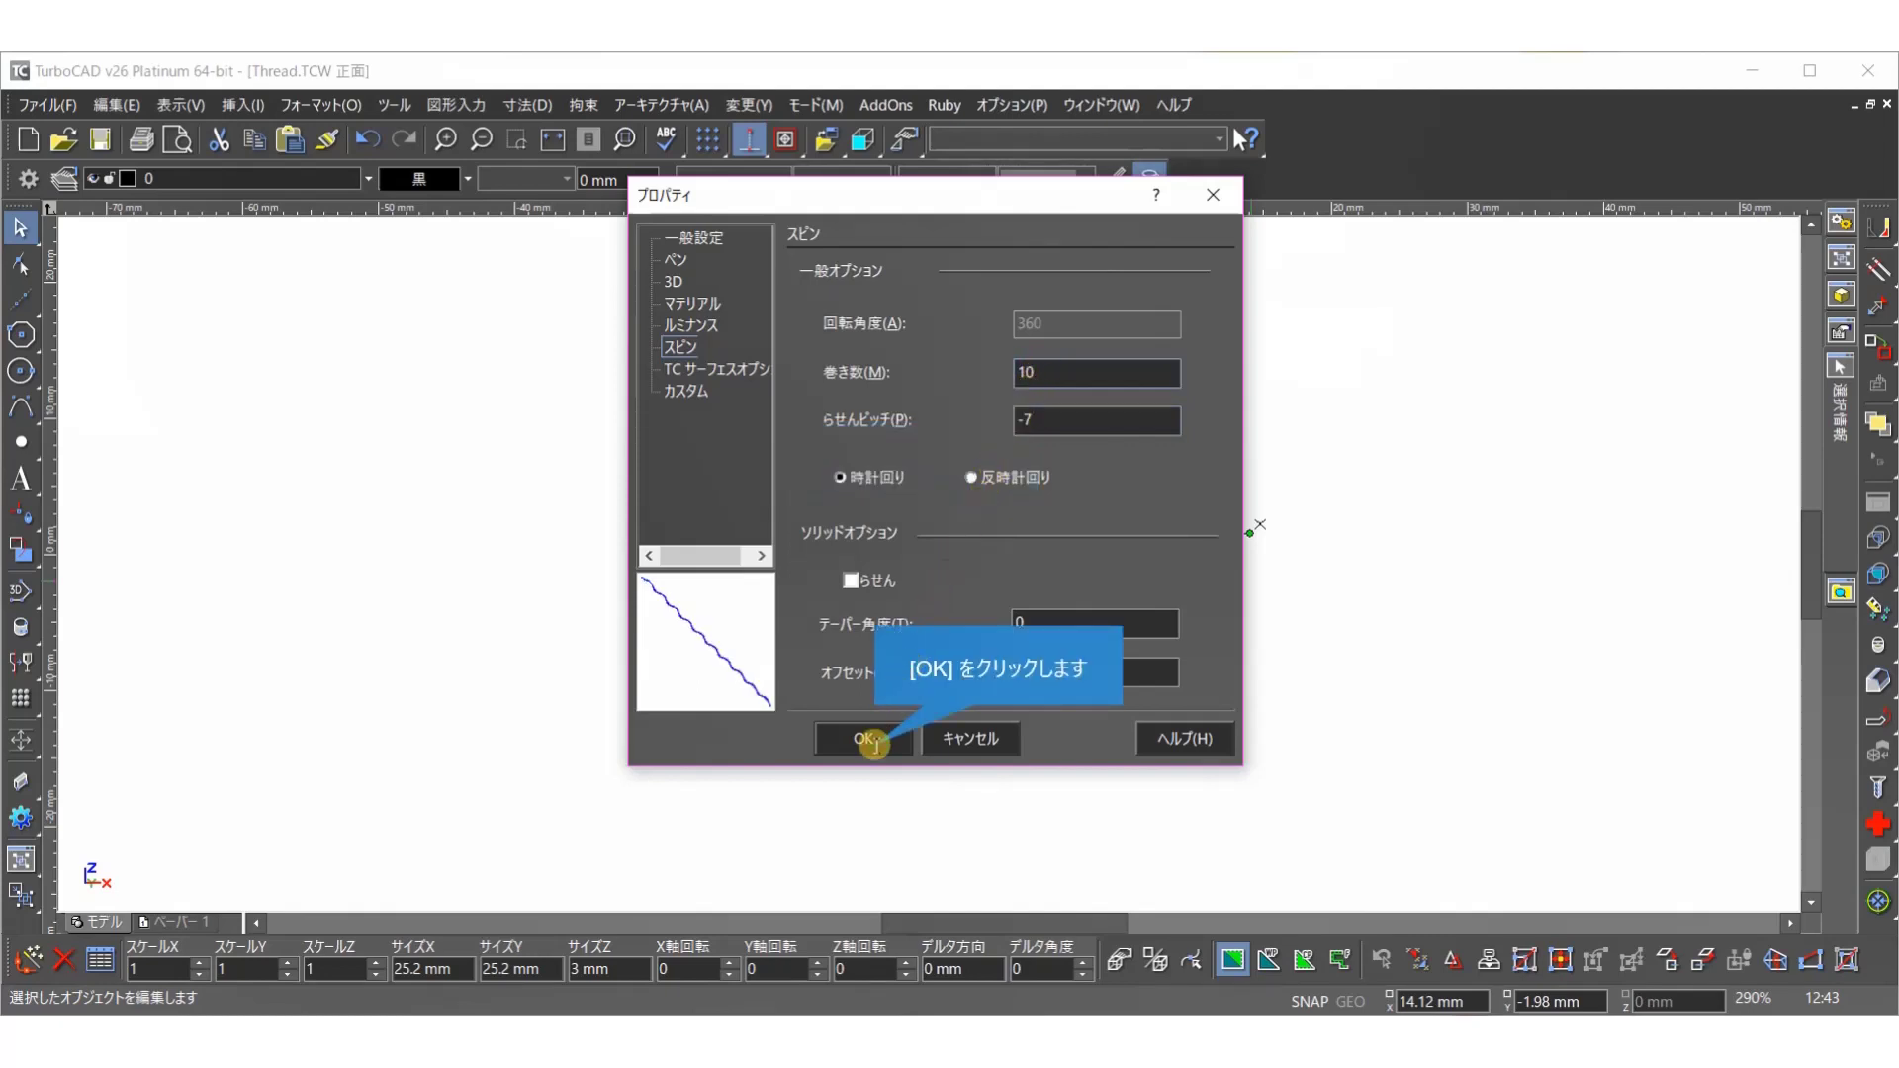
left_click(874, 742)
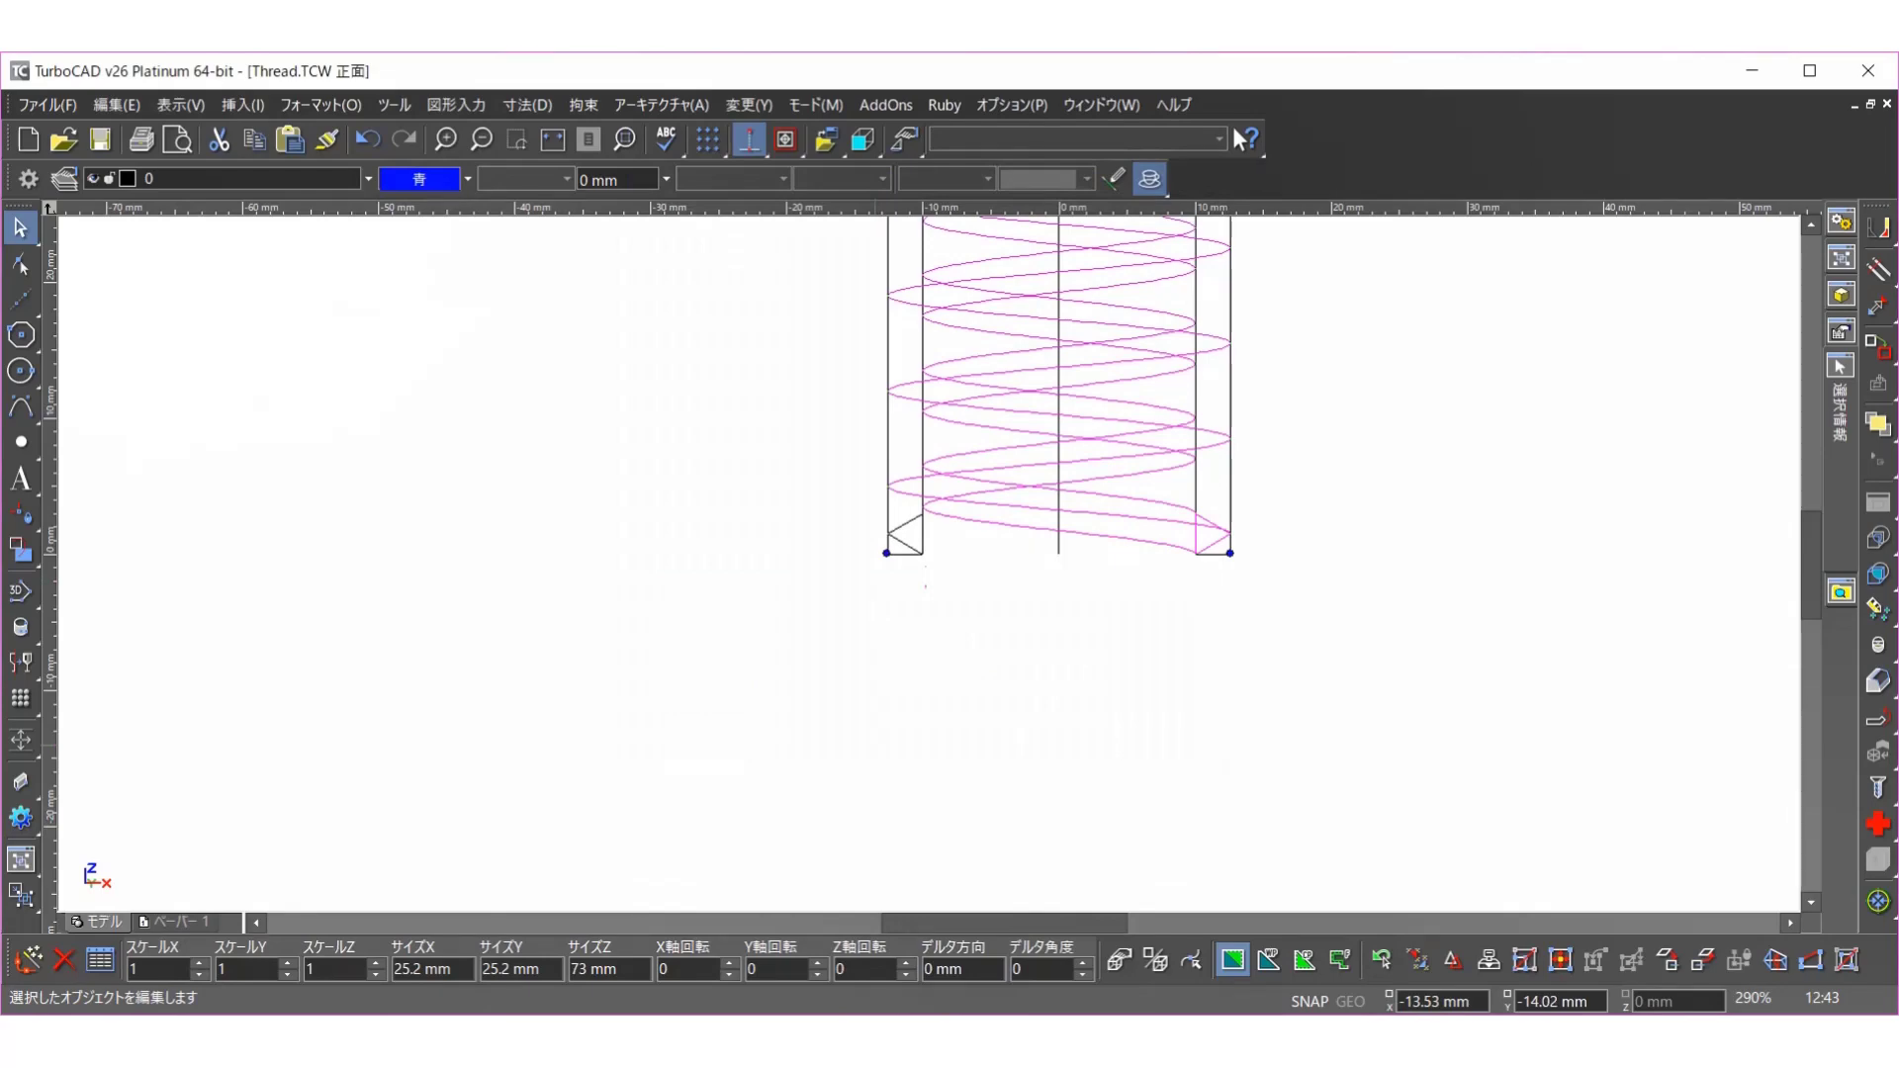
left_click(875, 747)
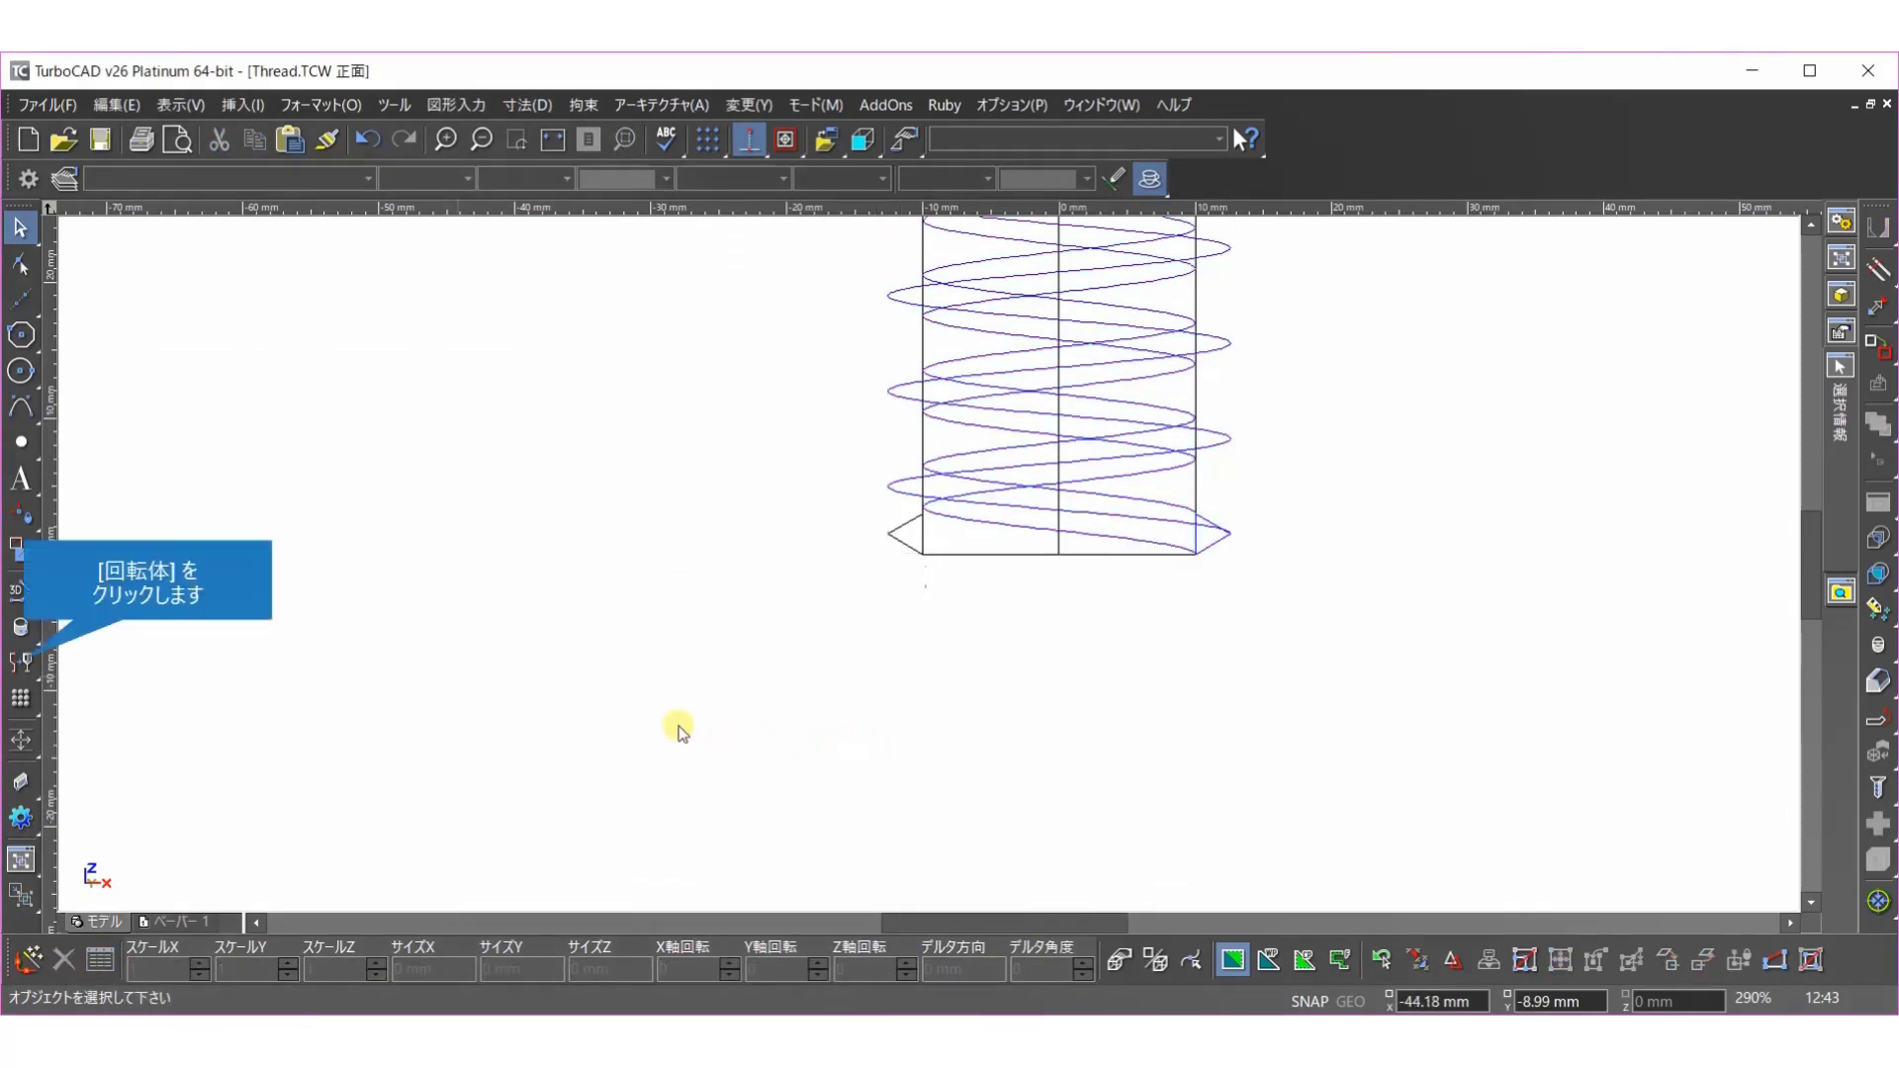
- Revolve the left triangle around the centre axis into a second spin at the base
left_click(21, 660)
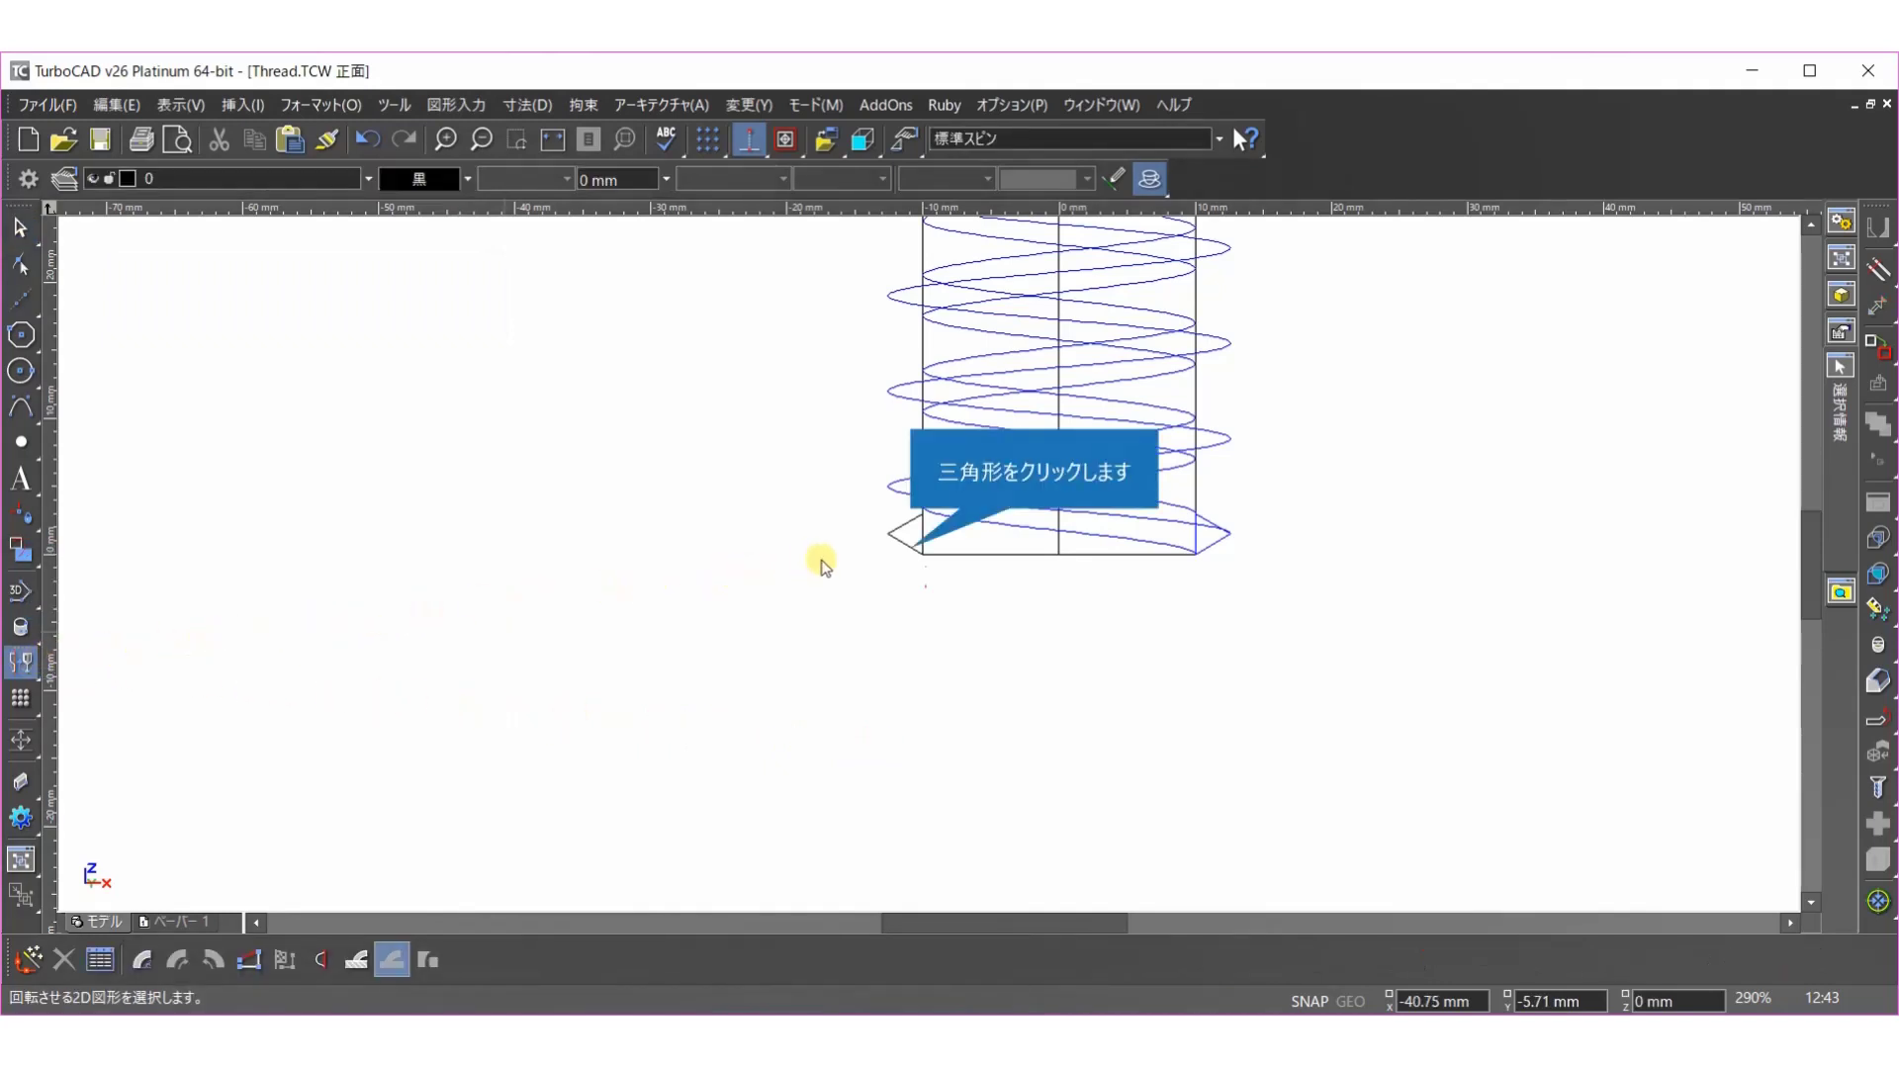
left_click(906, 544)
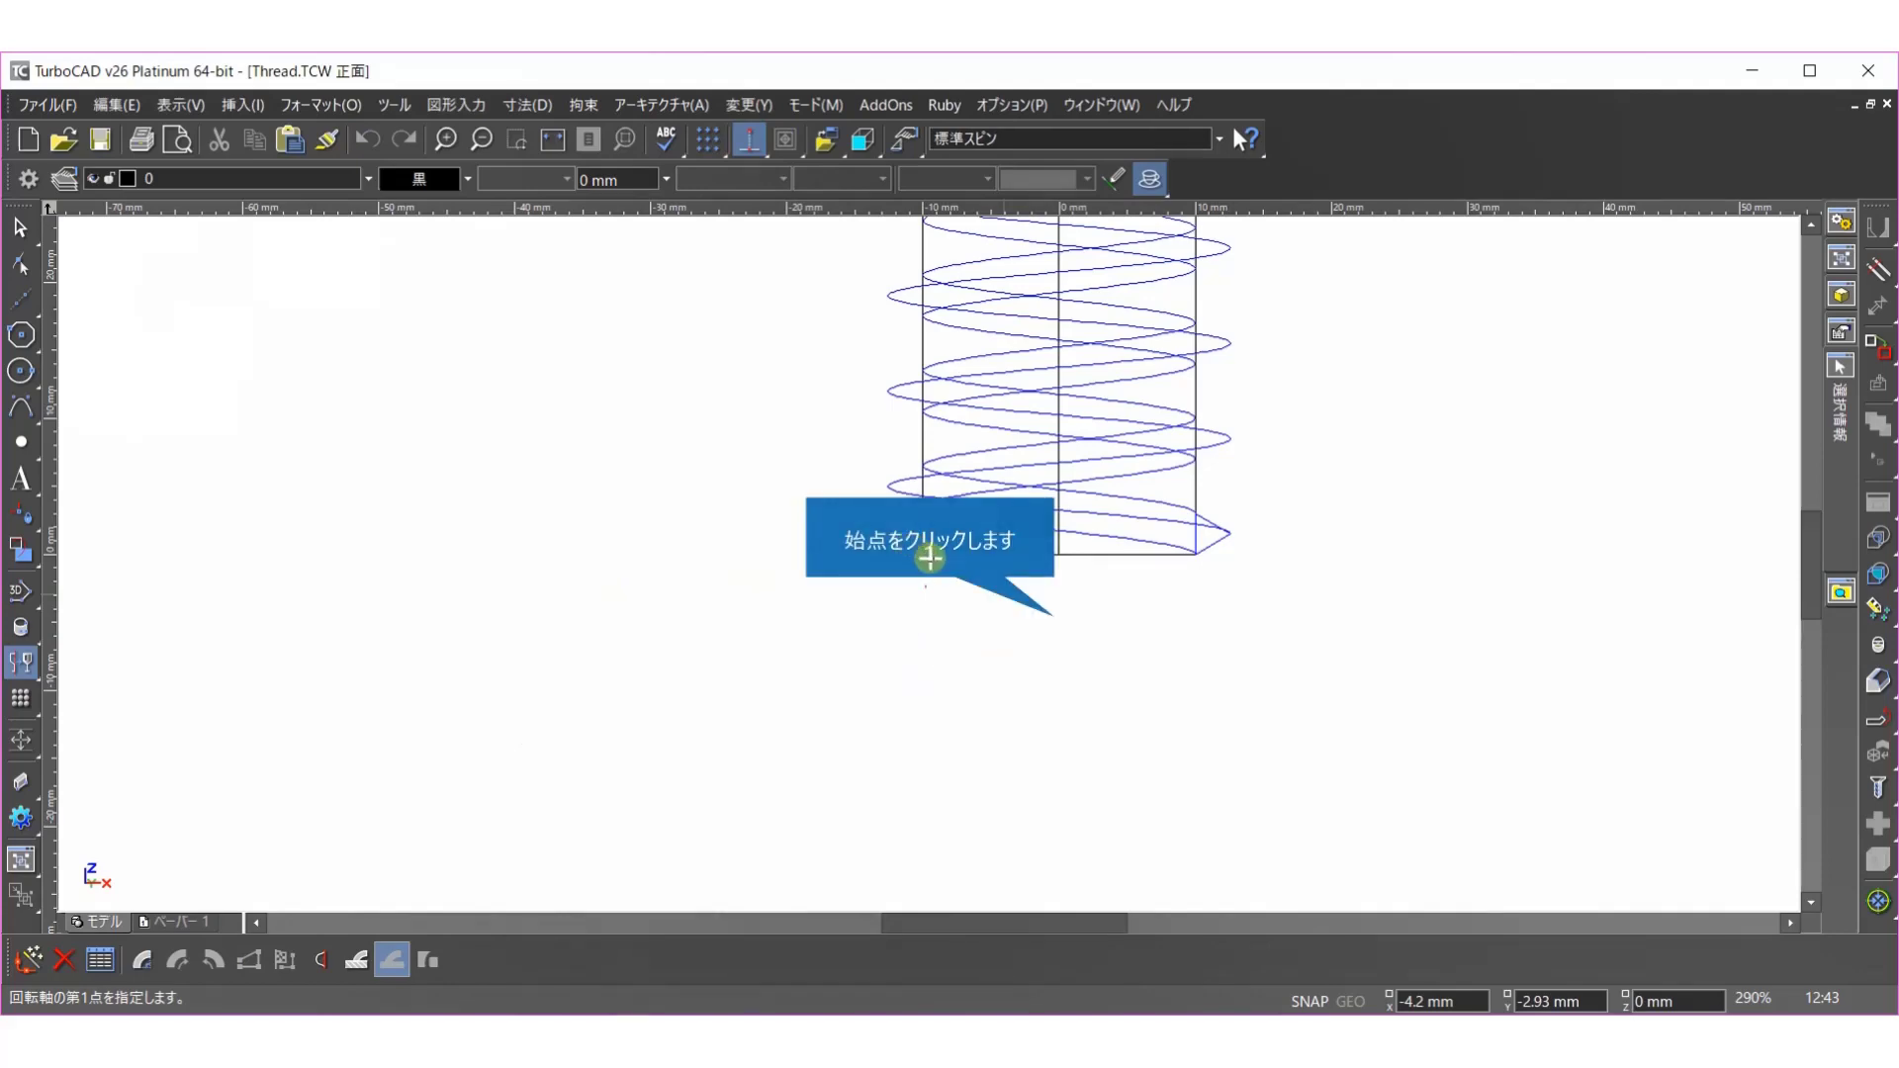
left_click(1060, 622)
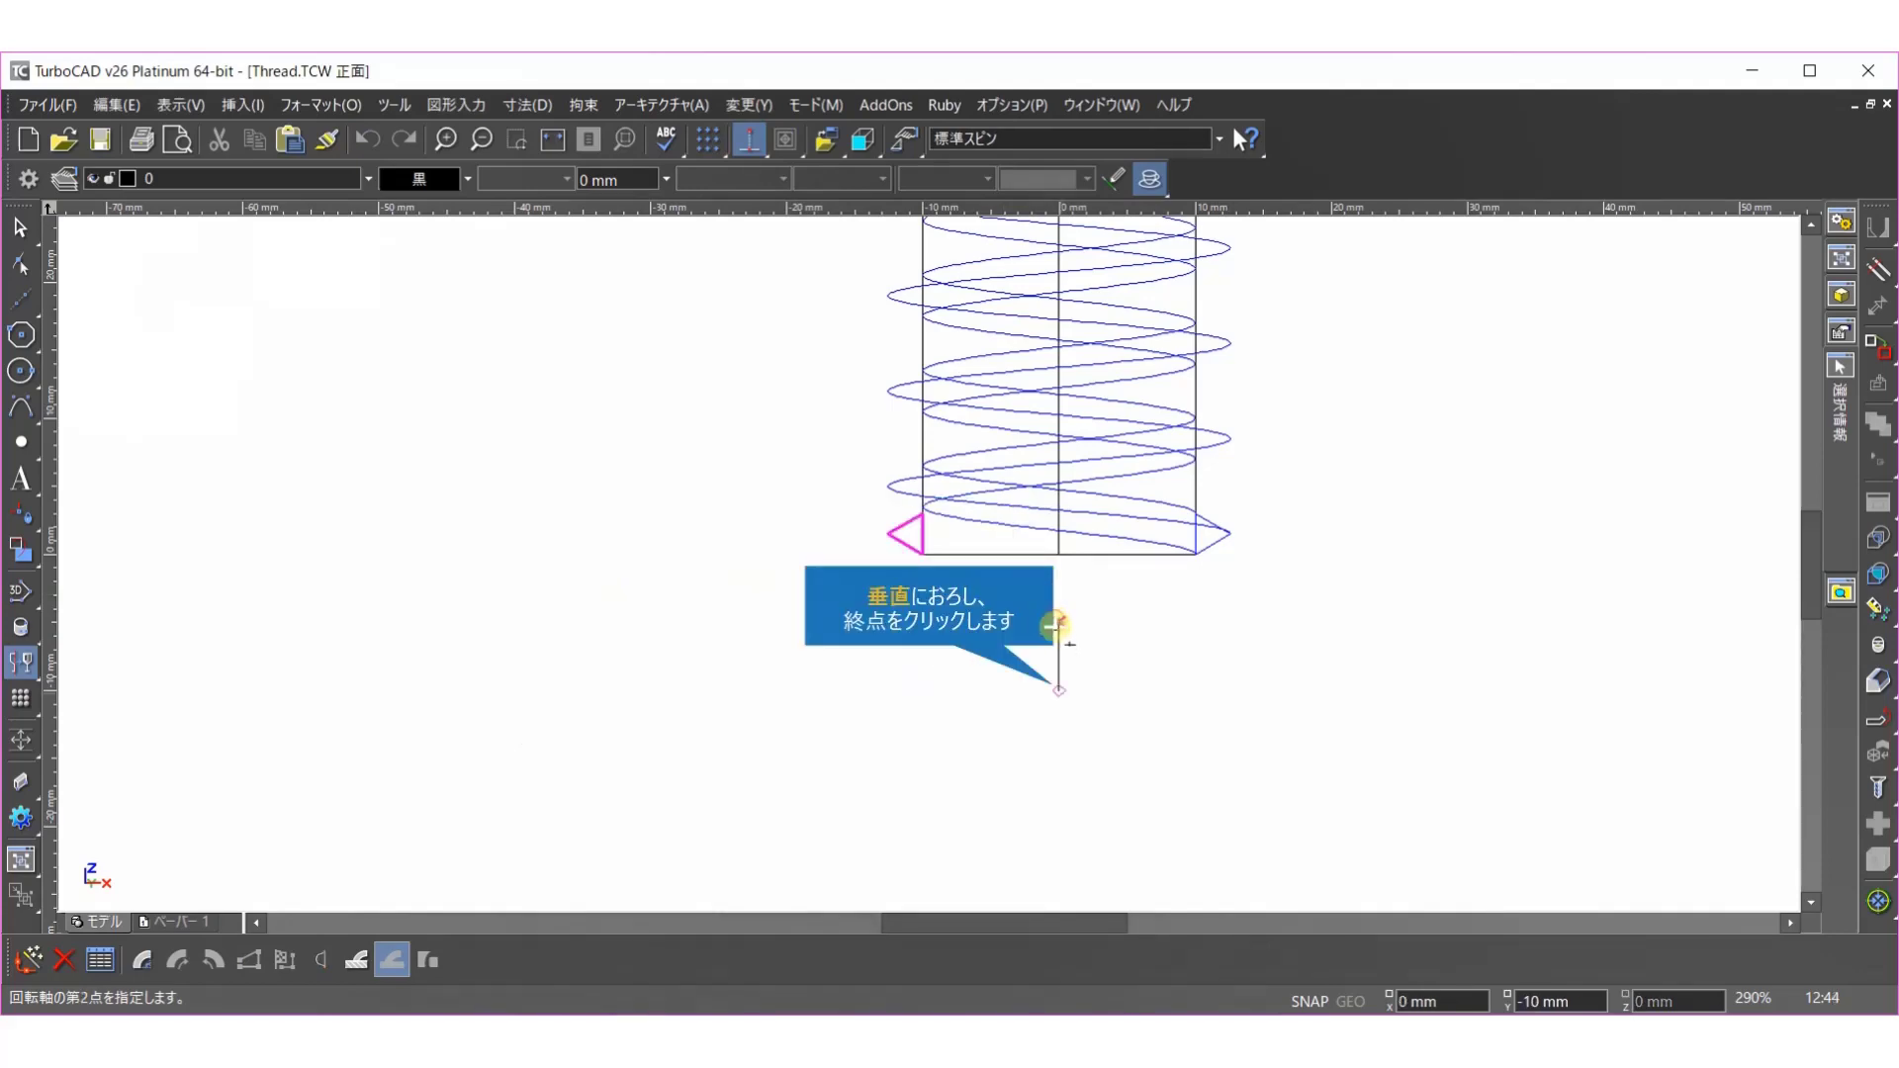
left_click(1059, 693)
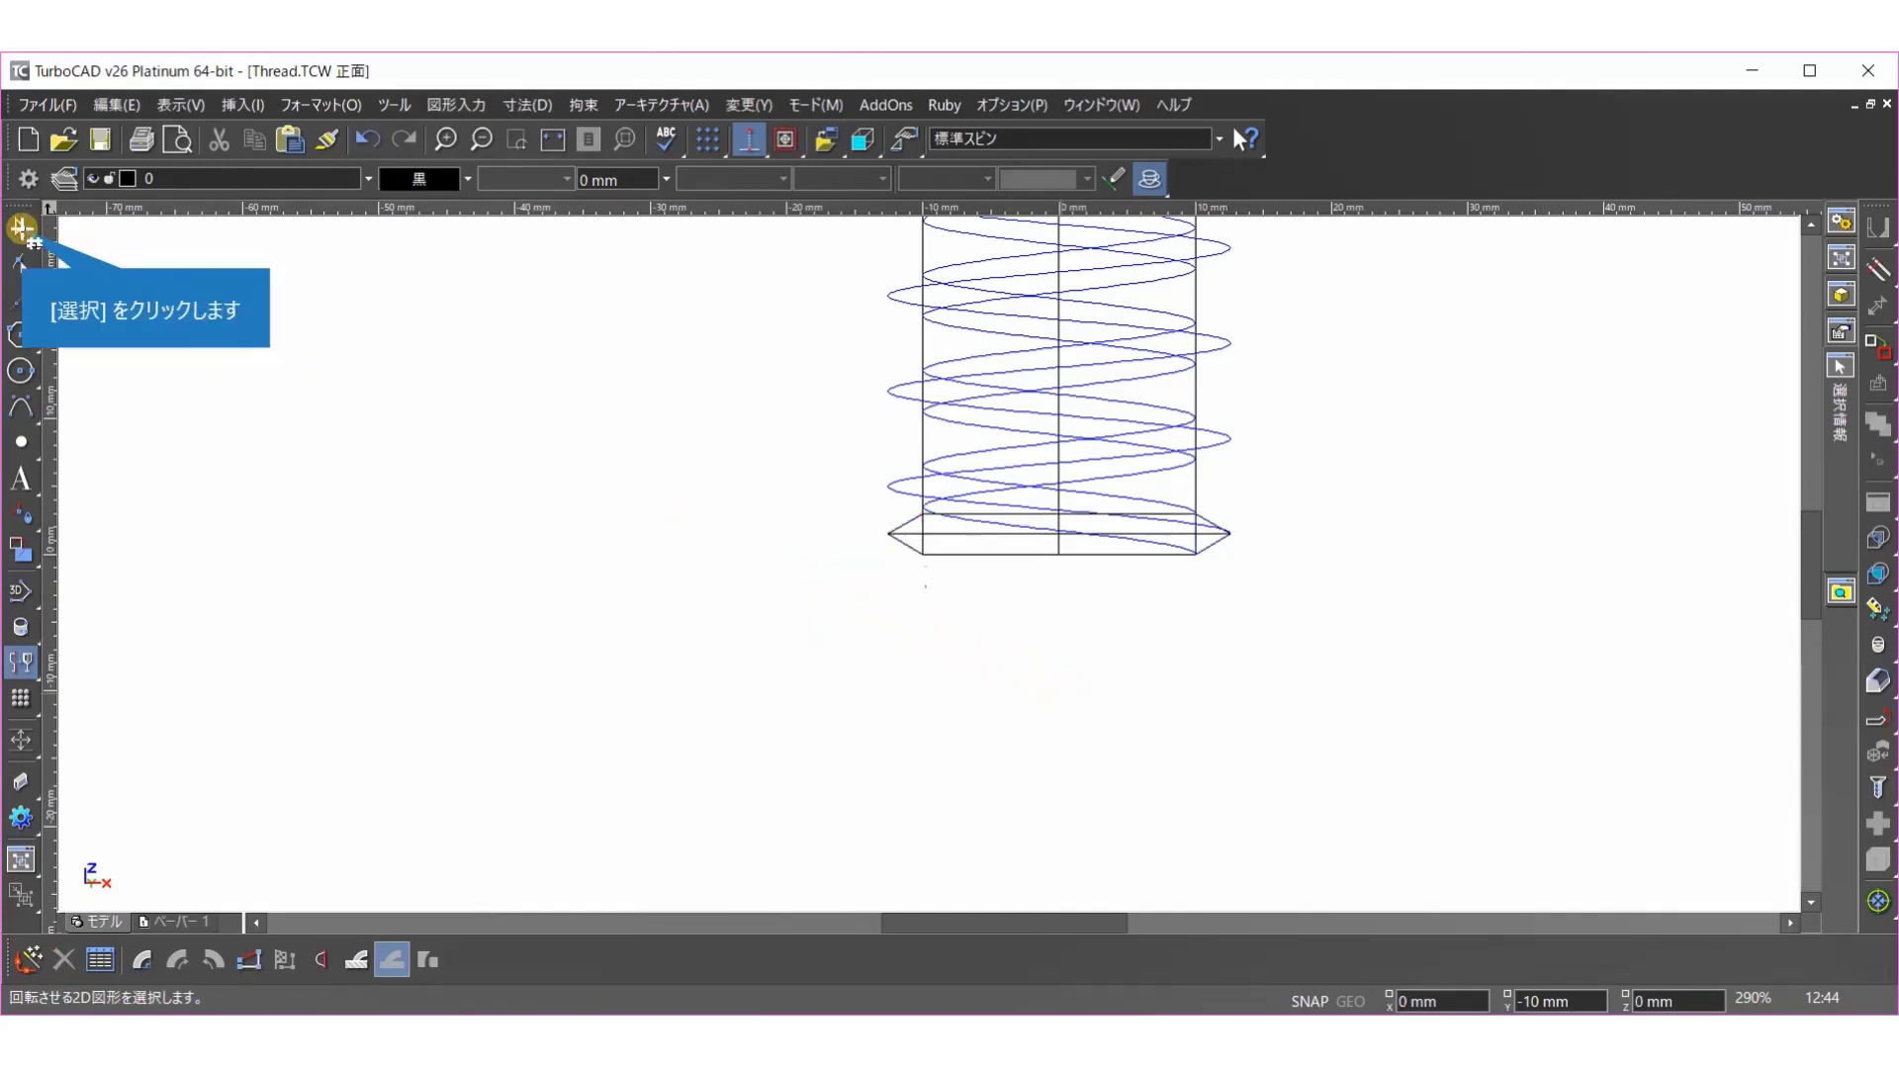
left_click(20, 228)
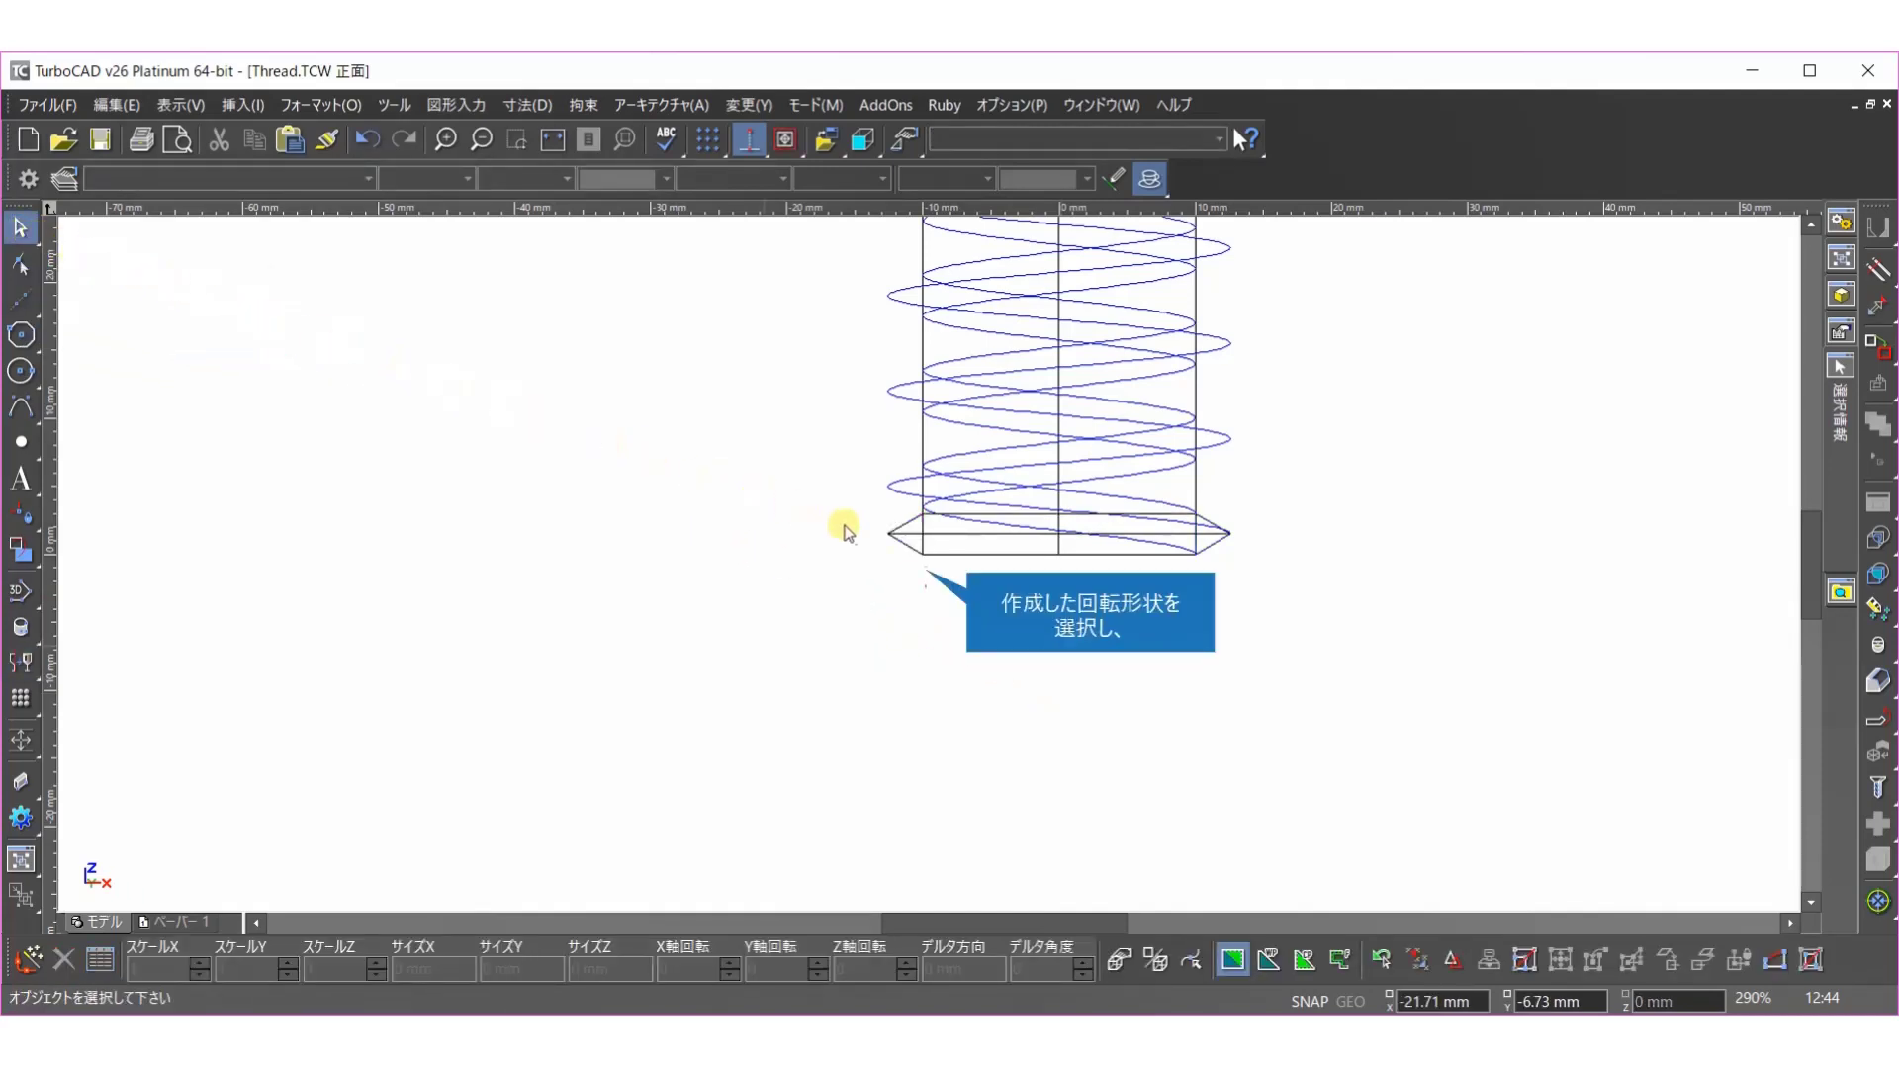
- Select the new spin and set its pen colour to red in Properties
left_click(910, 549)
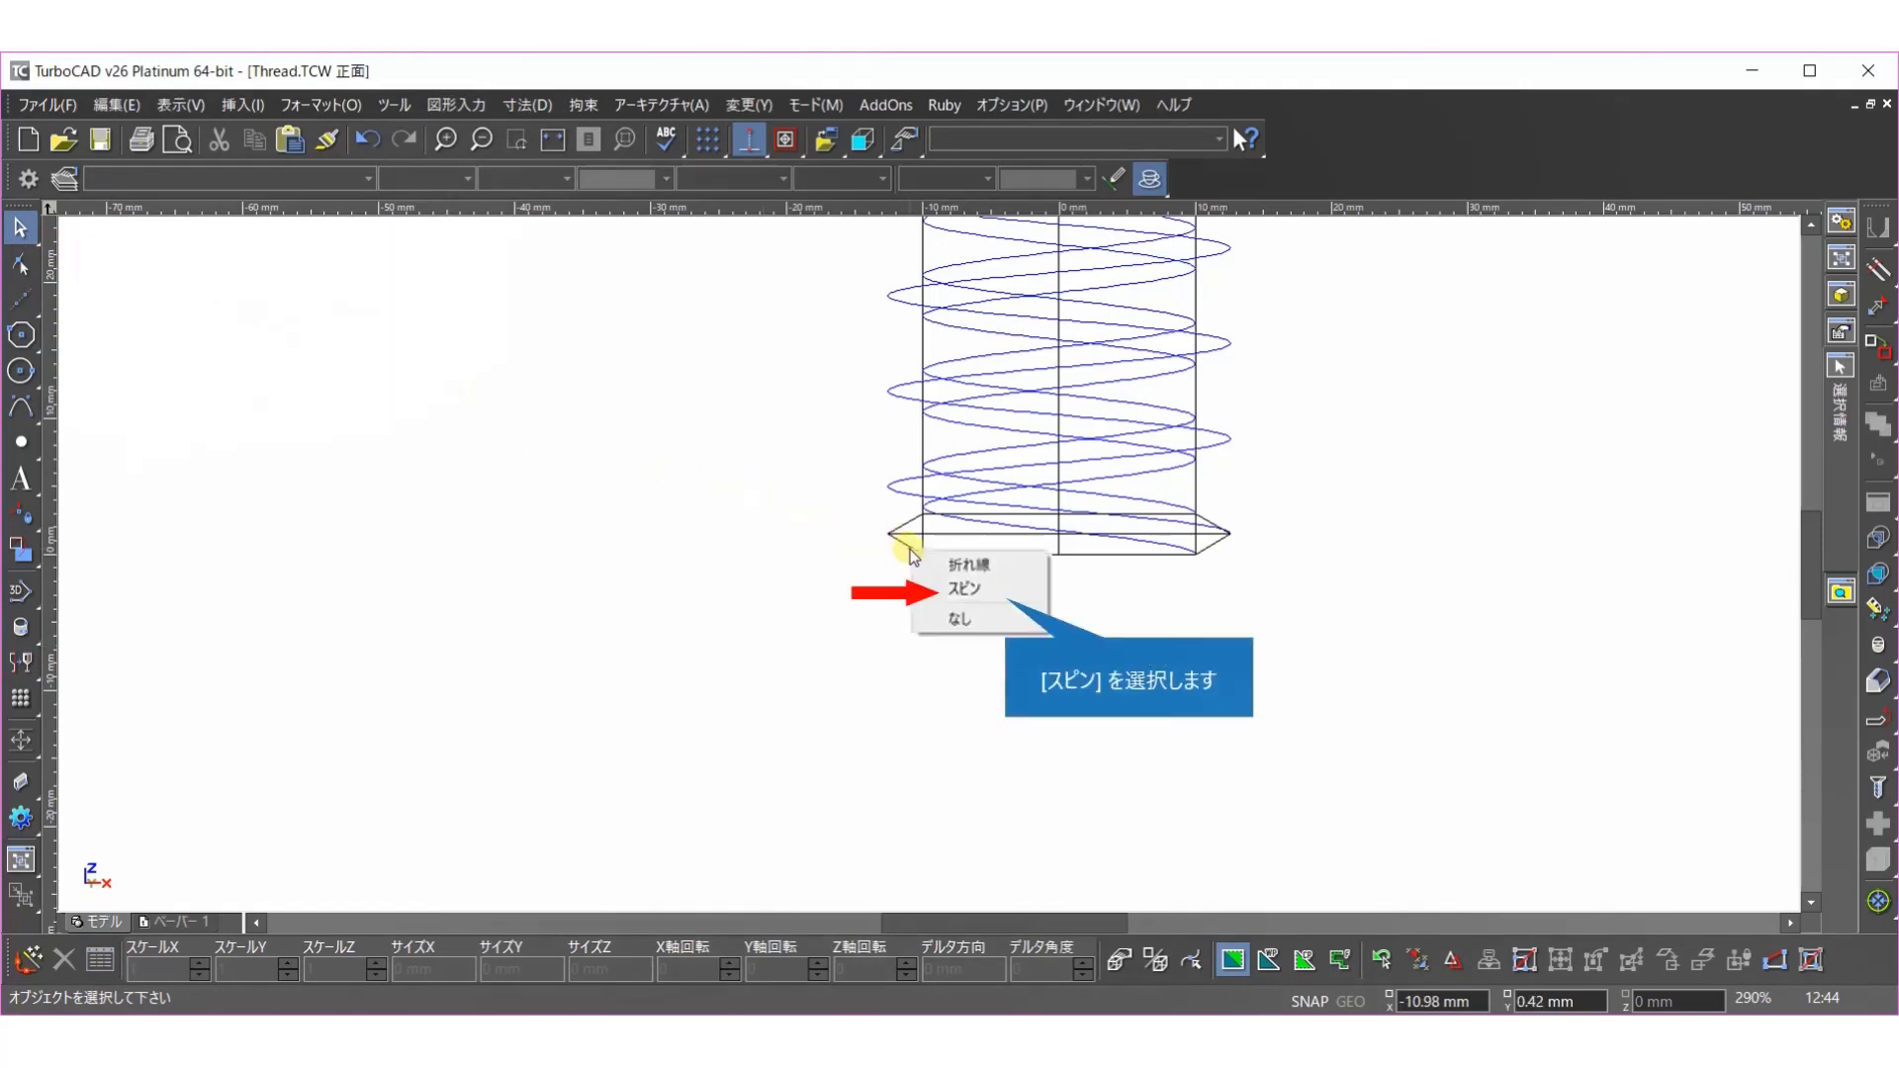
left_click(974, 585)
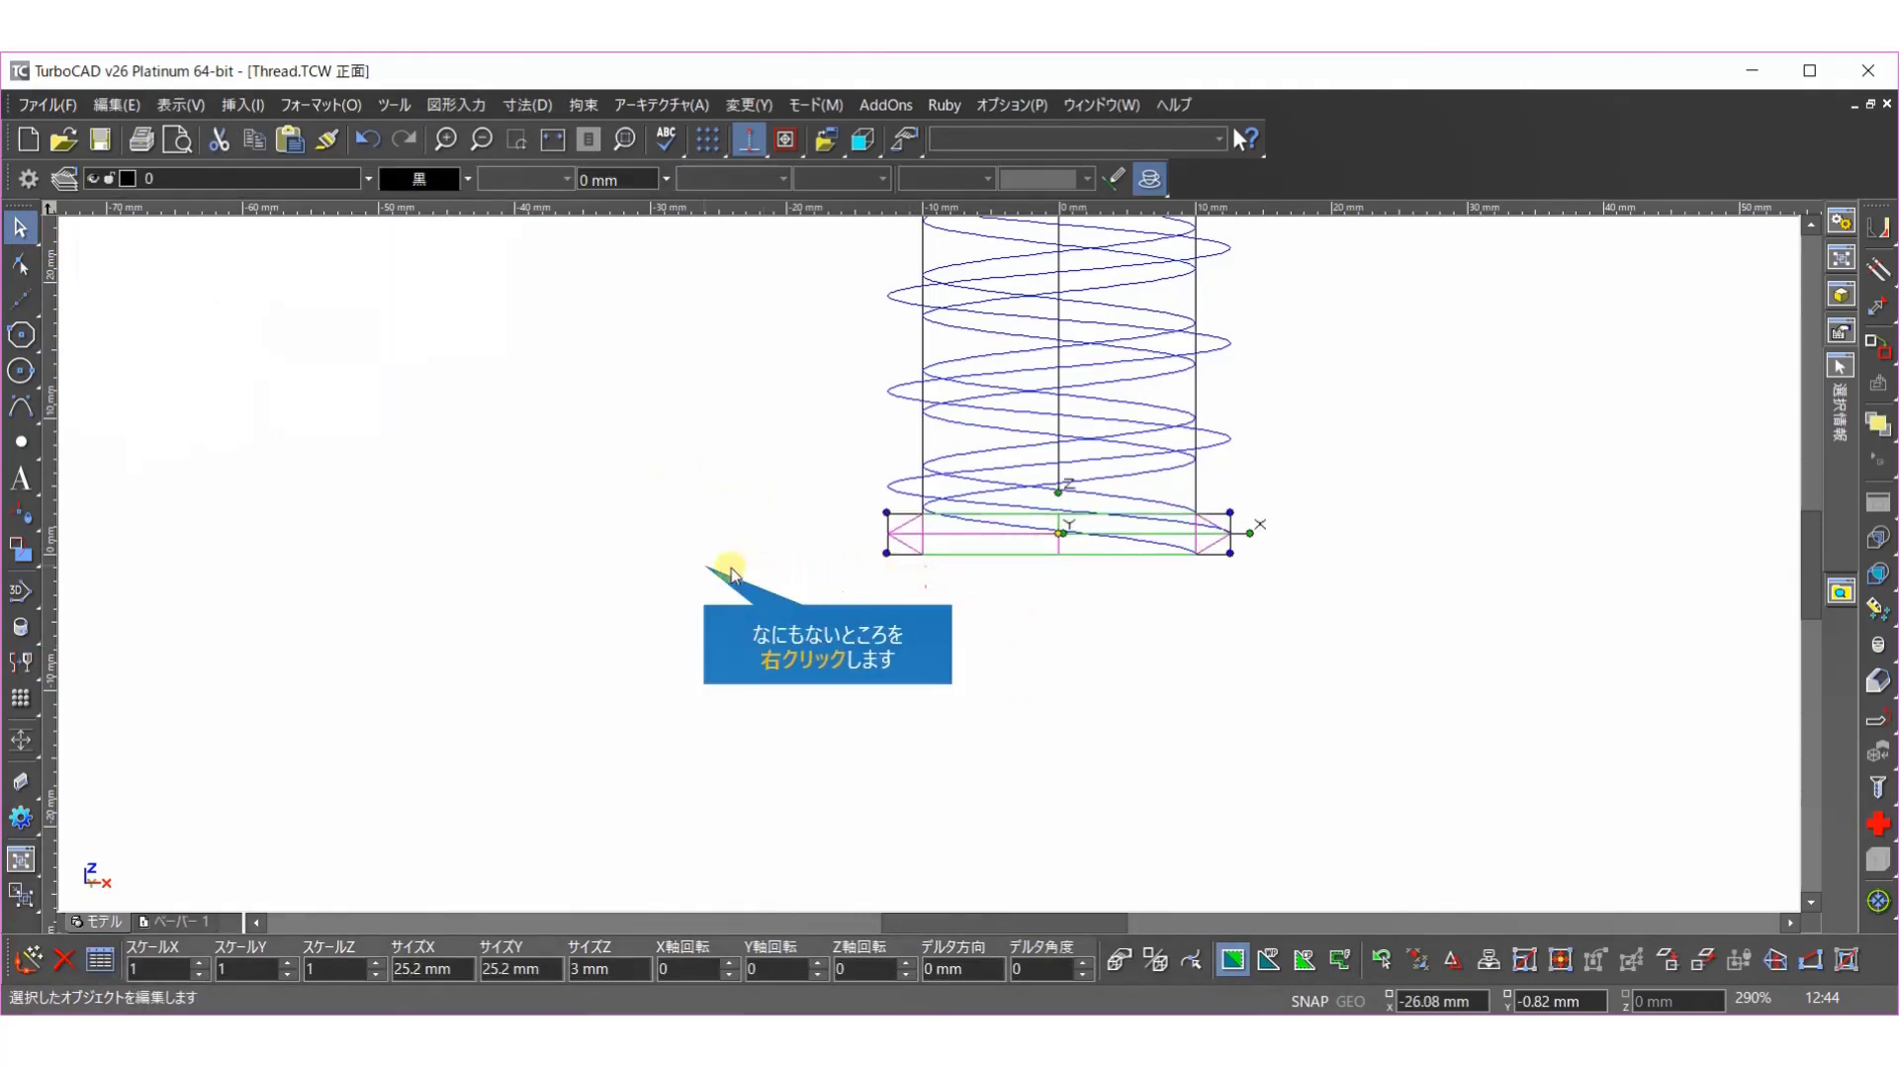
right_click(705, 569)
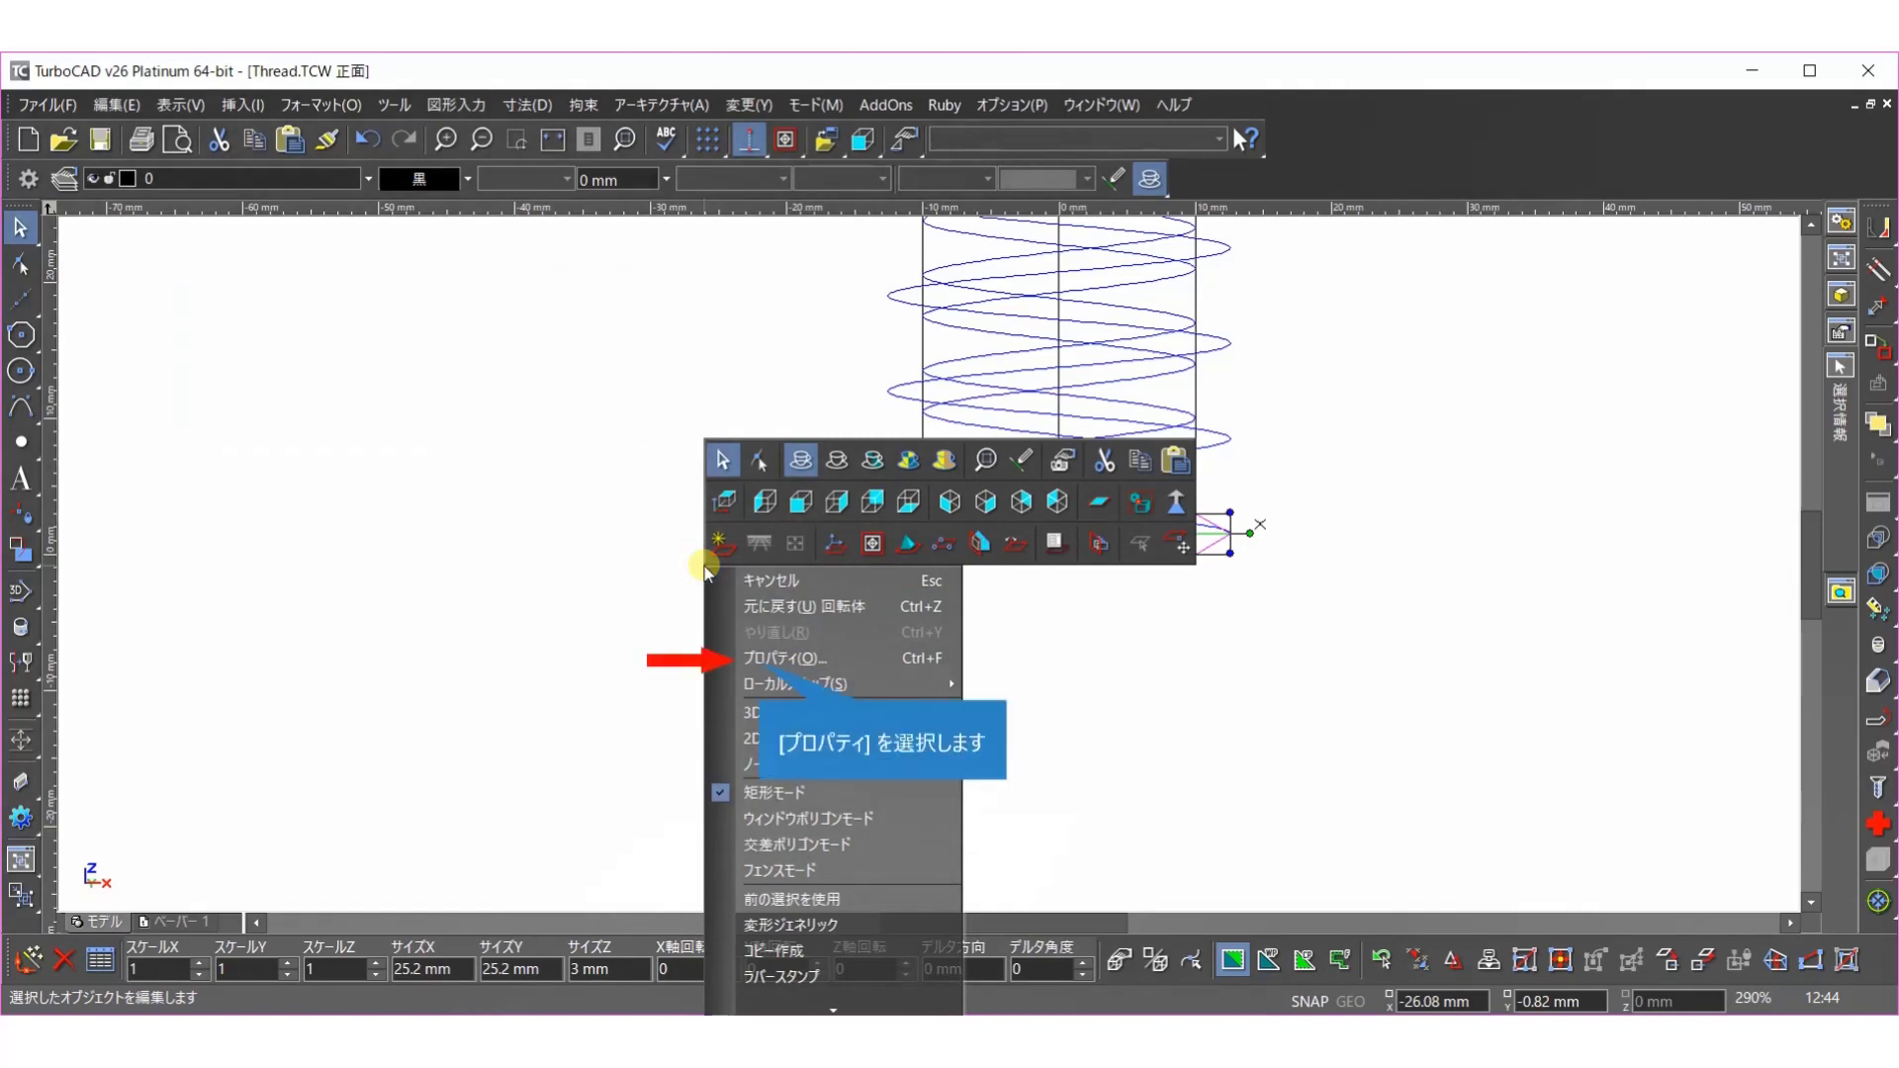
left_click(756, 658)
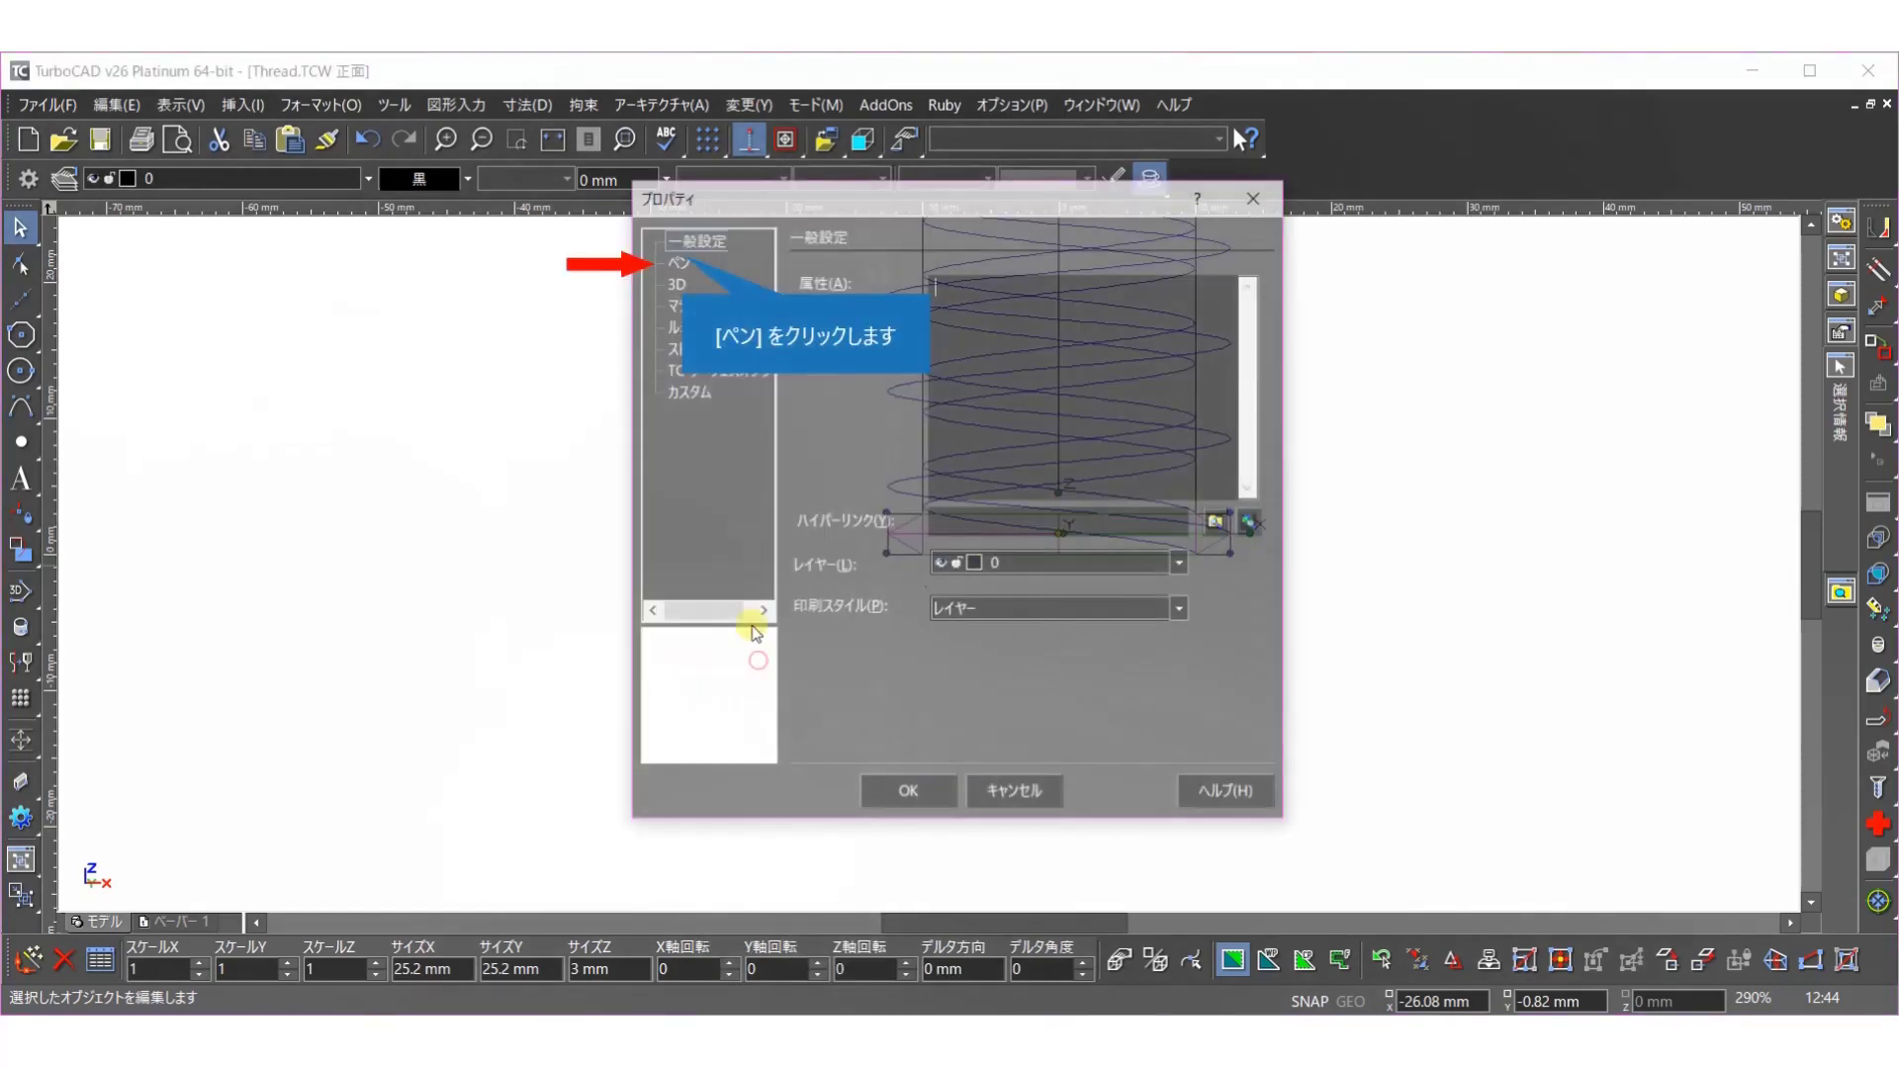
left_click(682, 261)
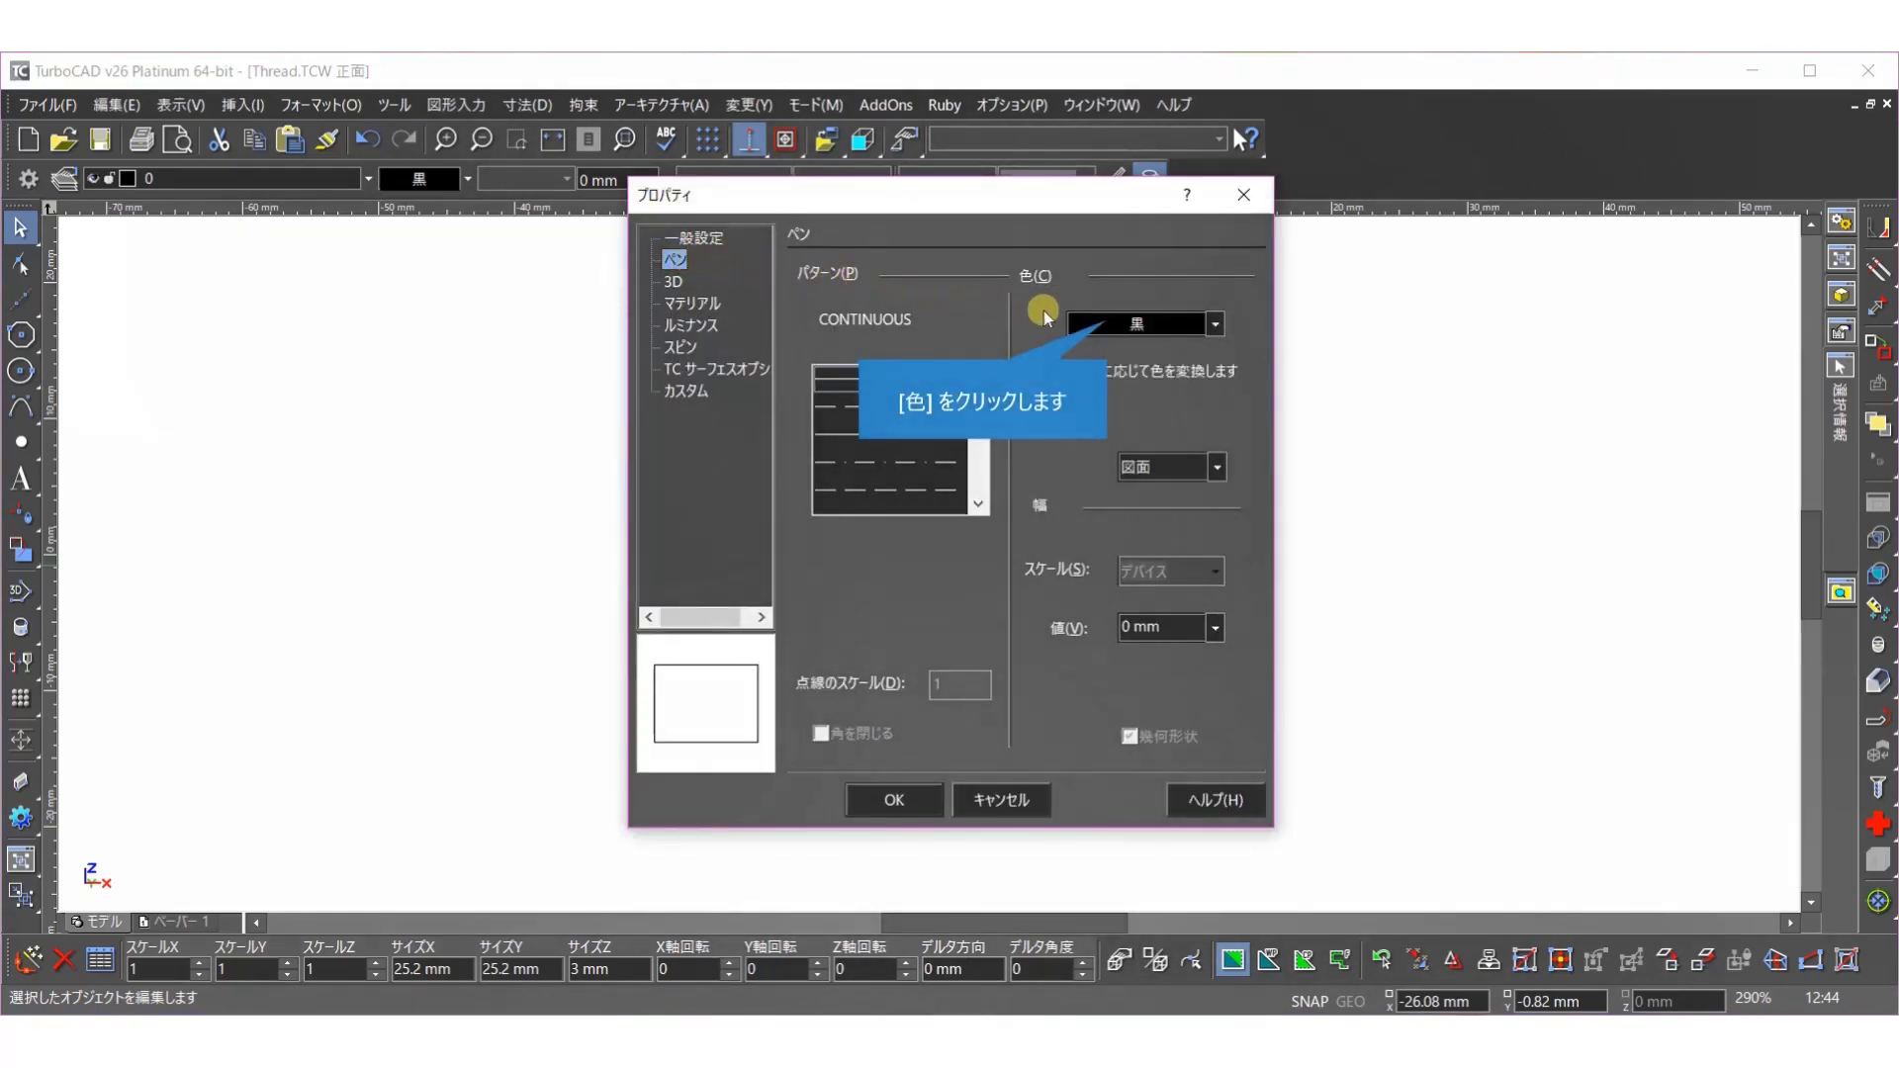
left_click(1127, 322)
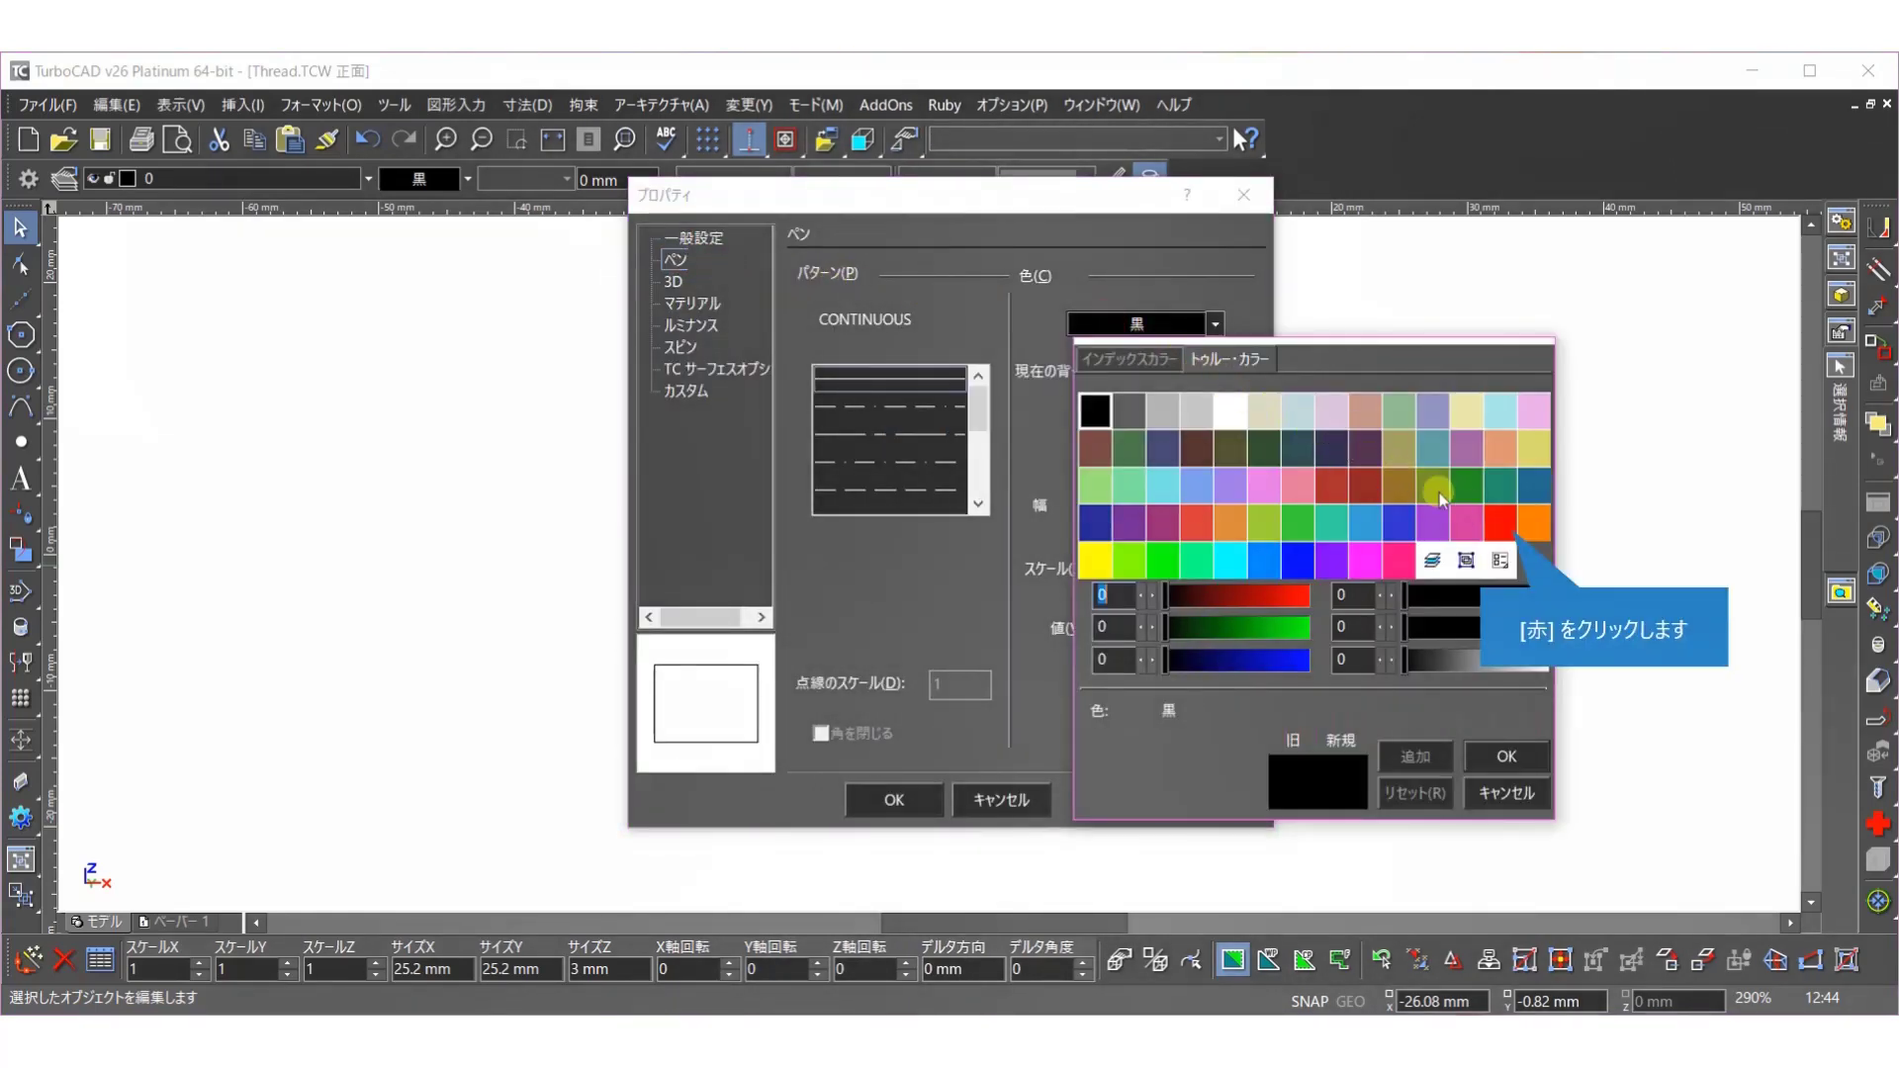
left_click(1499, 521)
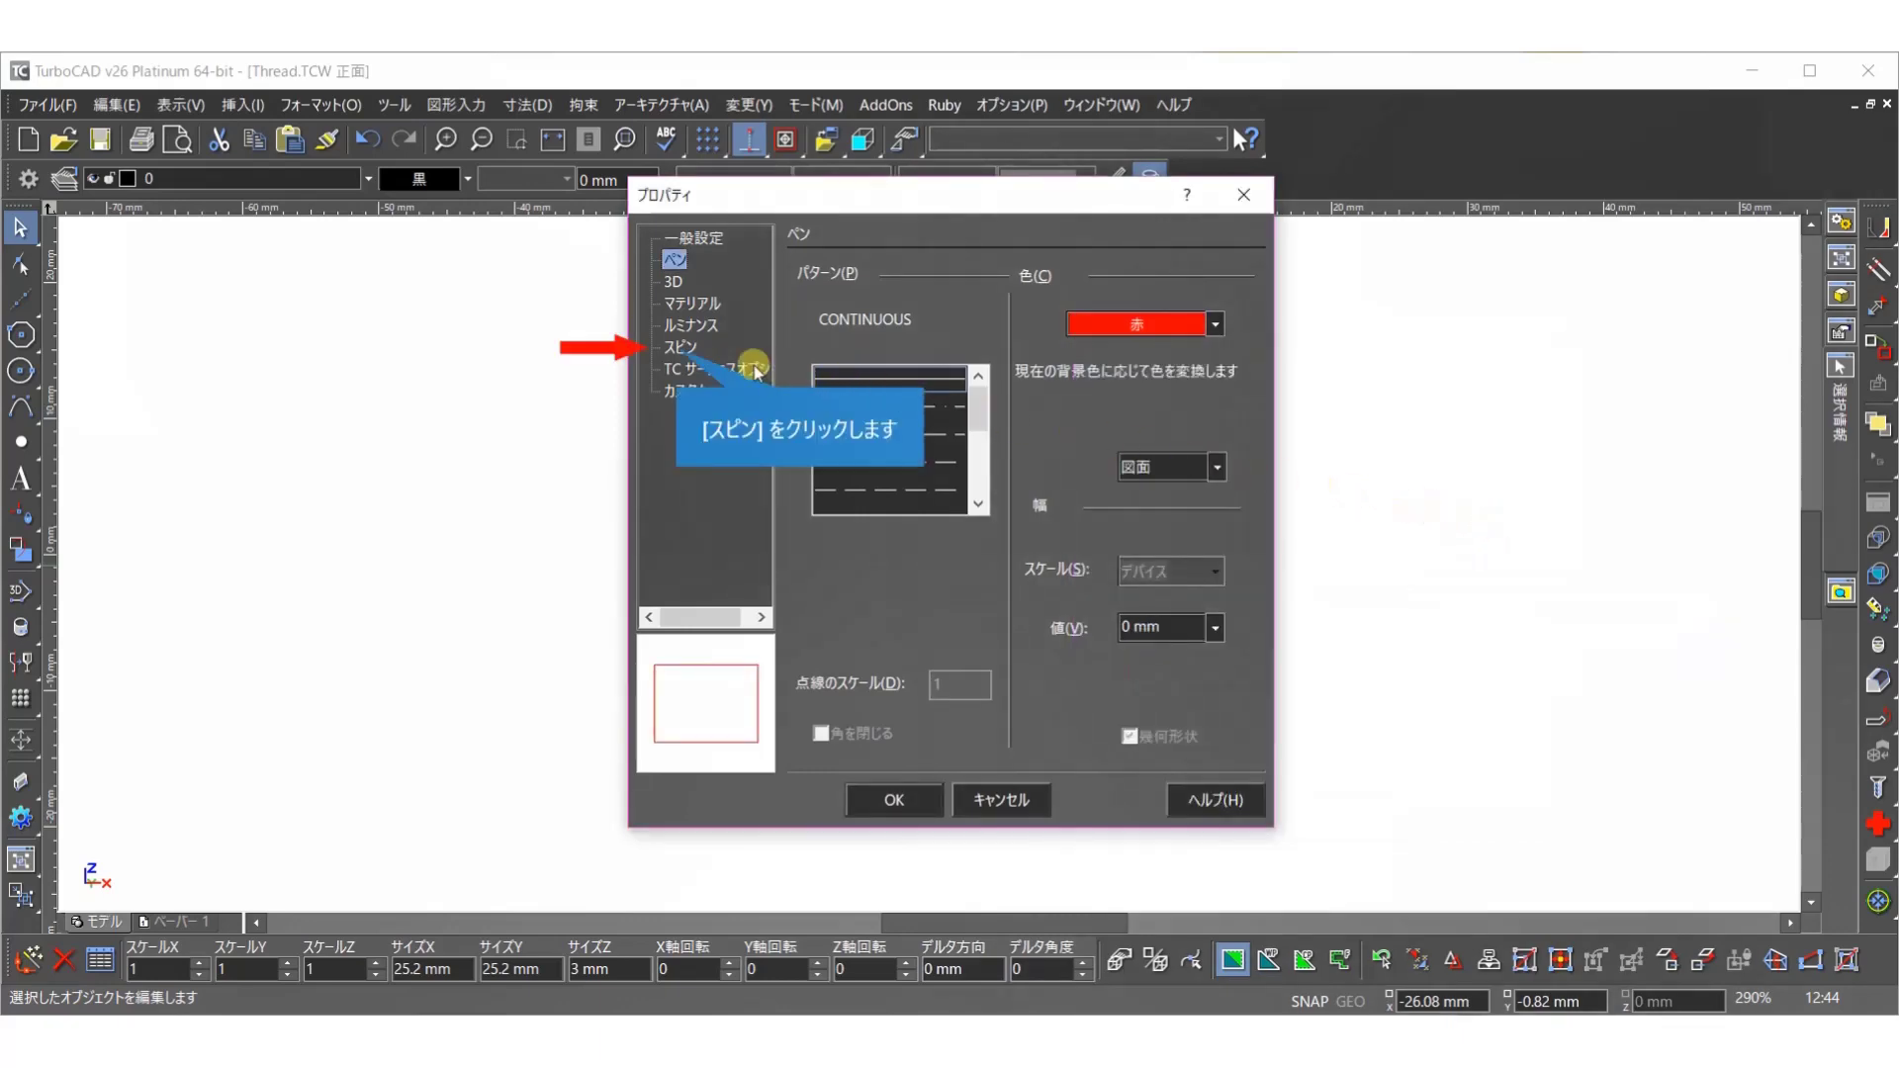
- Set the red spin's helix pitch to -7 and turns to 10, then apply
left_click(678, 351)
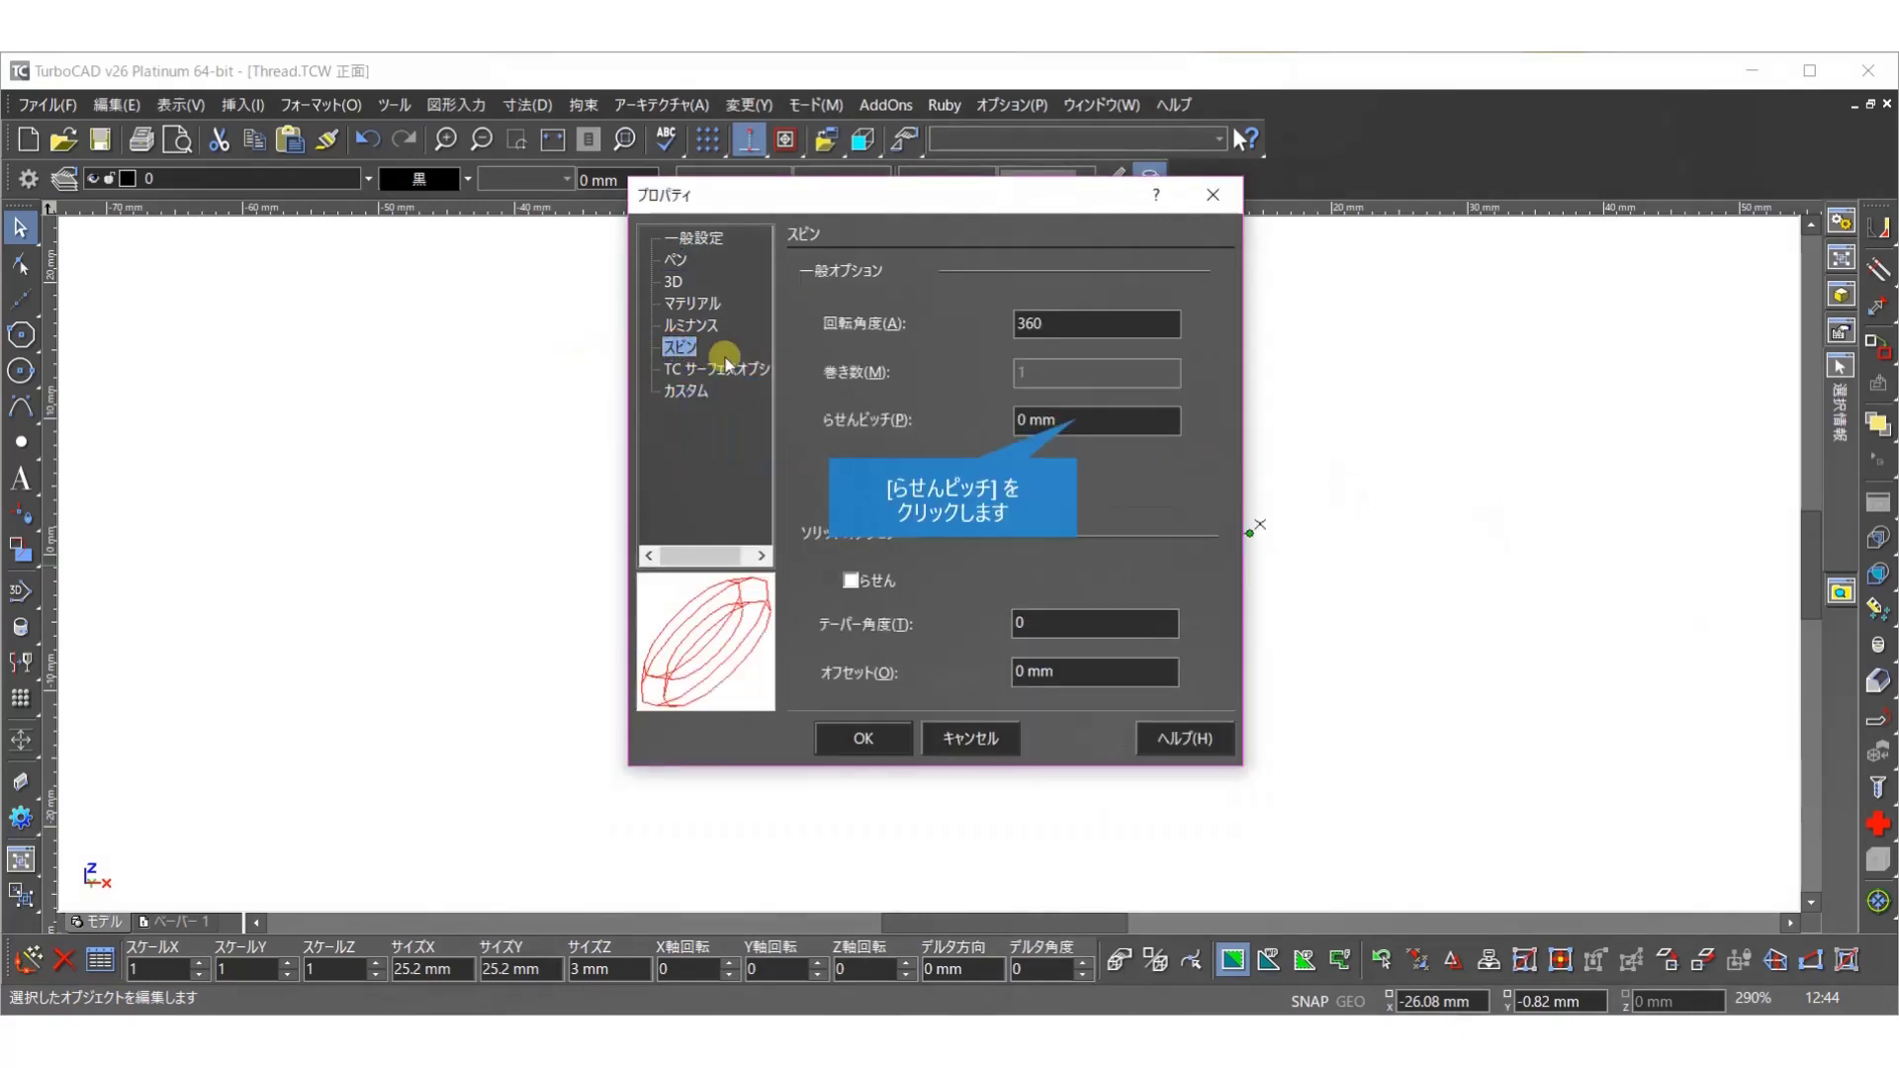
left_click(1031, 417)
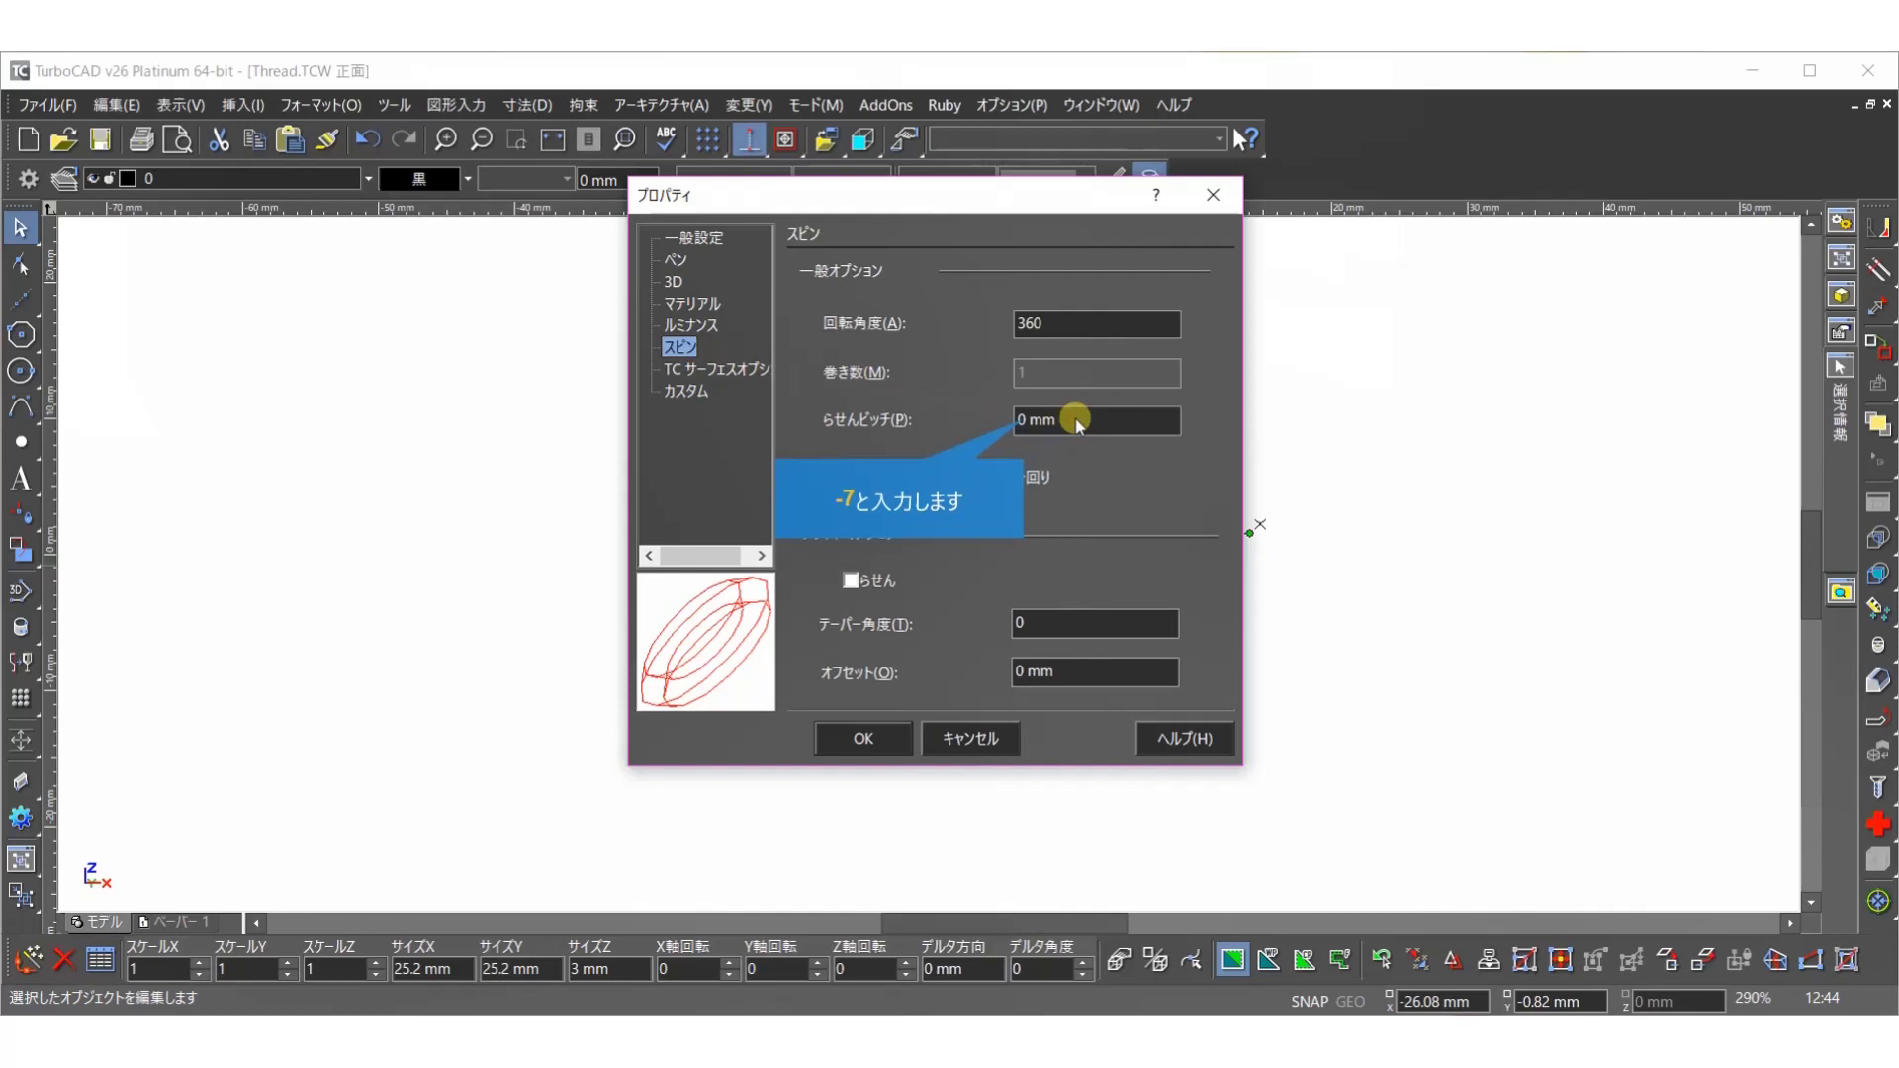
type("-7")
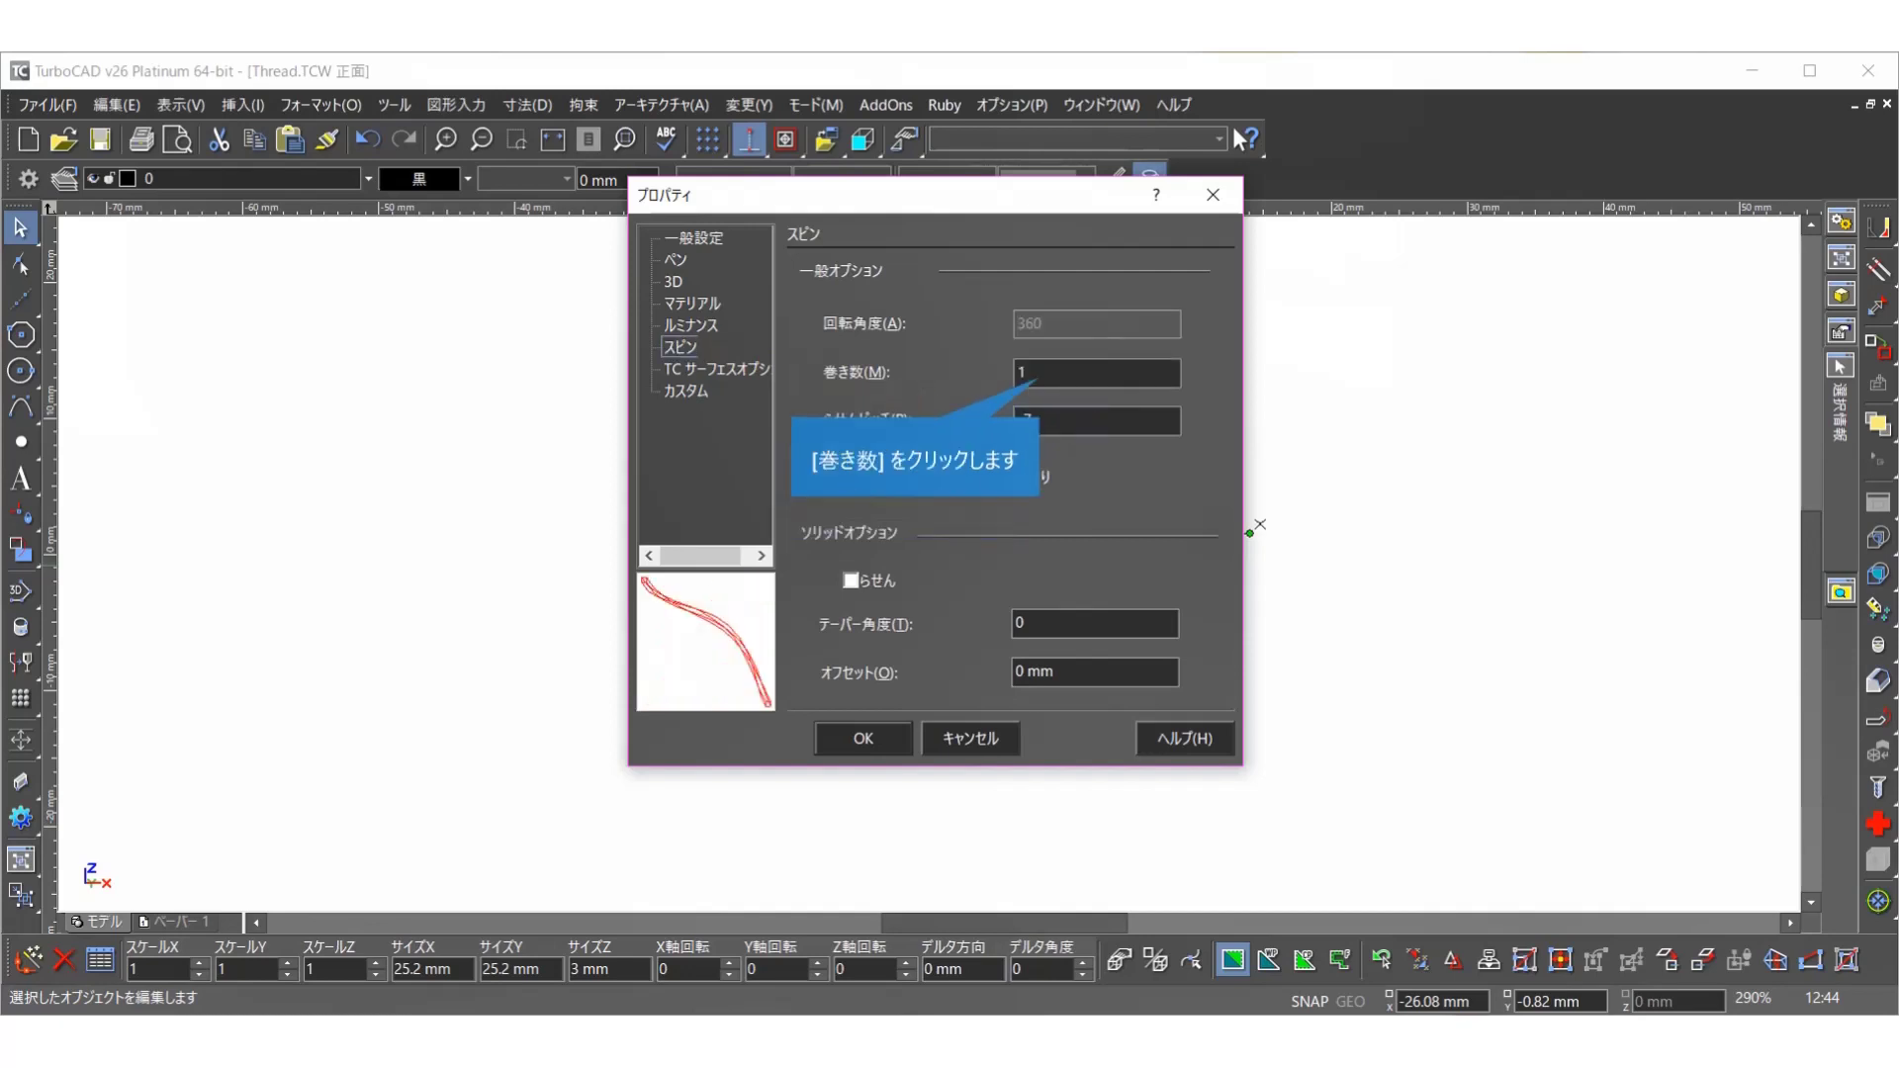
left_click(1039, 376)
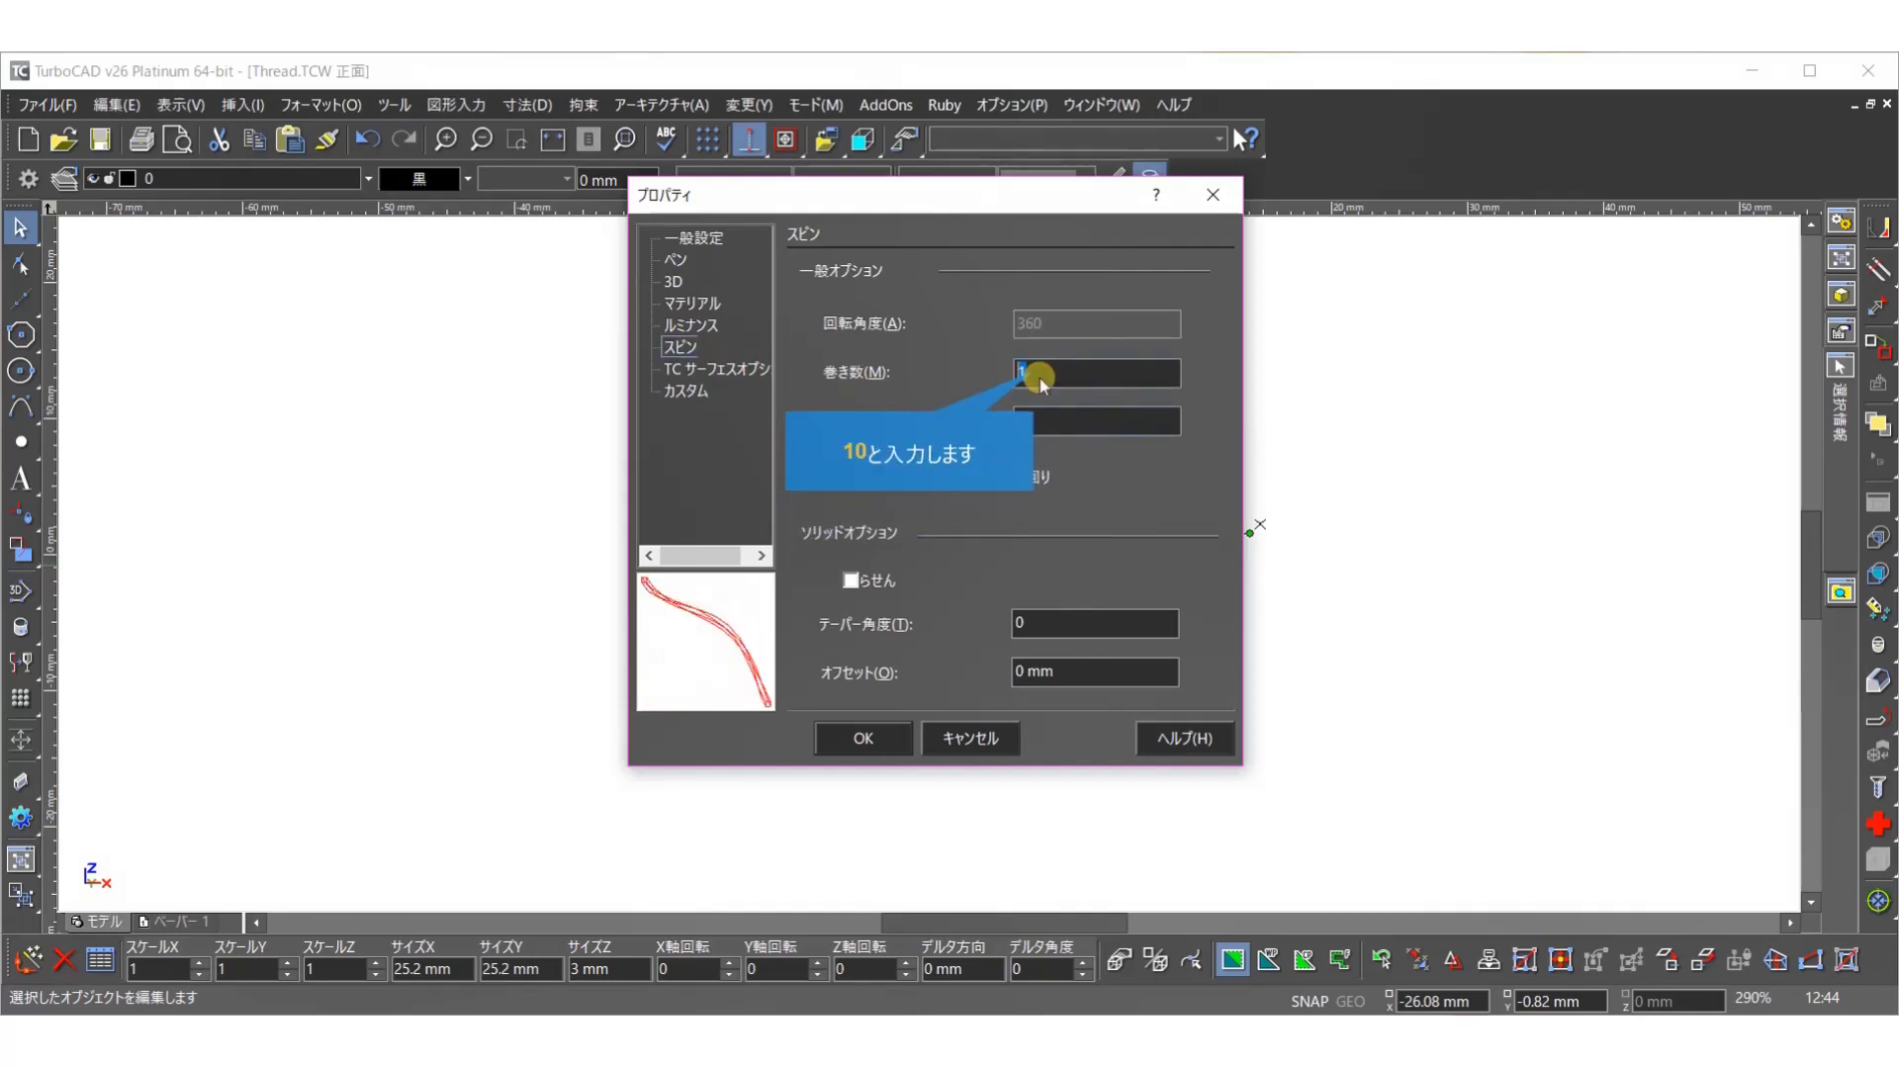
type("10")
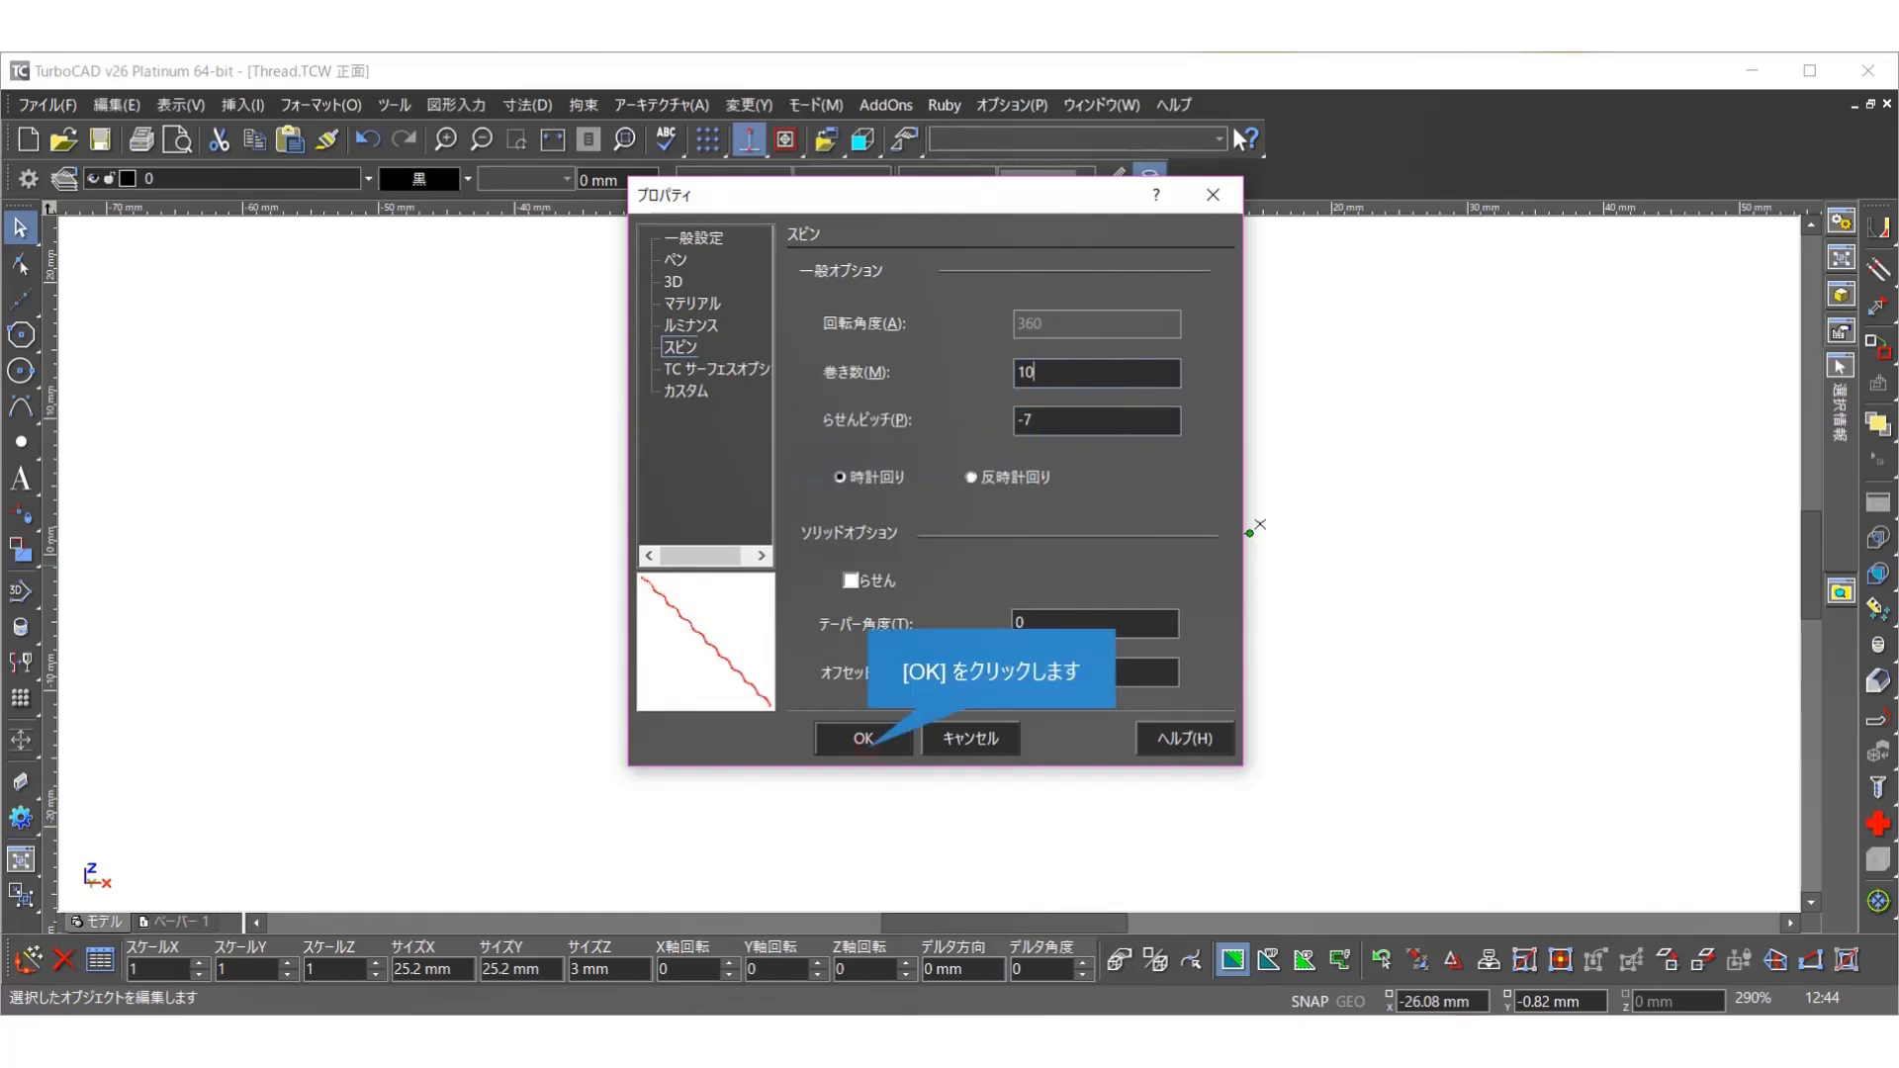
left_click(865, 742)
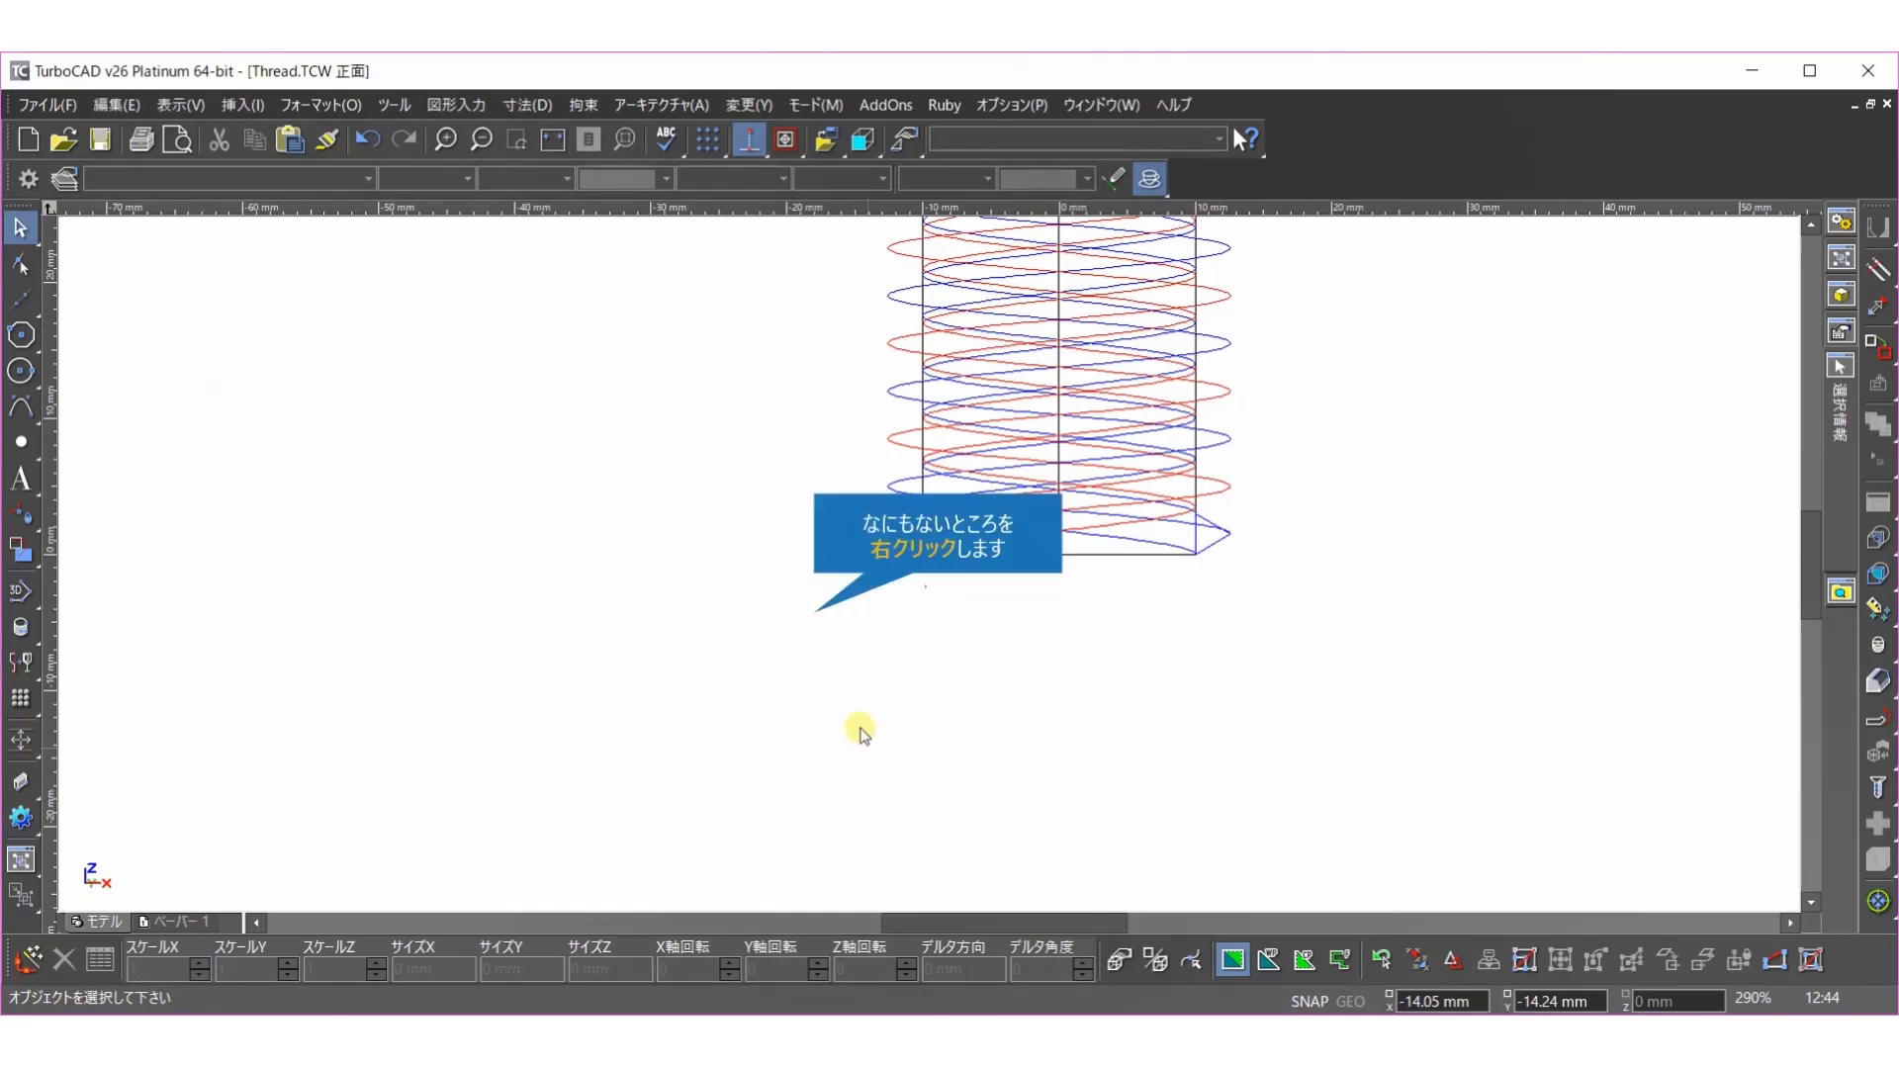
- Switch to draft rendering, accepting the OpenGL warning and declining a default light source
right_click(819, 632)
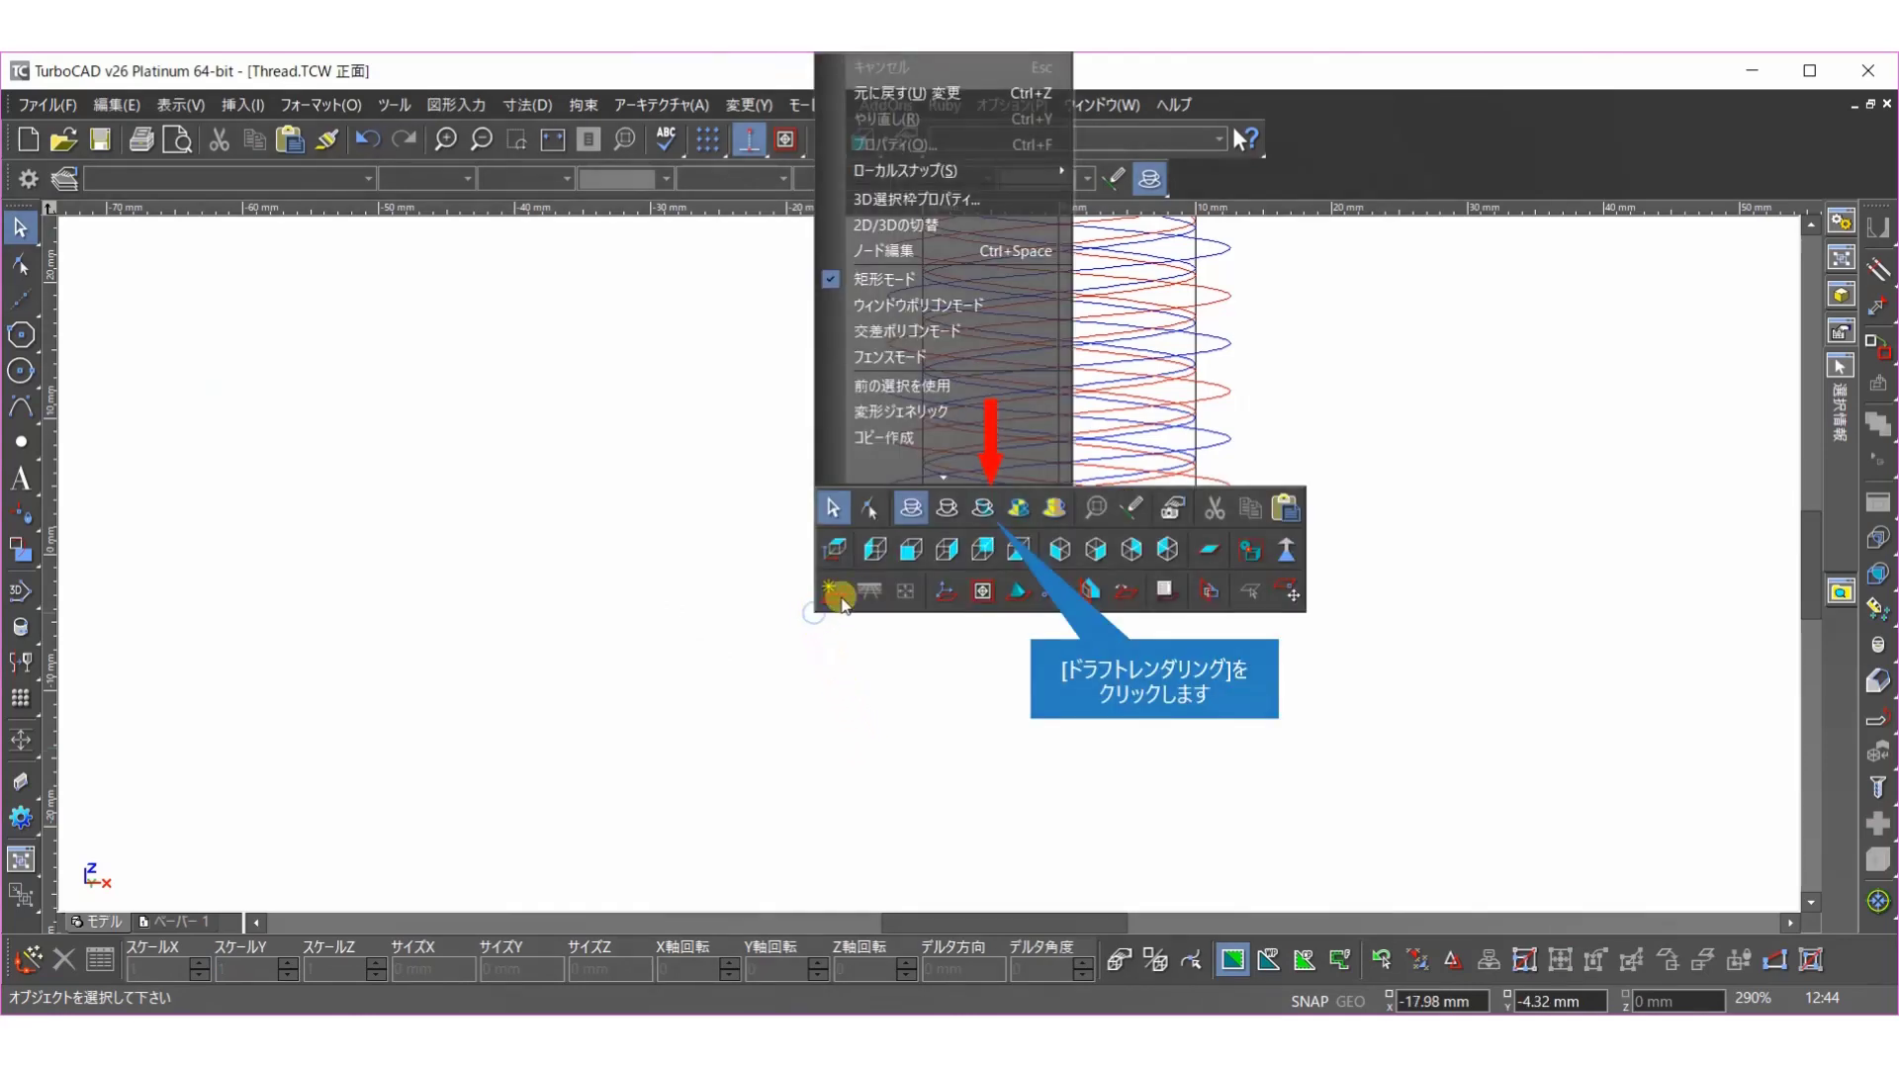
left_click(981, 510)
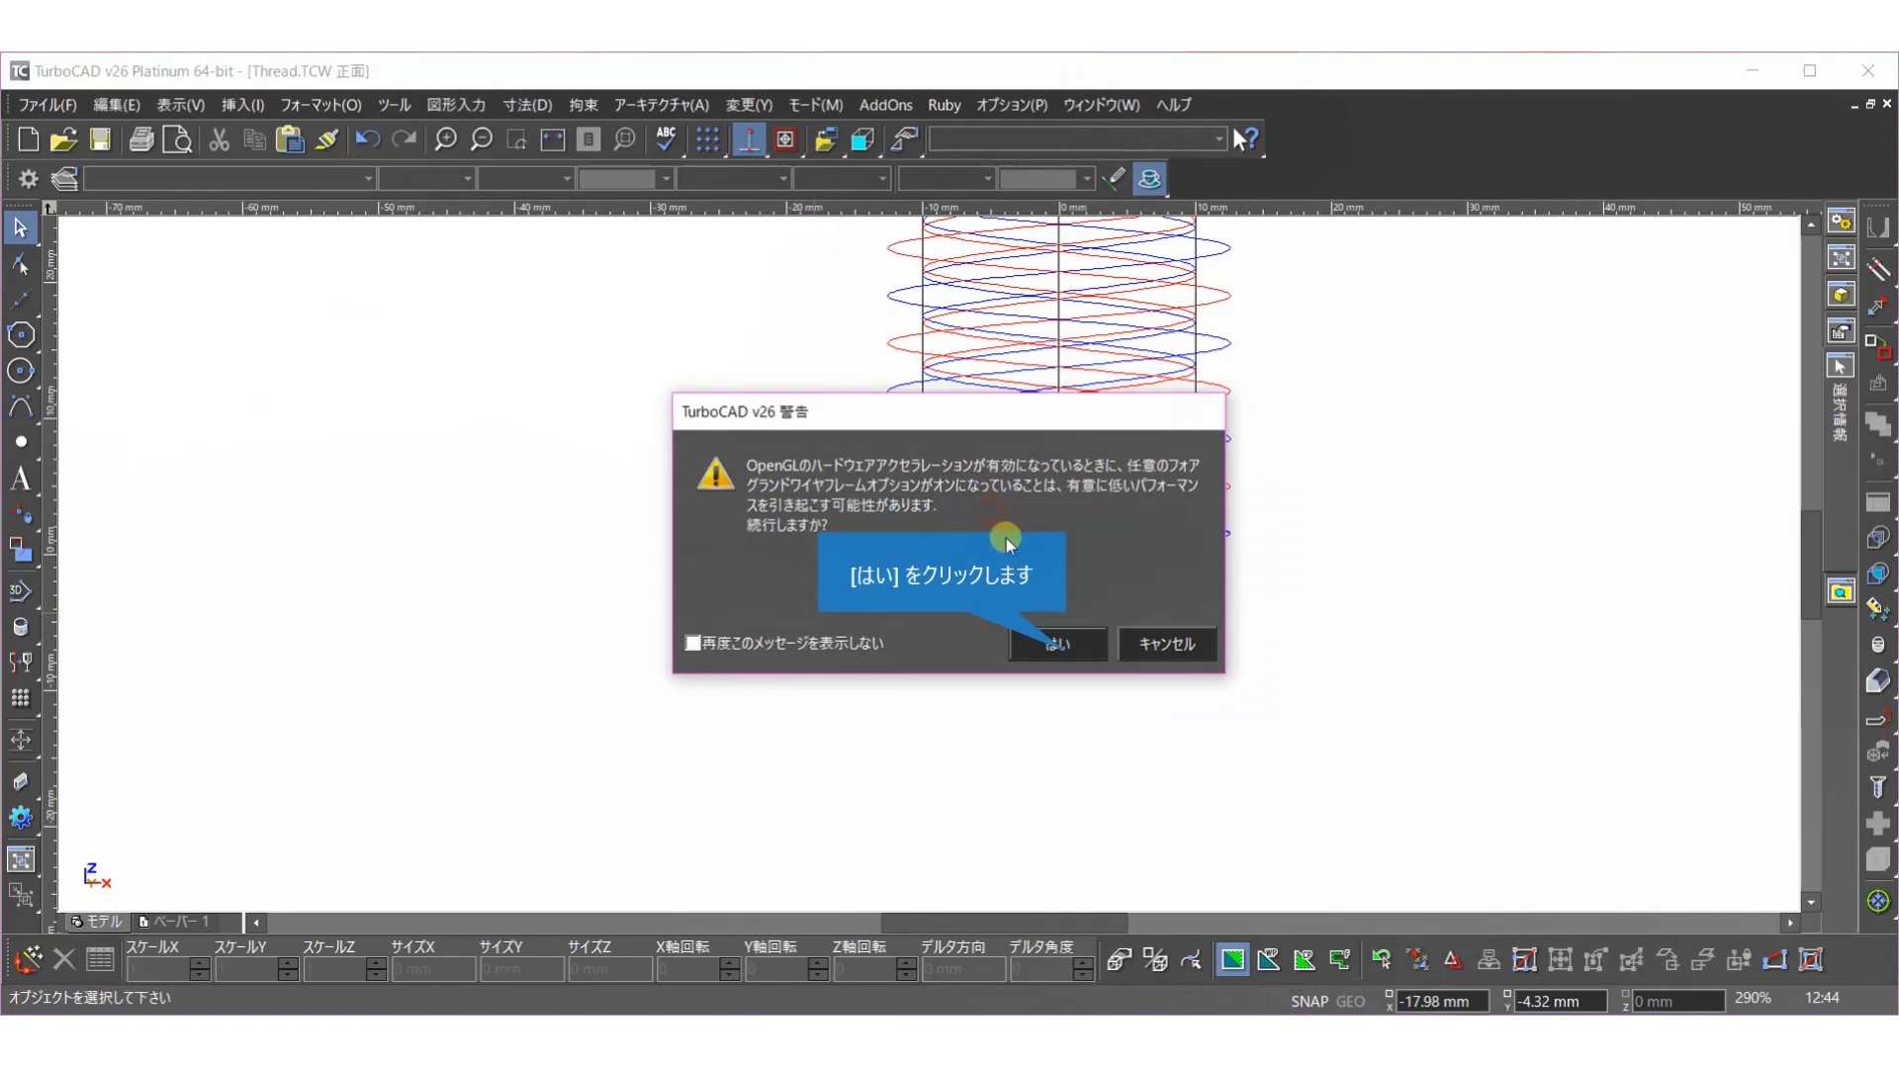
left_click(1059, 644)
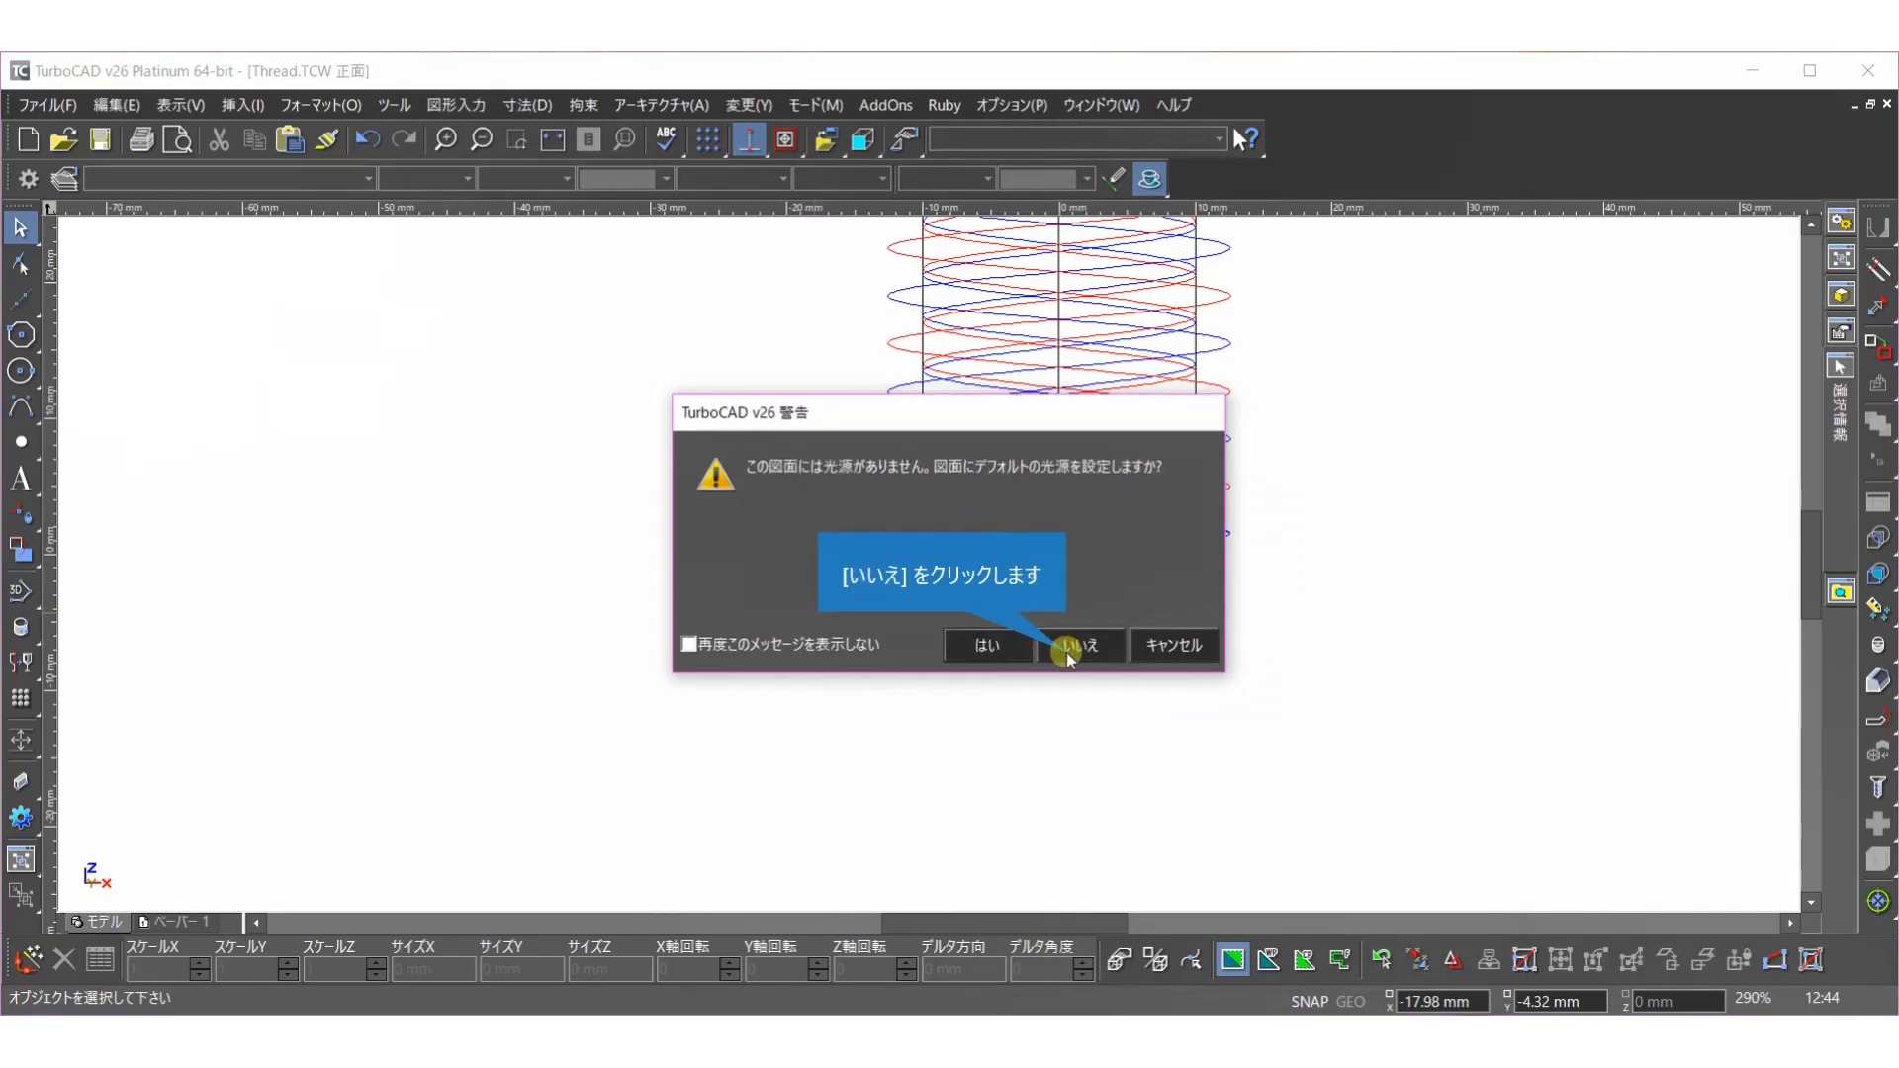
left_click(1067, 651)
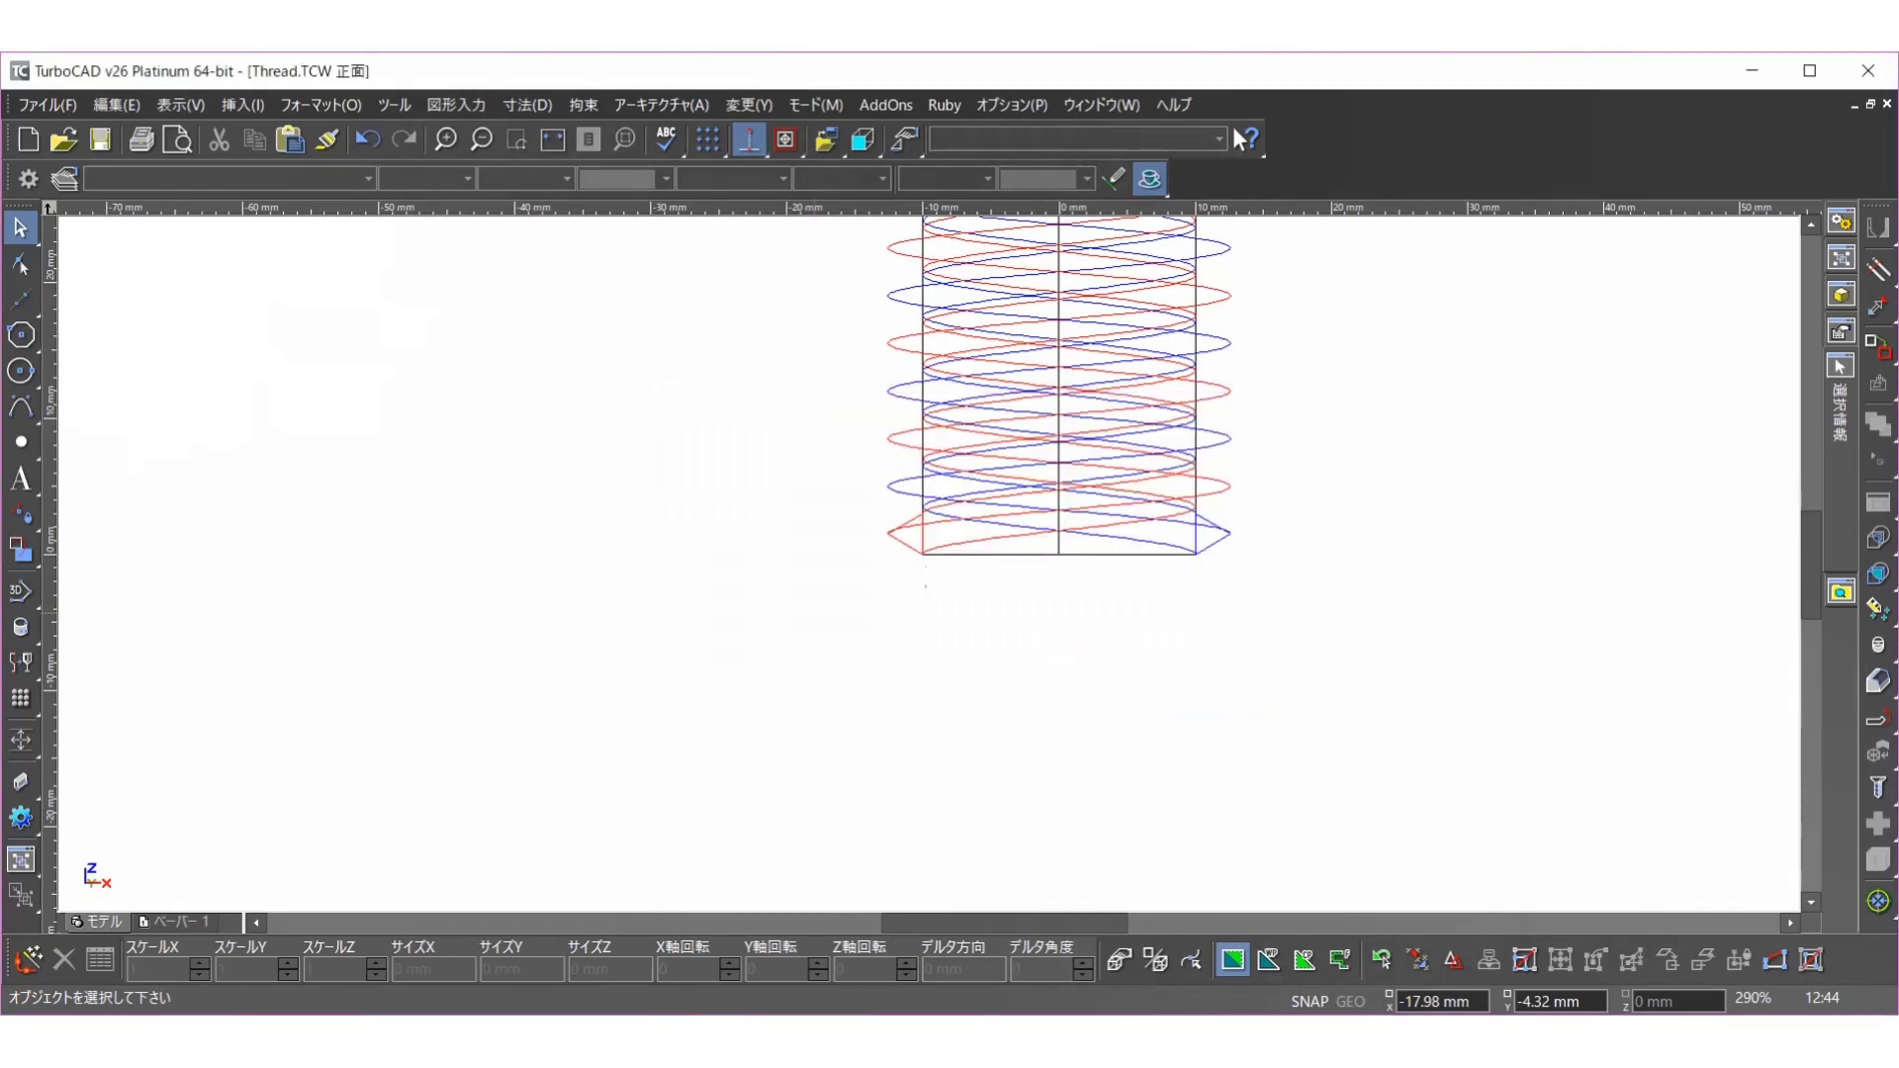